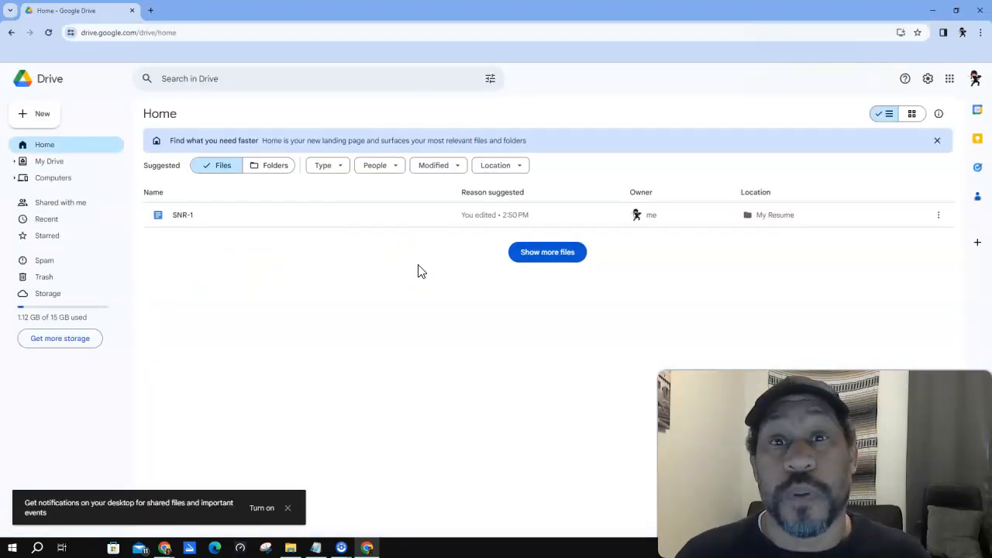
- Create a new blank Google Docs document and set the zoom to 150%
{"action": "left_click", "coordinate": [33, 116]}
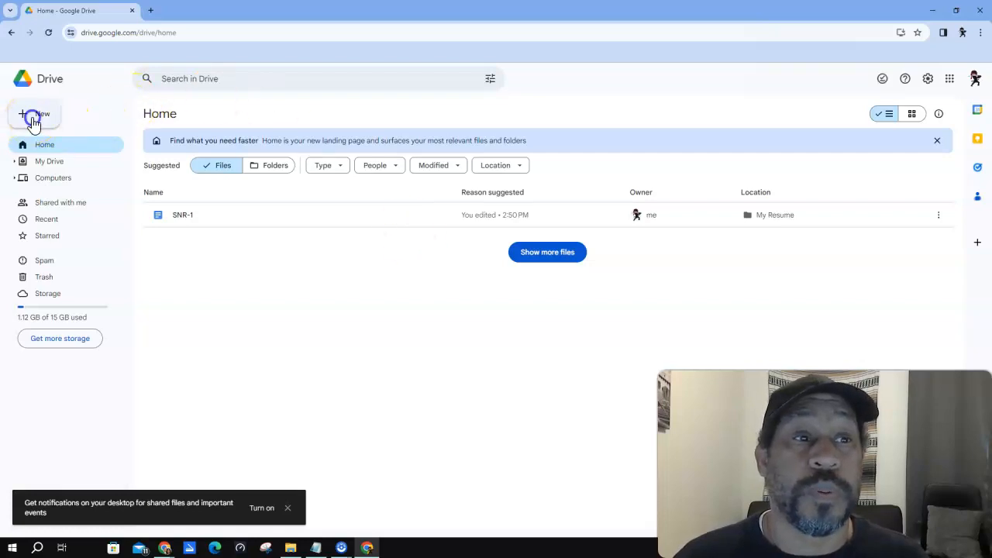
{"action": "left_click", "coordinate": [51, 178]}
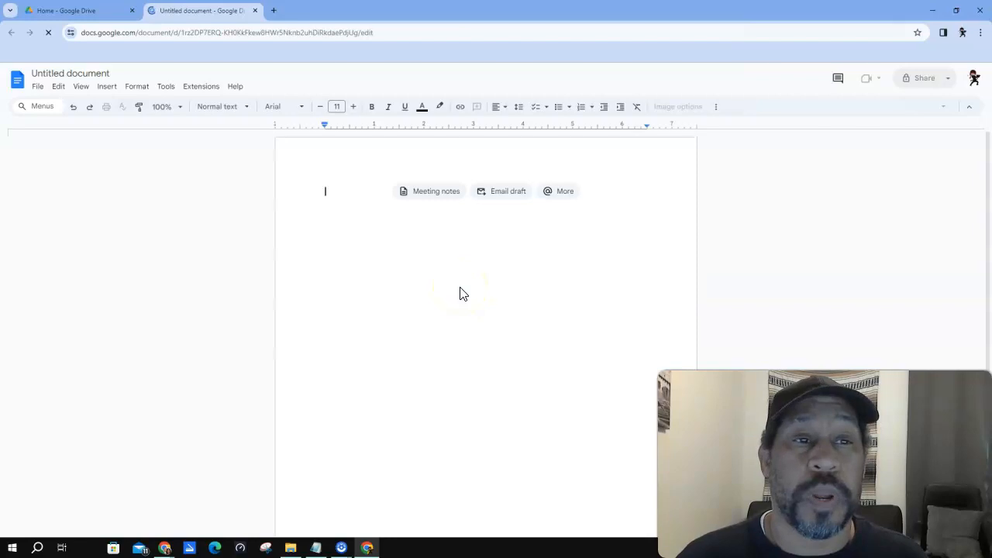
{"action": "left_click", "coordinate": [175, 107]}
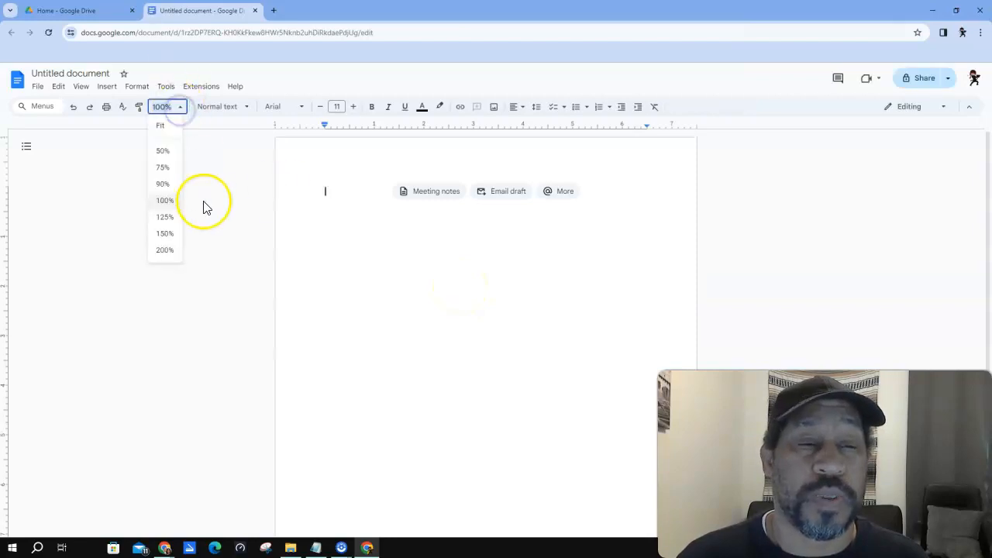
{"action": "left_click", "coordinate": [165, 234]}
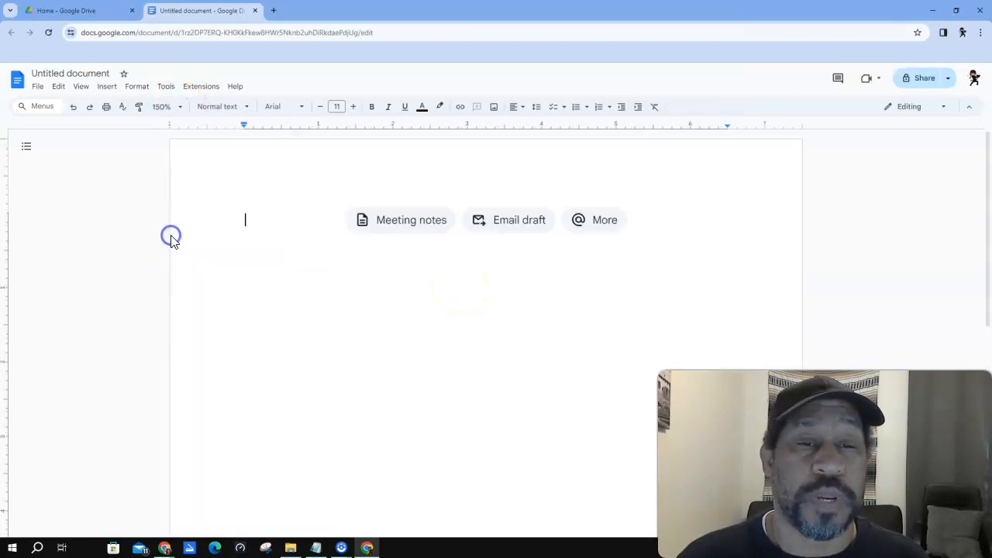
- Rename the document to 'SNR-2'
{"action": "left_click", "coordinate": [81, 72]}
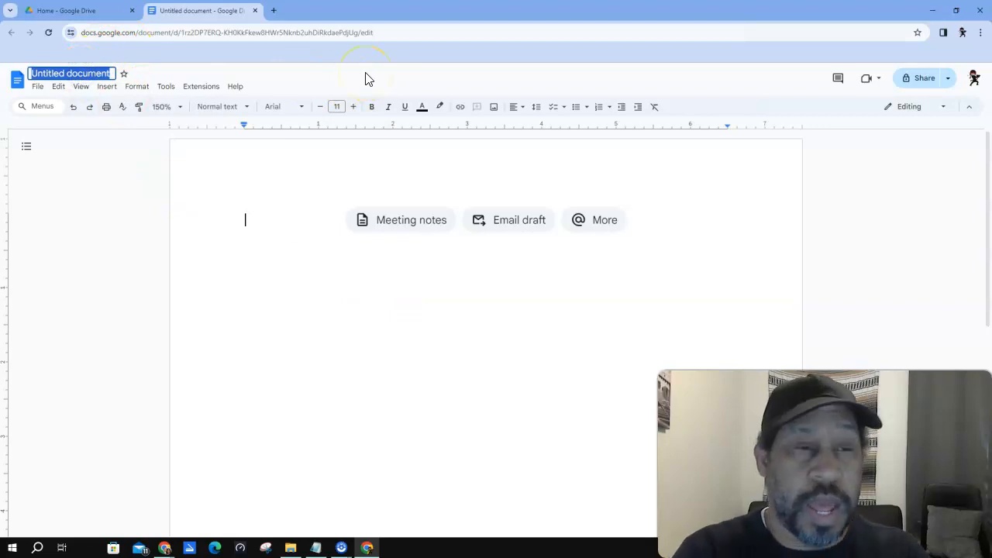
{"action": "type", "text": "SNR-2"}
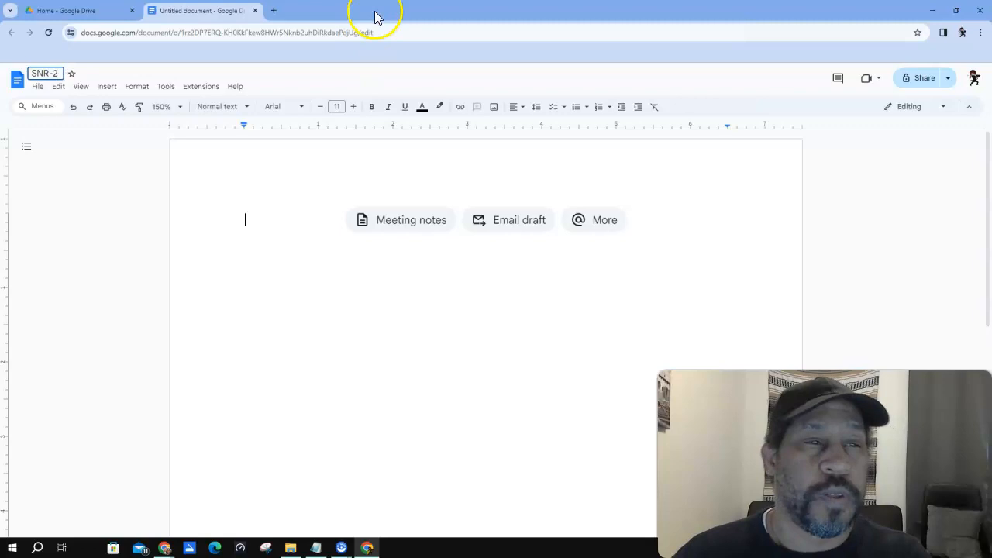
{"action": "left_click", "coordinate": [393, 264]}
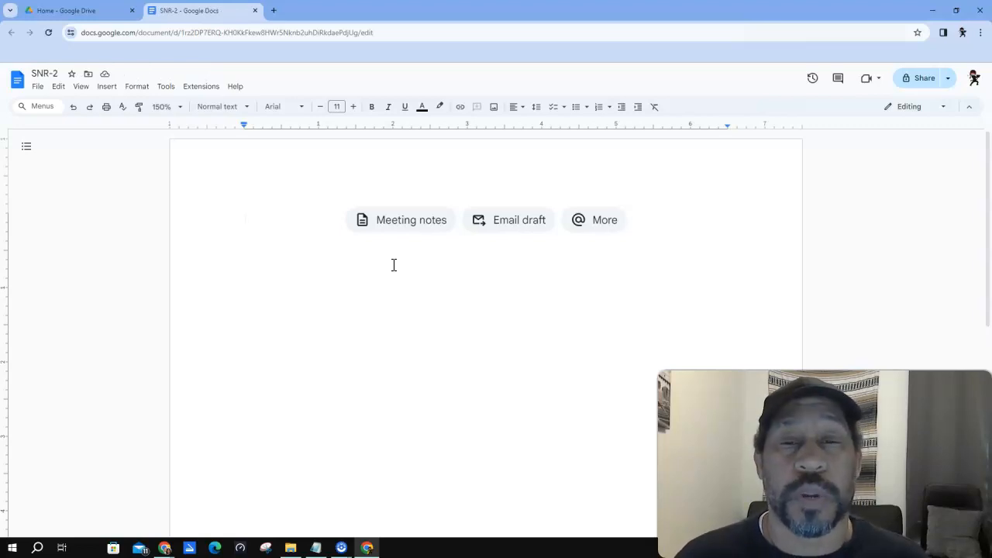
- Centre the first line and type the applicant's full name
{"action": "left_click", "coordinate": [522, 108]}
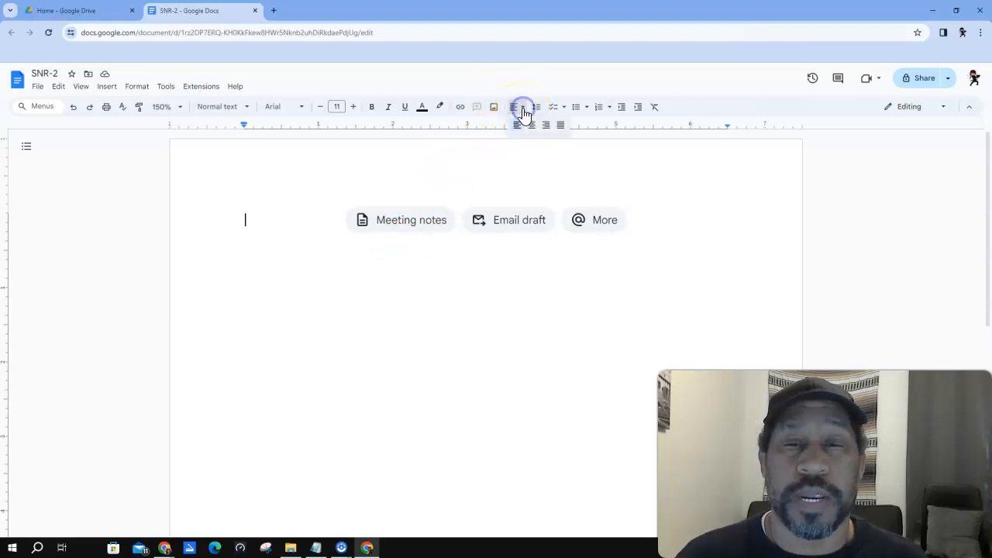
{"action": "left_click", "coordinate": [531, 126]}
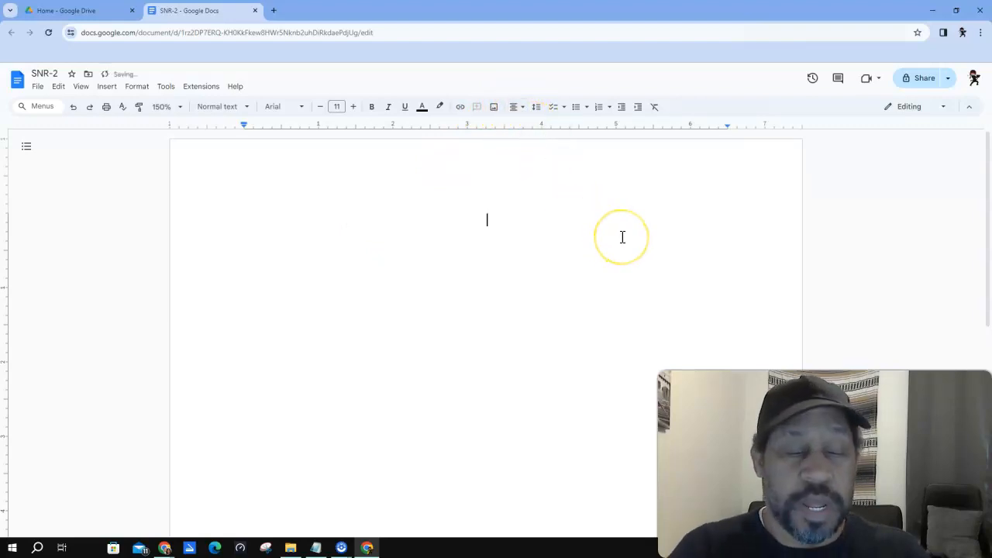
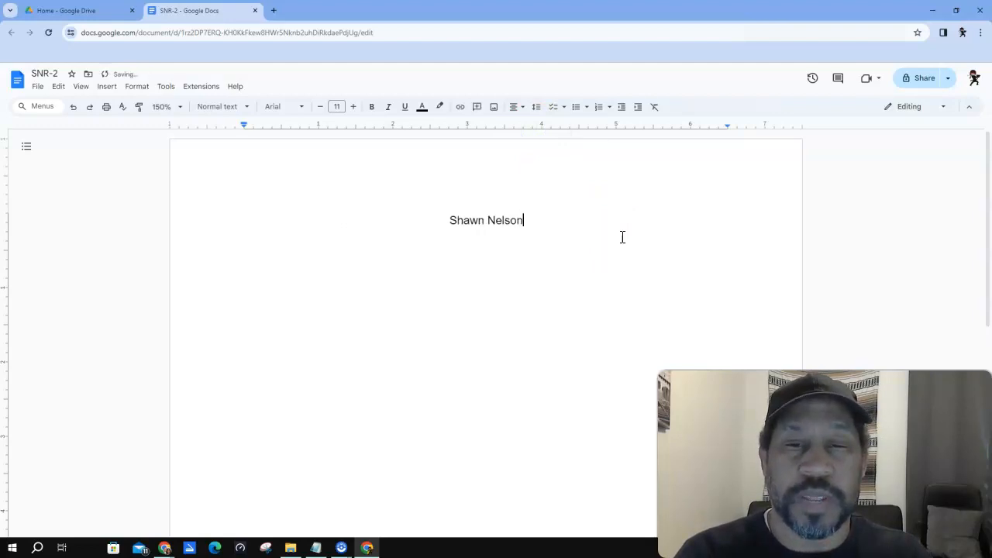
{"action": "key", "text": "Return"}
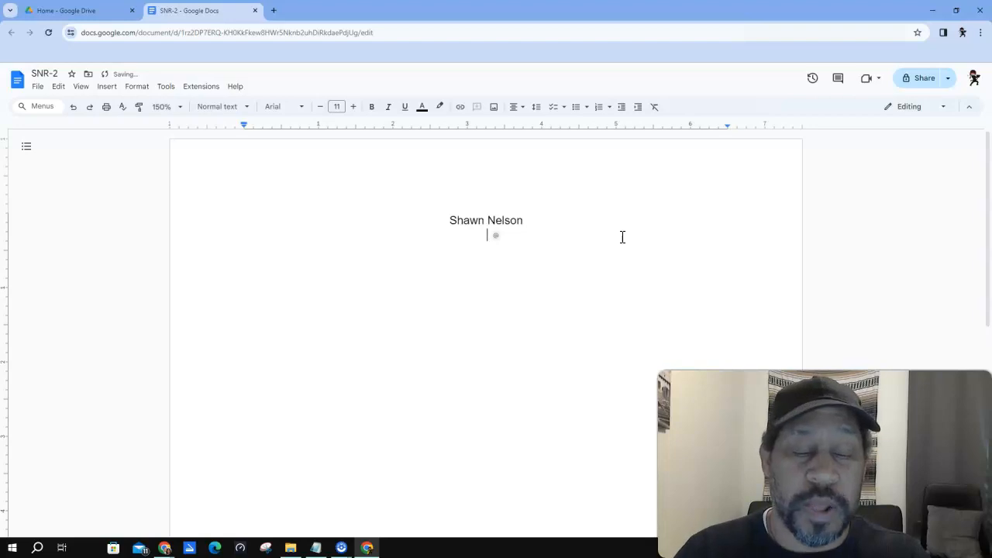
- Add a contact line with phone number, unlinked e-mail address and 'LinkedIn URL'
{"action": "type", "text": "(212"}
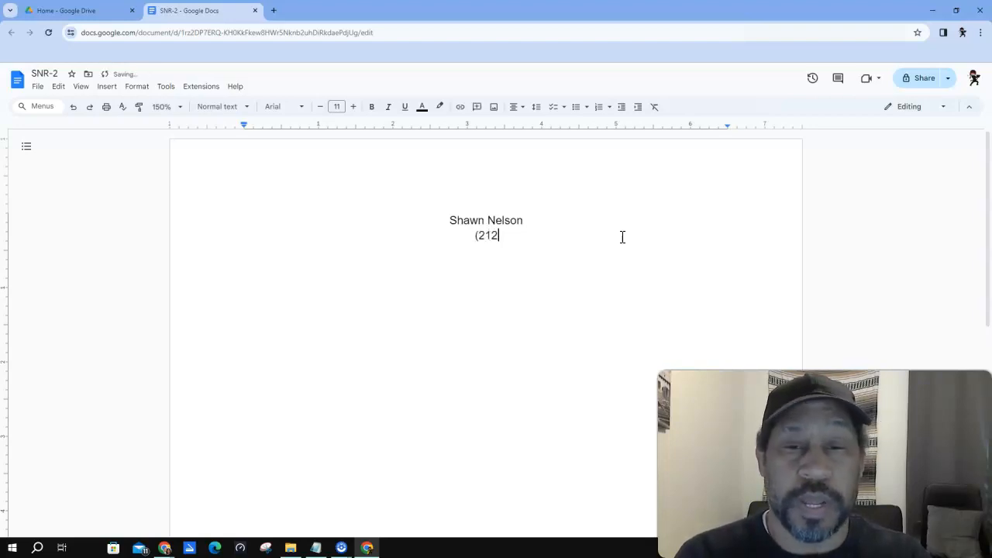
{"action": "type", "text": ") 111-1111"}
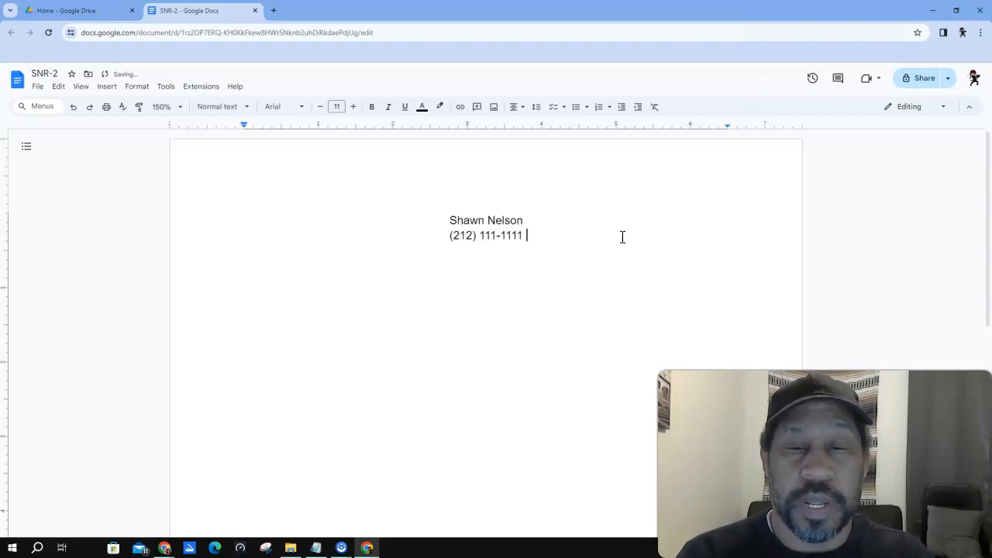
{"action": "type", "text": " |"}
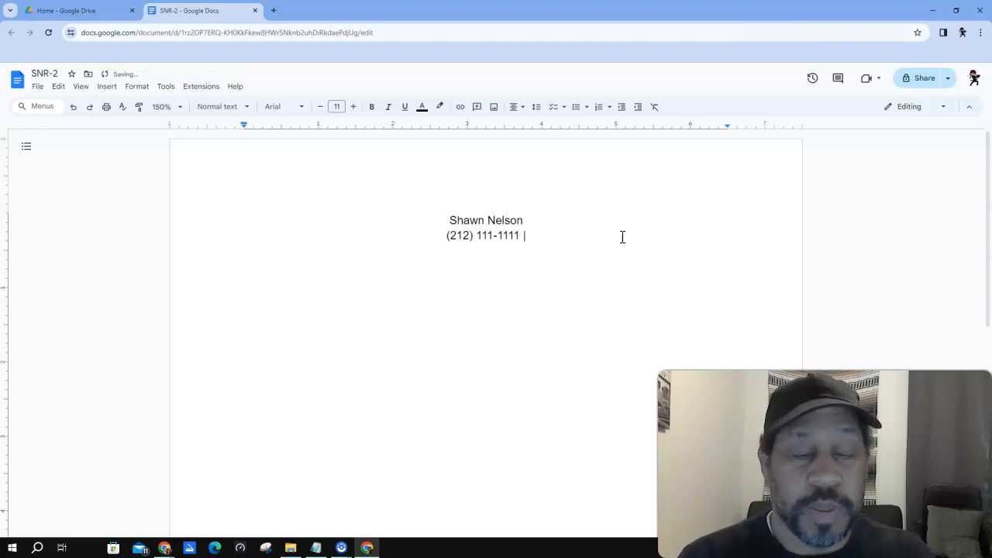
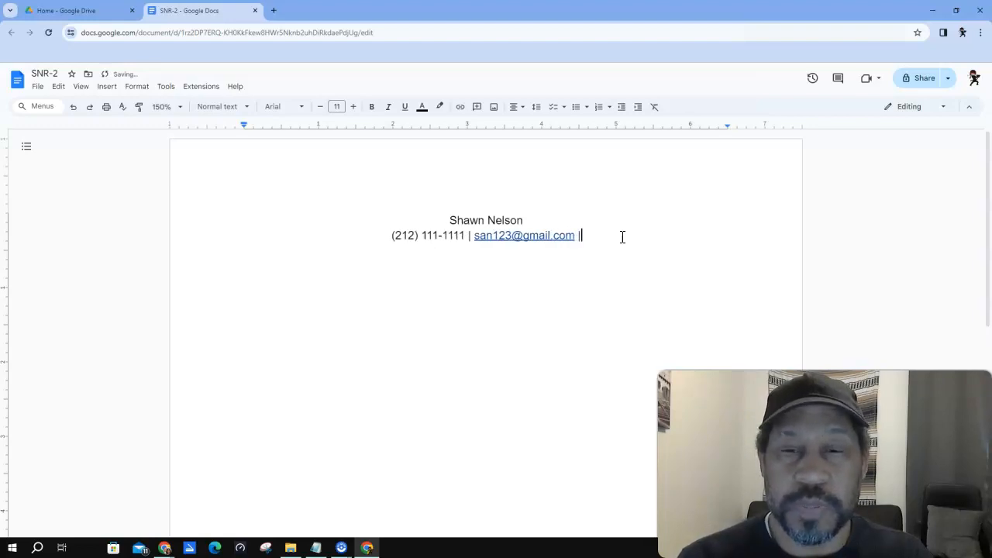
{"action": "right_click", "coordinate": [521, 235]}
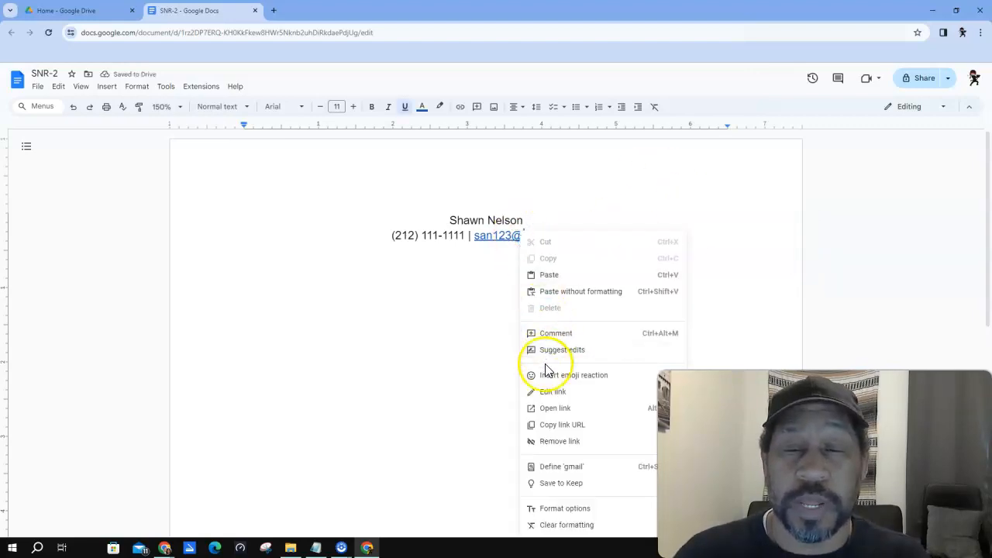
{"action": "left_click", "coordinate": [557, 441]}
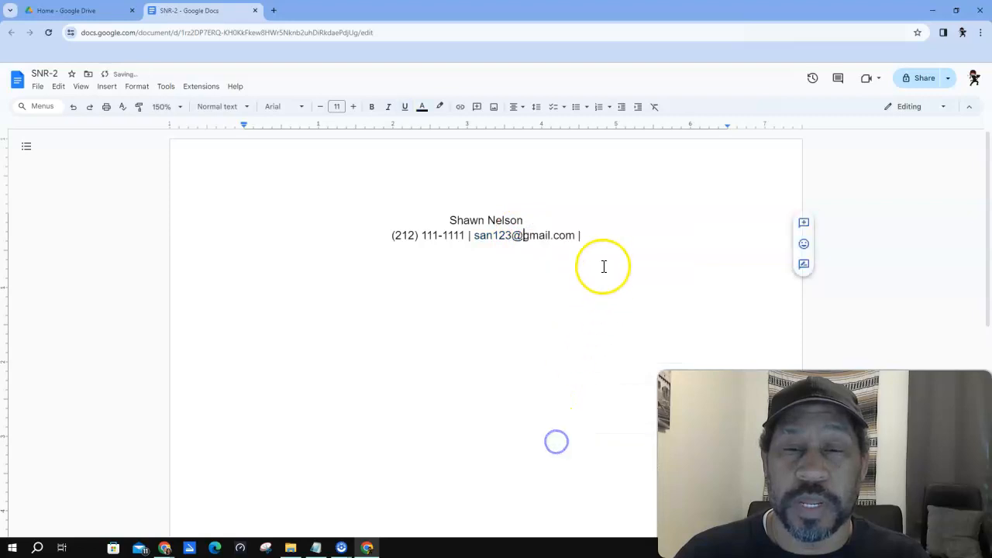
{"action": "left_click", "coordinate": [603, 235]}
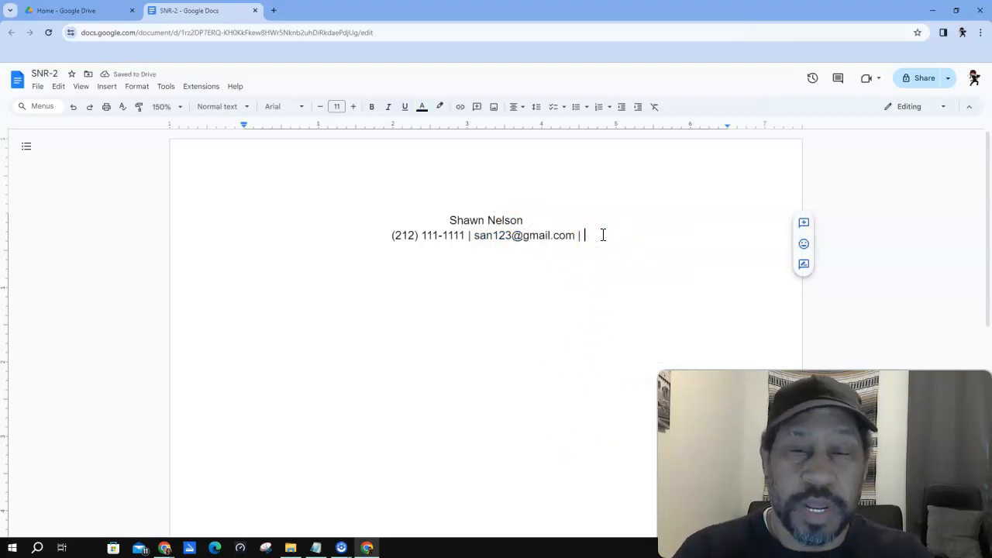
{"action": "type", "text": "Linked"}
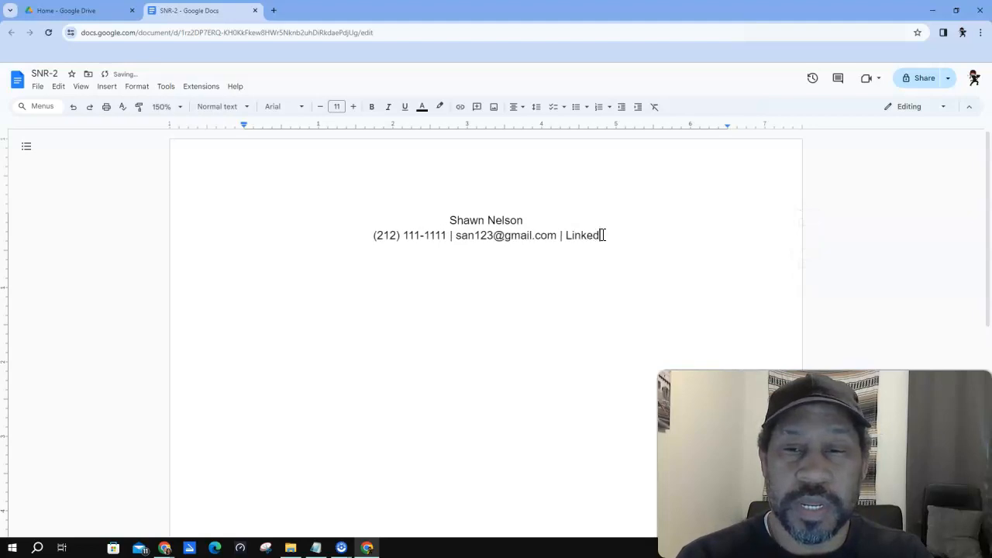
{"action": "type", "text": "In URL"}
{"action": "key", "text": "Return"}
{"action": "key", "text": "Return"}
{"action": "left_click", "coordinate": [515, 106]}
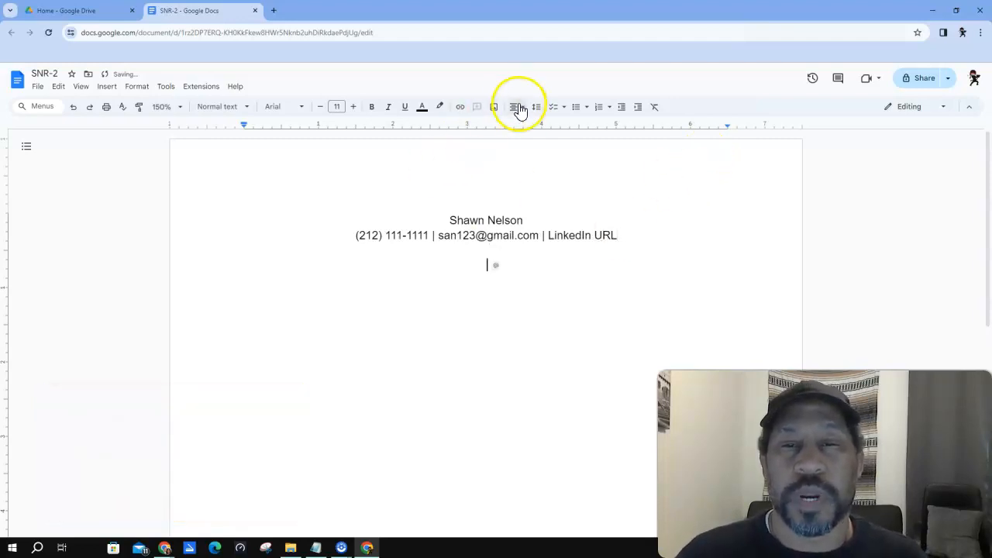
- Left-align a new line and type the SKILLS heading
{"action": "left_click", "coordinate": [517, 126]}
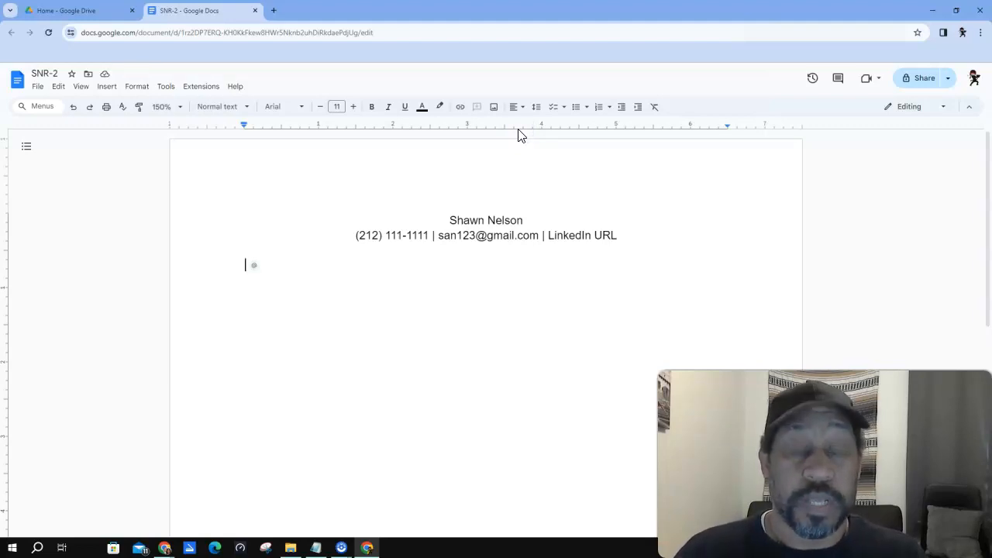
{"action": "type", "text": "SKILLS"}
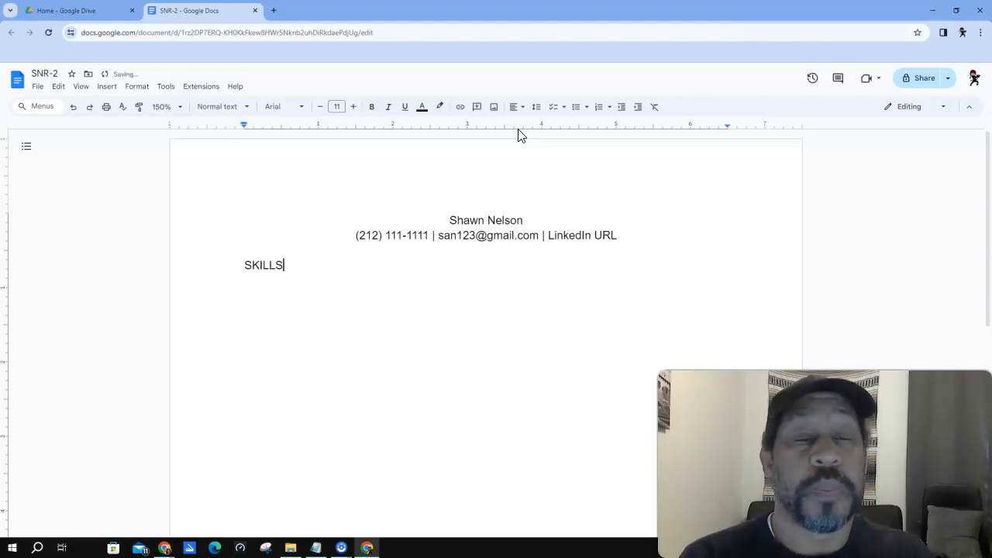
{"action": "type", "text": " ("}
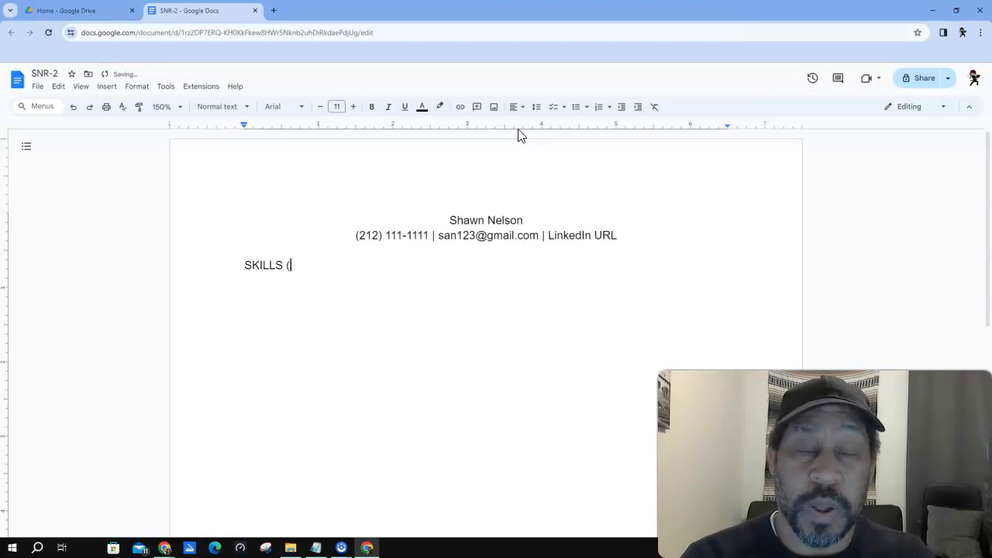
{"action": "type", "text": "PROFILE"}
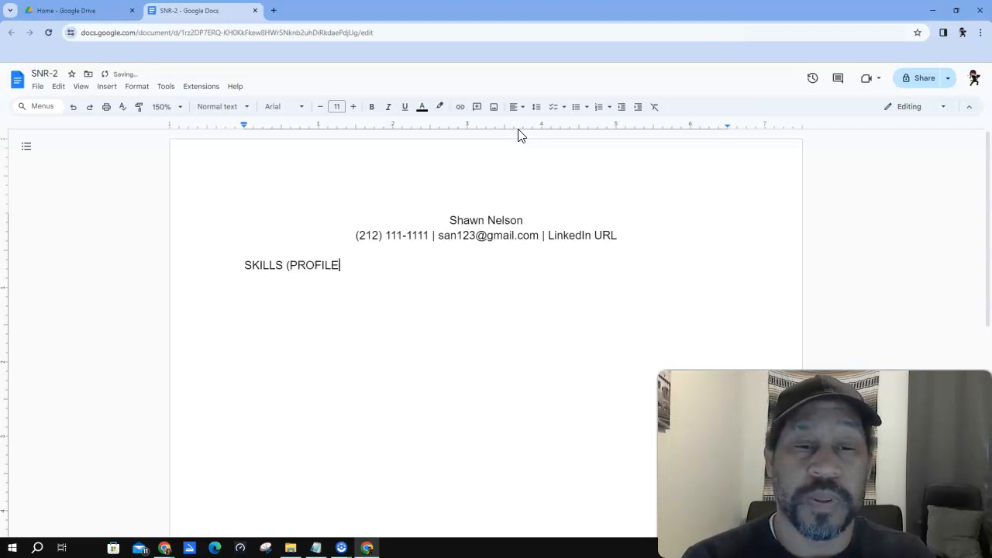
{"action": "type", "text": "/SUMMARY"}
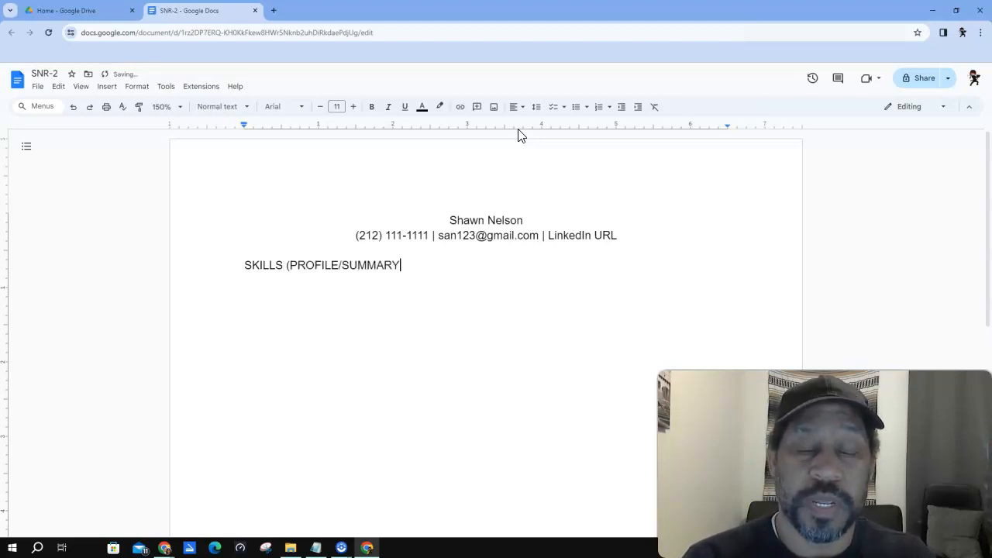
{"action": "type", "text": "/QUALIFIC"}
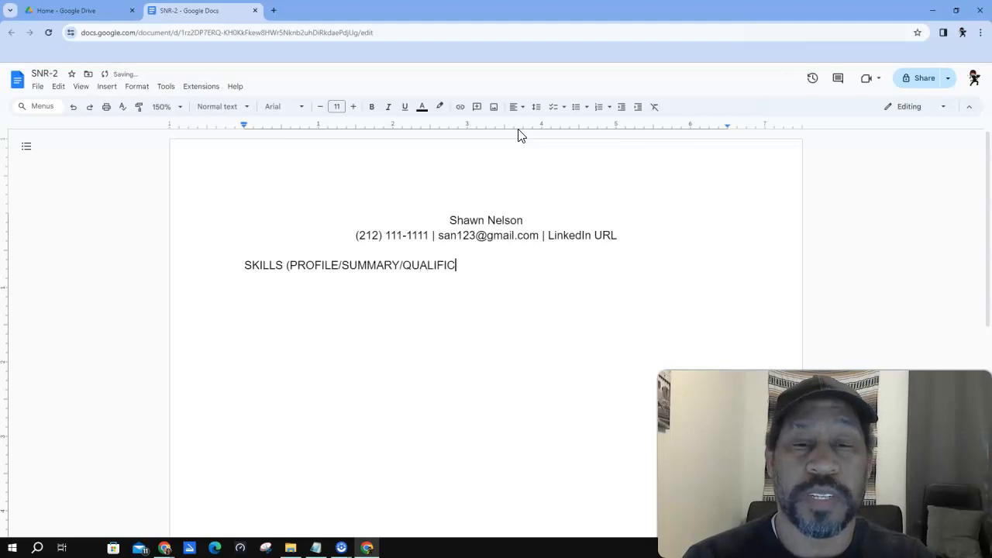
{"action": "type", "text": "ATIONS"}
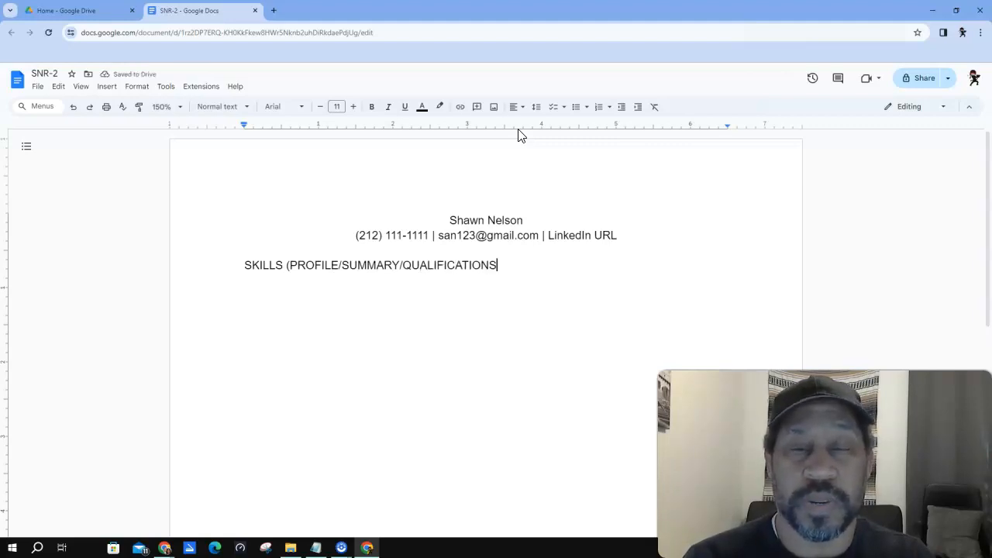
{"action": "type", "text": ")"}
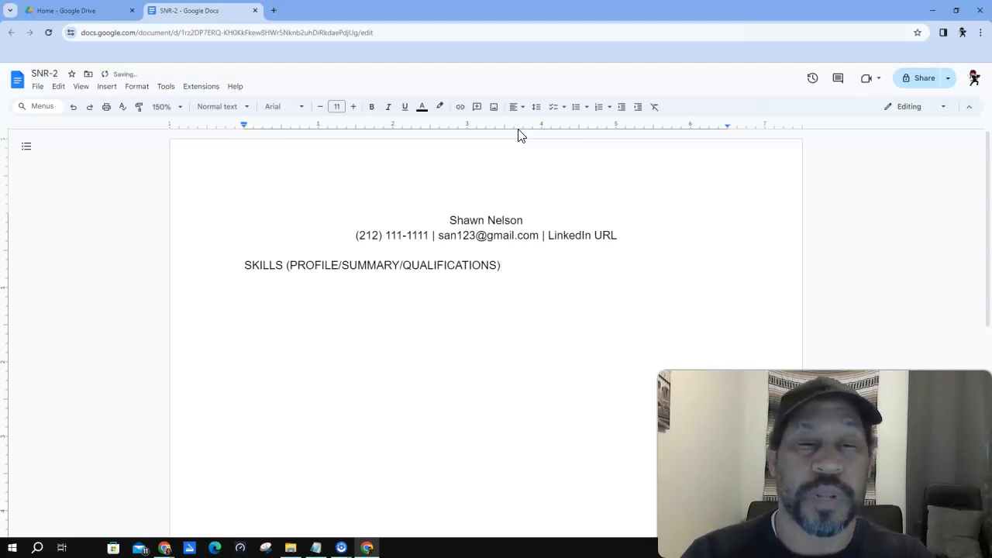
{"action": "key", "text": "BackSpace"}
{"action": "key", "text": "BackSpace"}
{"action": "key", "text": "BackSpace"}
{"action": "key", "text": "BackSpace"}
{"action": "key", "text": "BackSpace"}
{"action": "key", "text": "BackSpace"}
{"action": "key", "text": "BackSpace"}
{"action": "key", "text": "BackSpace"}
{"action": "key", "text": "BackSpace"}
{"action": "key", "text": "BackSpace"}
{"action": "key", "text": "BackSpace"}
{"action": "key", "text": "BackSpace"}
{"action": "key", "text": "BackSpace"}
{"action": "key", "text": "BackSpace"}
{"action": "key", "text": "BackSpace"}
{"action": "key", "text": "BackSpace"}
{"action": "key", "text": "BackSpace"}
{"action": "key", "text": "BackSpace"}
{"action": "key", "text": "BackSpace"}
{"action": "key", "text": "BackSpace"}
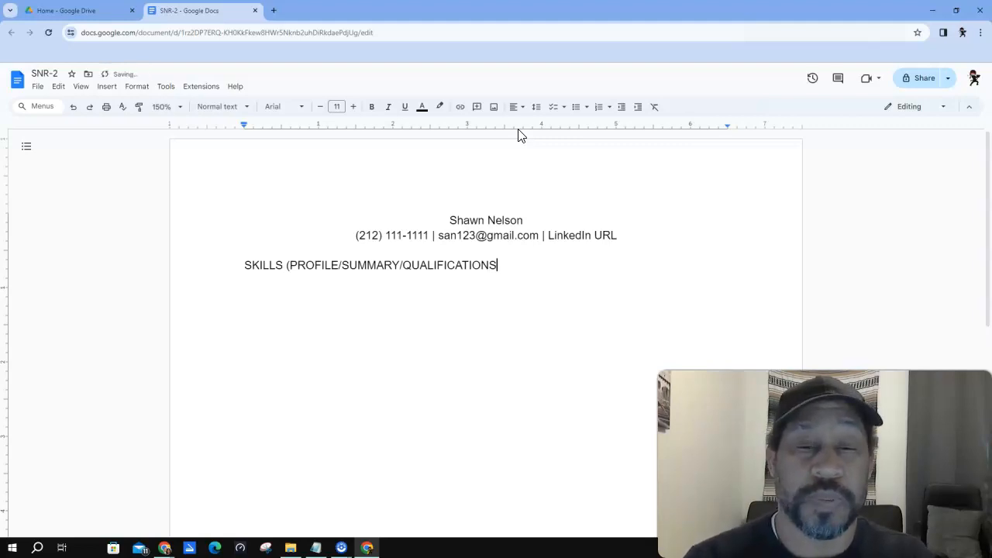
{"action": "key", "text": "BackSpace"}
{"action": "key", "text": "BackSpace"}
{"action": "key", "text": "BackSpace"}
{"action": "key", "text": "BackSpace"}
{"action": "key", "text": "BackSpace"}
{"action": "key", "text": "BackSpace"}
{"action": "key", "text": "BackSpace"}
{"action": "key", "text": "BackSpace"}
{"action": "key", "text": "BackSpace"}
{"action": "key", "text": "BackSpace"}
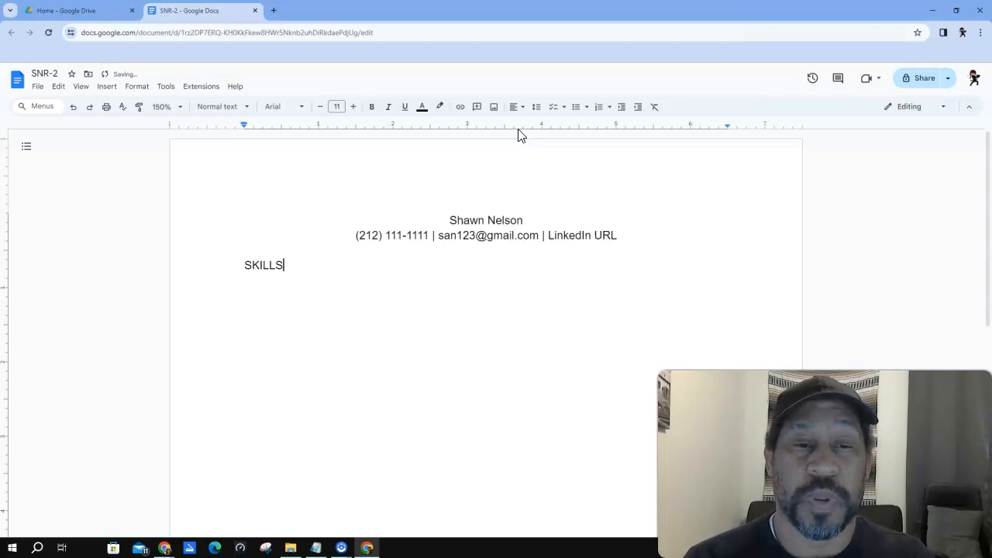
- Add EXPERIENCE and EDUCATION headings below, separated by blank lines
{"action": "key", "text": "Return"}
{"action": "key", "text": "Return"}
{"action": "key", "text": "Return"}
{"action": "key", "text": "Return"}
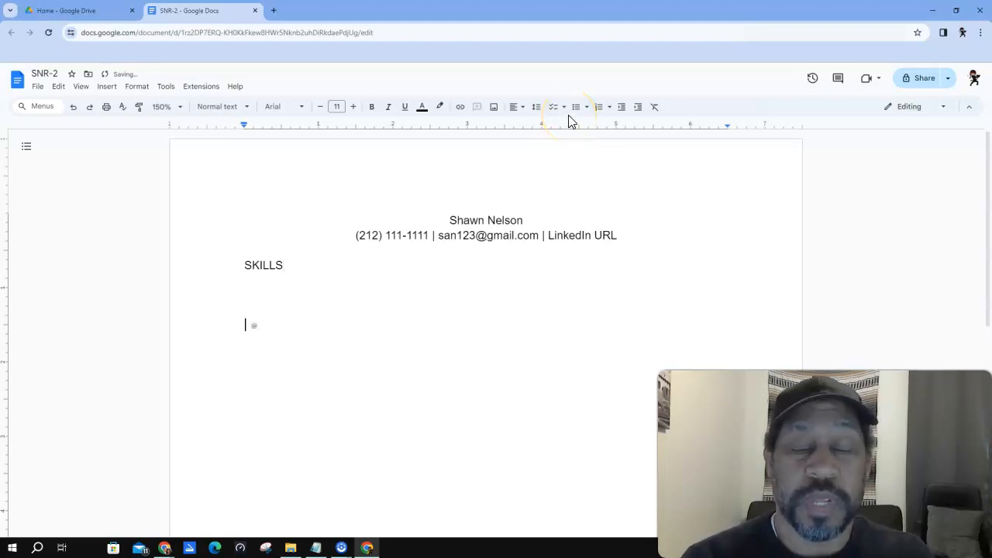
{"action": "type", "text": "EXPERIENCE"}
{"action": "key", "text": "Return"}
{"action": "key", "text": "Return"}
{"action": "key", "text": "Return"}
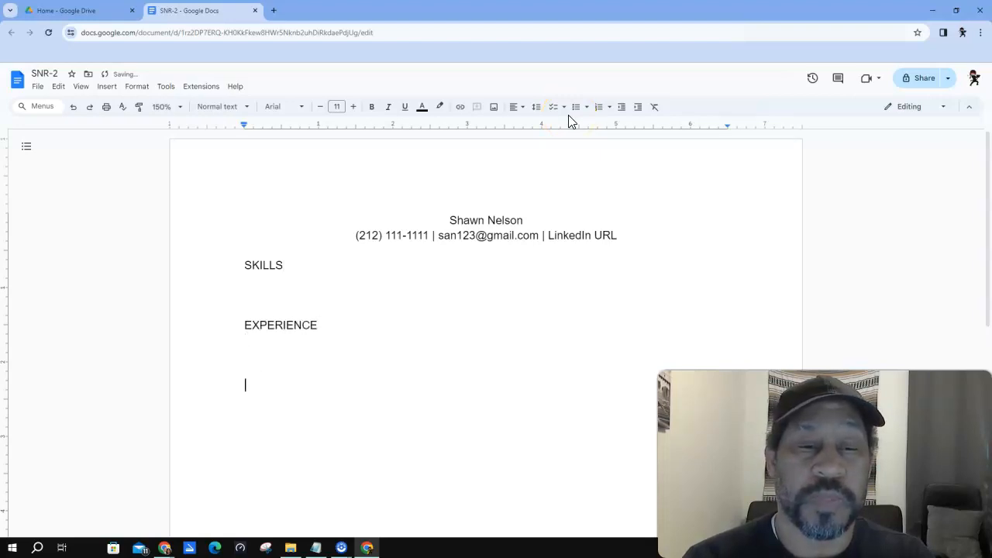
{"action": "type", "text": "EDUCATION"}
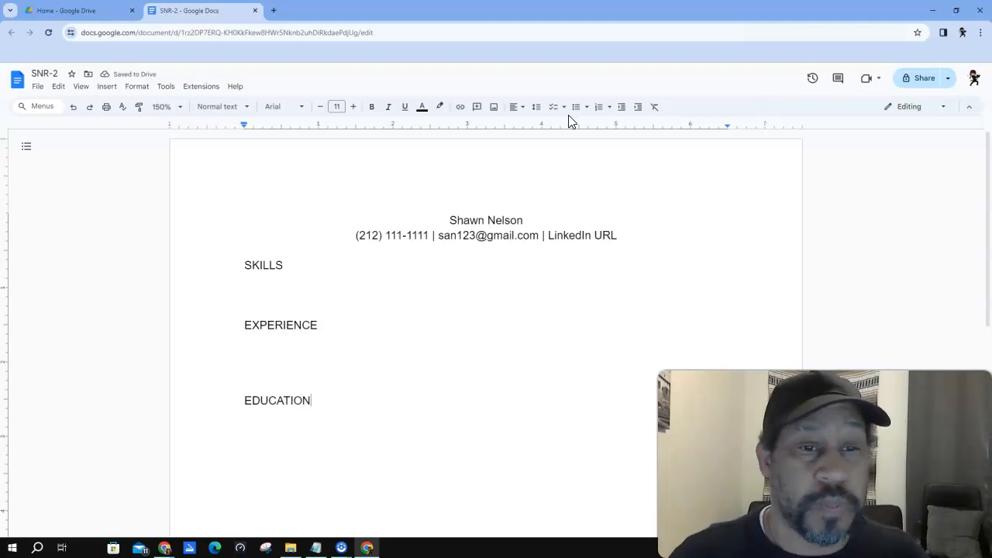
- Make the line under SKILLS a bullet and add a blank line under EXPERIENCE
{"action": "left_click", "coordinate": [255, 285]}
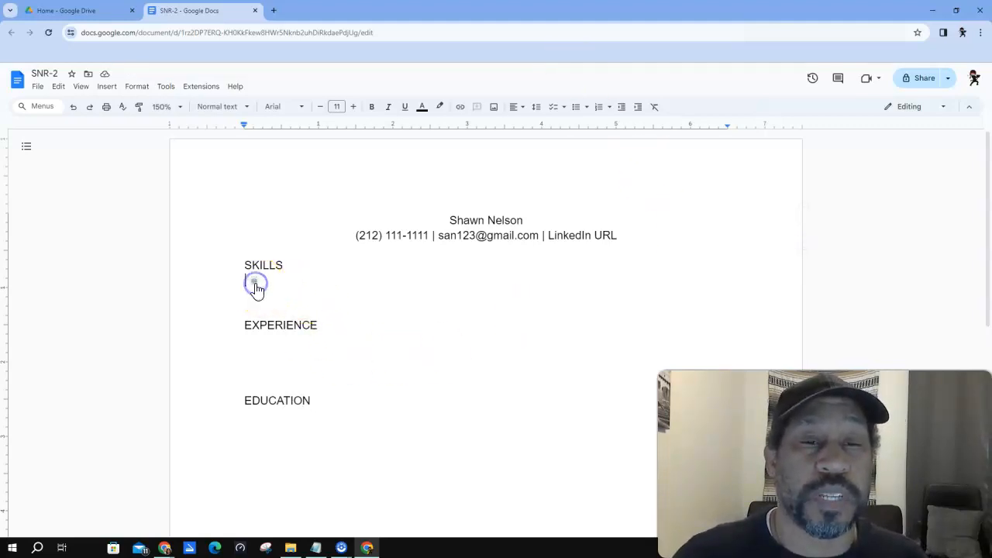
{"action": "left_click", "coordinate": [575, 112]}
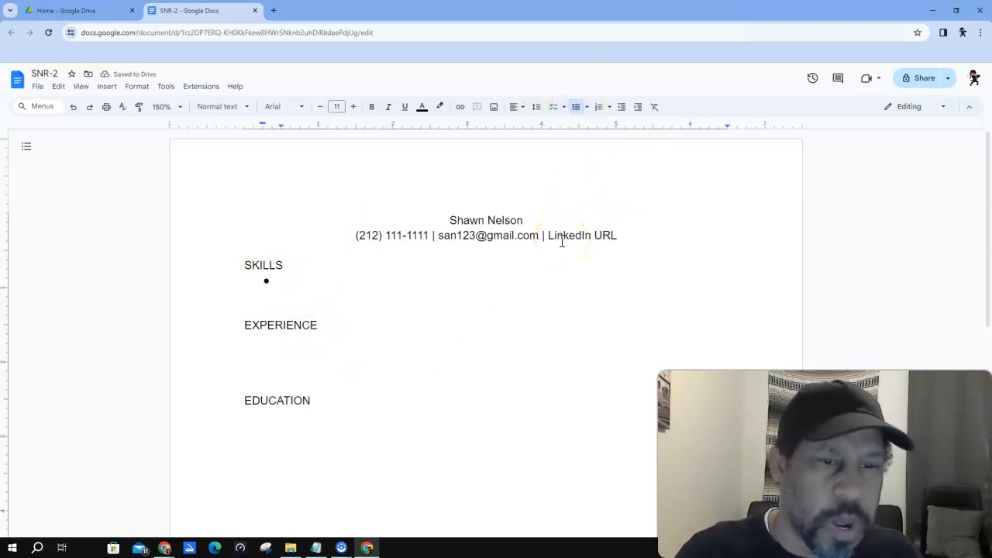
{"action": "left_click", "coordinate": [257, 345]}
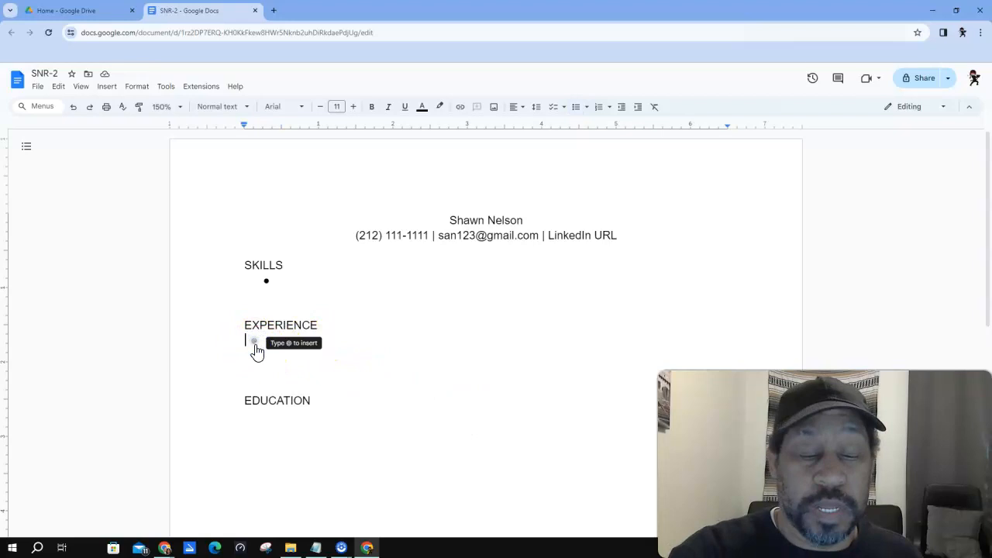
{"action": "key", "text": "Return"}
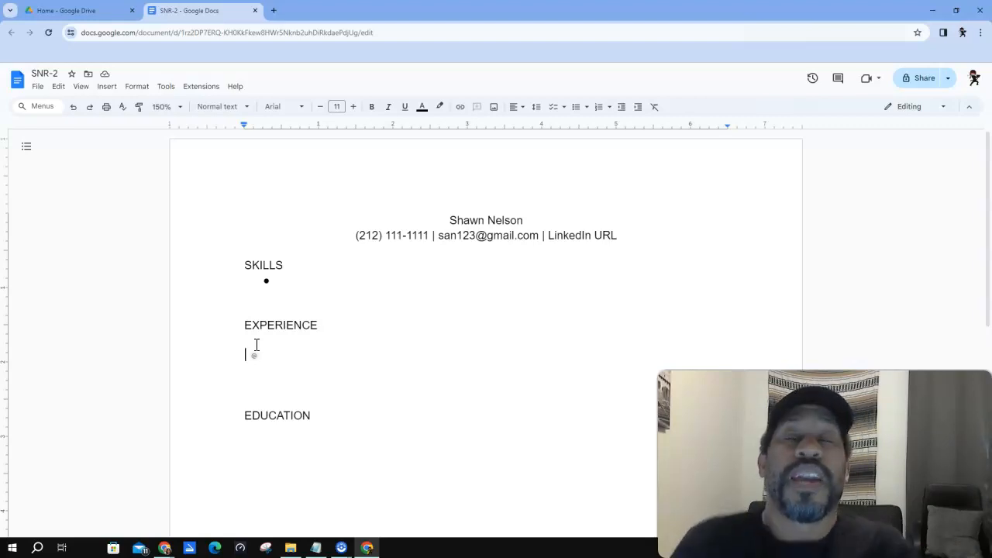
{"action": "left_click", "coordinate": [244, 325]}
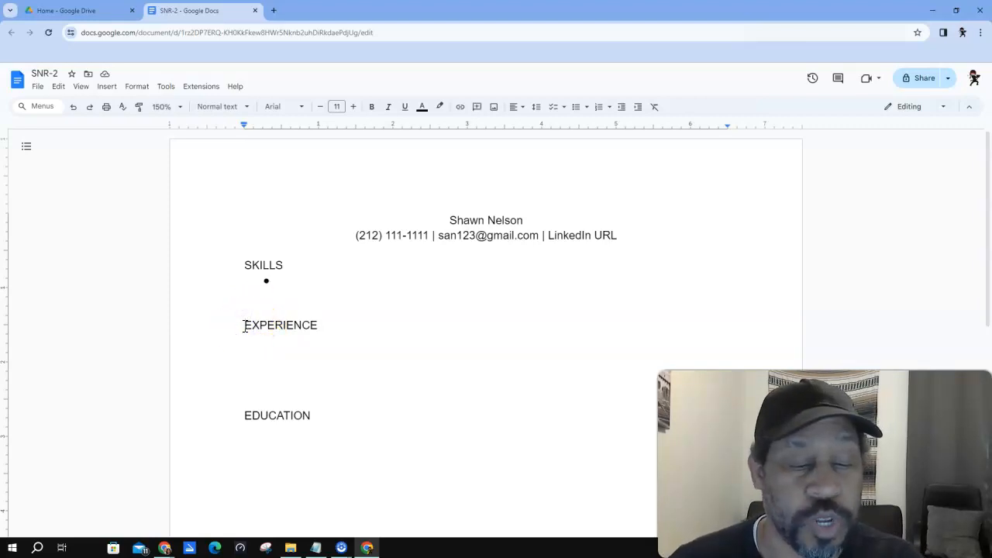
{"action": "type", "text": "WORK"}
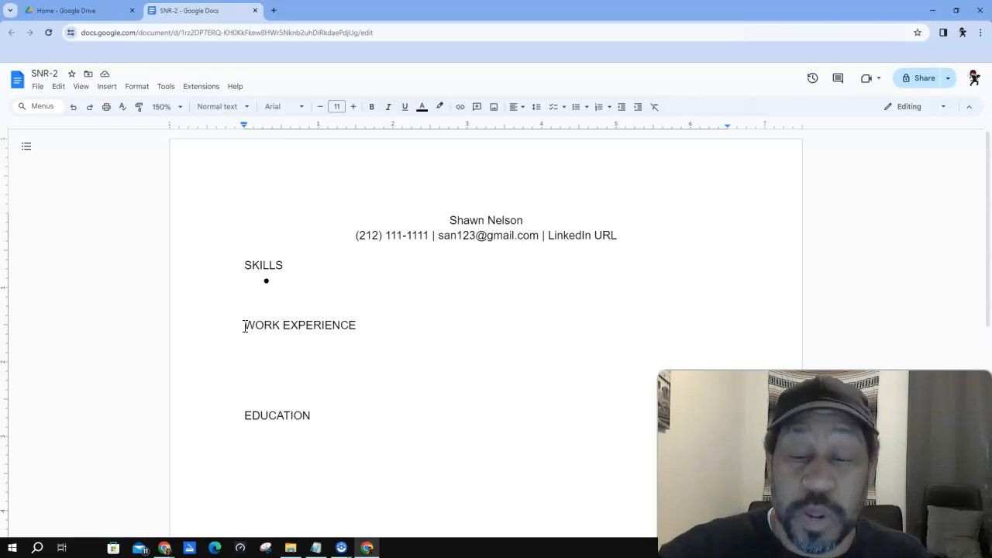
{"action": "key", "text": "BackSpace"}
{"action": "key", "text": "BackSpace"}
{"action": "key", "text": "BackSpace"}
{"action": "key", "text": "BackSpace"}
{"action": "key", "text": "BackSpace"}
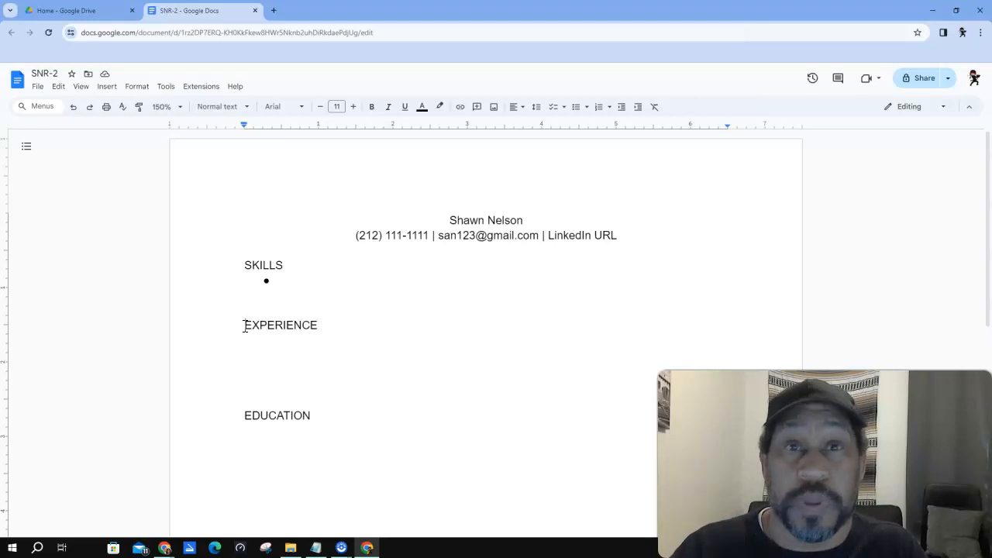
{"action": "left_click", "coordinate": [245, 326]}
- Type 'FMS' on the blank line below EXPERIENCE
{"action": "key", "text": "Down"}
{"action": "key", "text": "Down"}
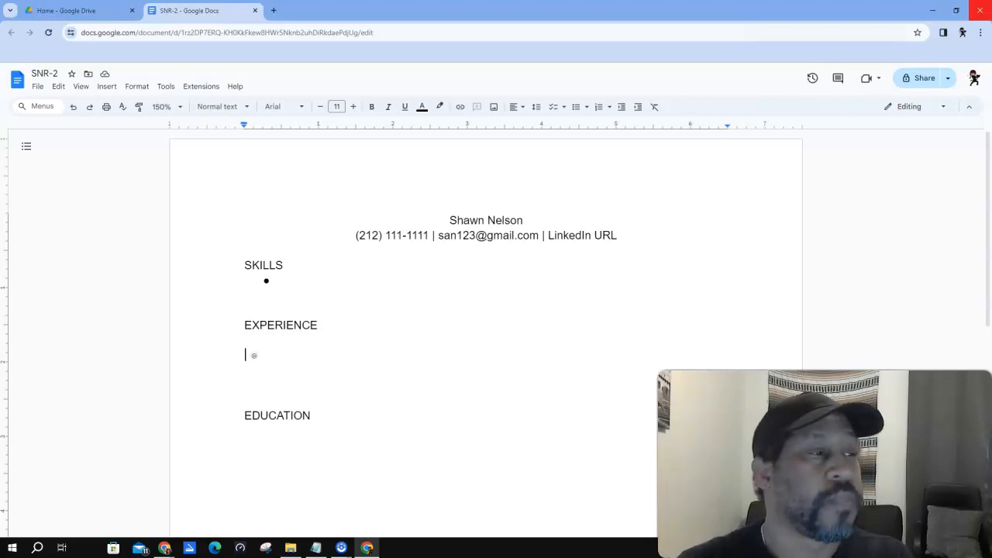
{"action": "type", "text": "FMS"}
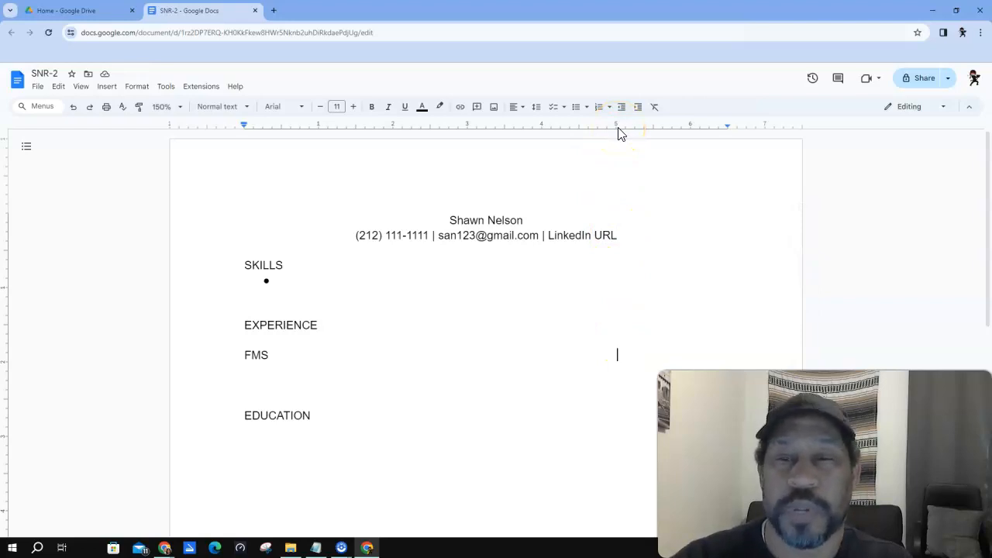
- Add 'Round Rock, TX' at the right end of the FMS line
{"action": "left_click", "coordinate": [616, 349]}
{"action": "left_click", "coordinate": [616, 356]}
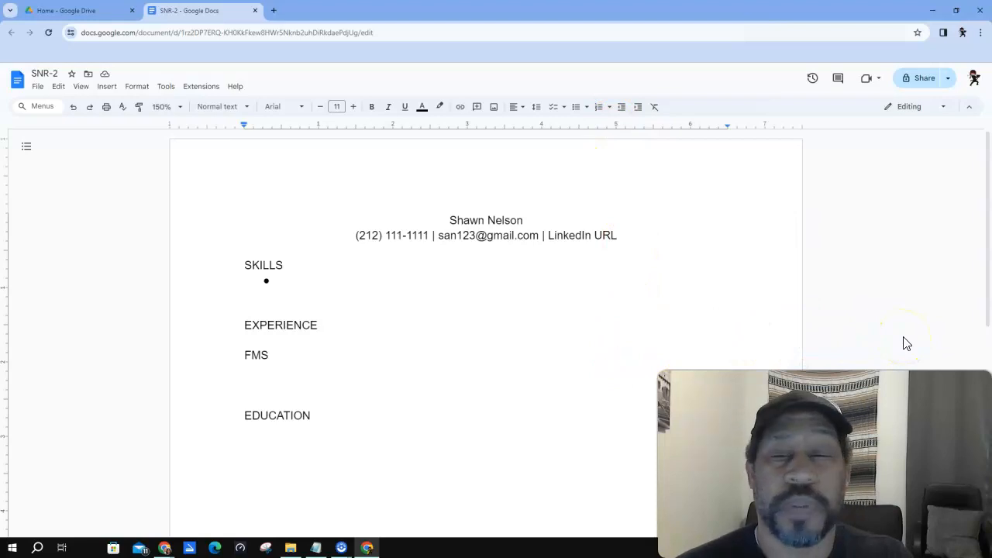
{"action": "type", "text": "Round Rock, TX"}
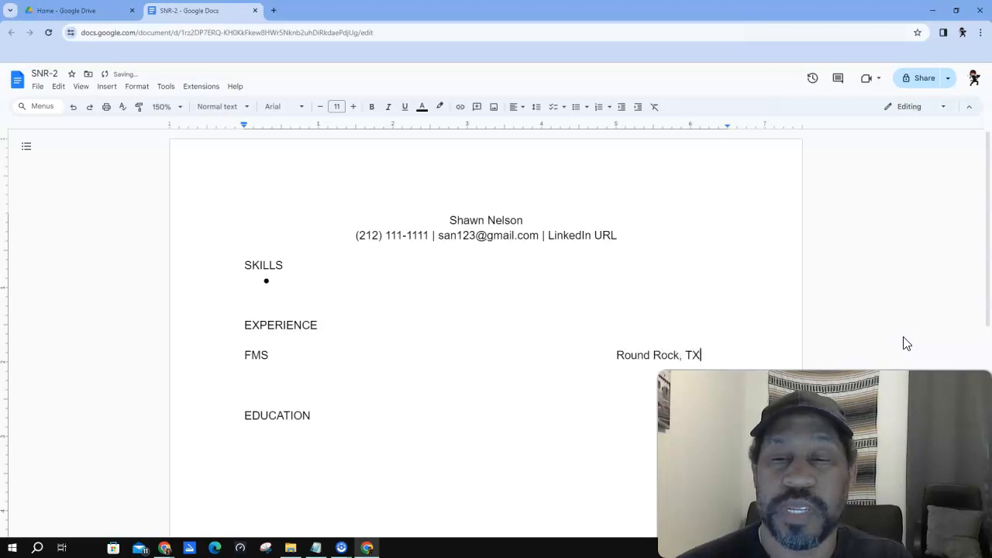
- Add 'Robotics Team Member' dated '9/23 - Present' and start a bullet below it
{"action": "key", "text": "Return"}
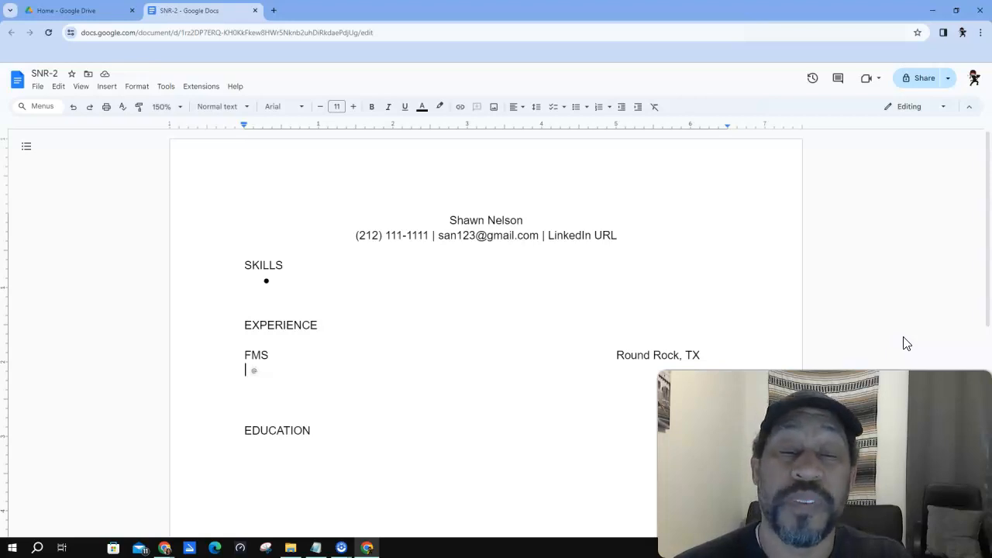
{"action": "type", "text": "Robot"}
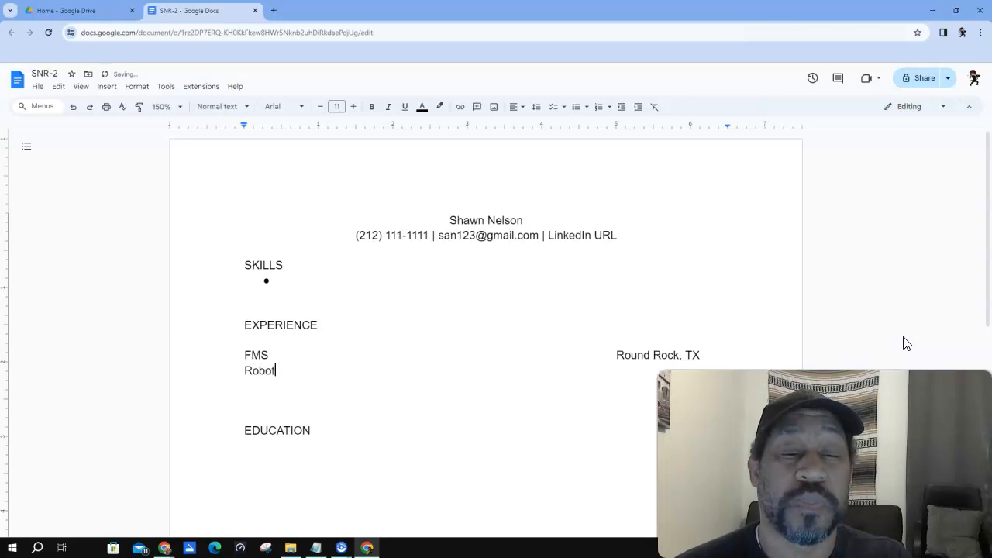
{"action": "type", "text": "ics Team Member"}
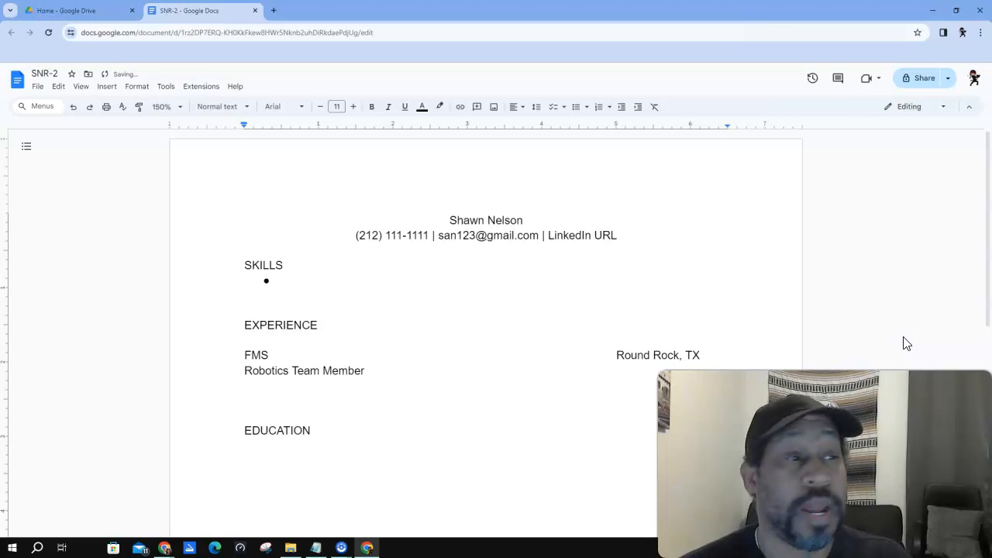
{"action": "type", "text": "9/23 - Present"}
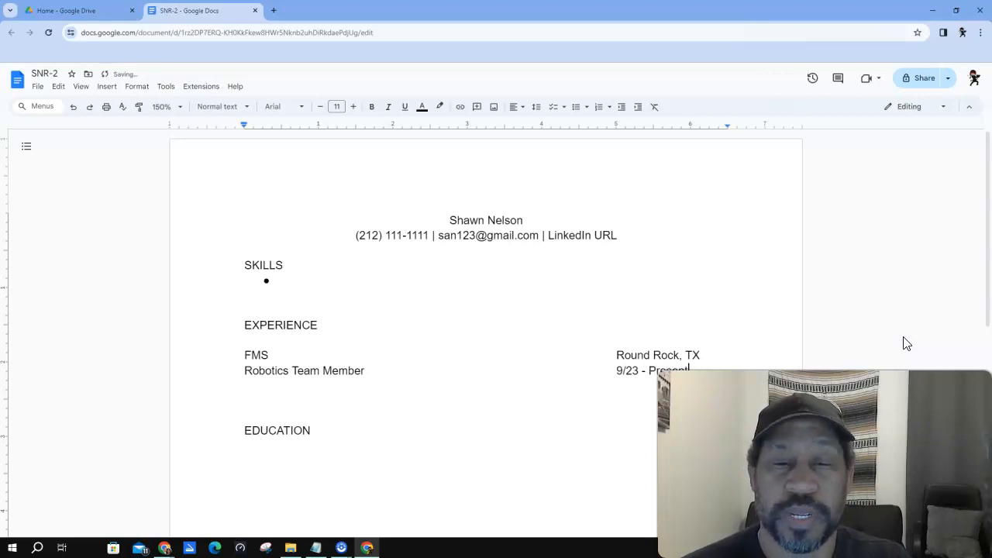
{"action": "key", "text": "Return"}
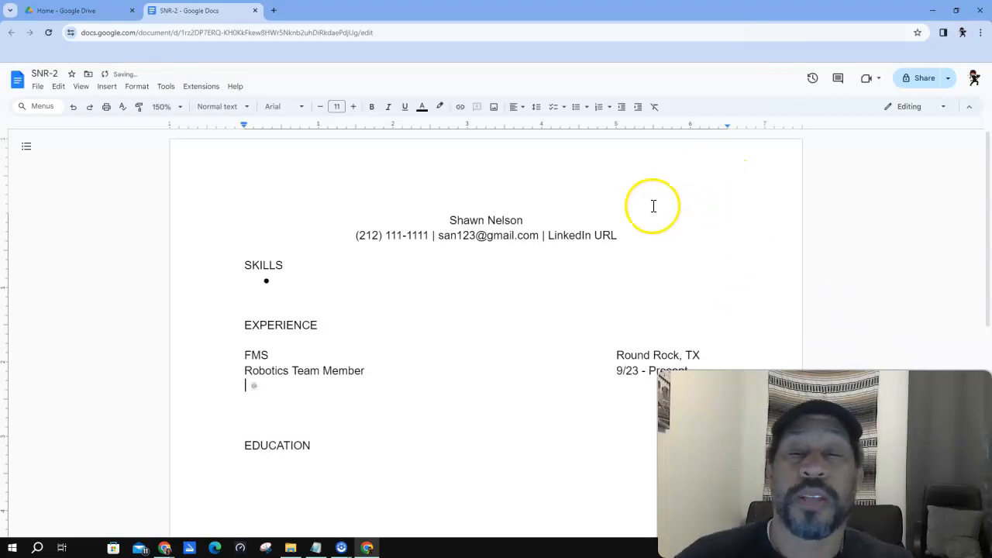
{"action": "left_click", "coordinate": [574, 106]}
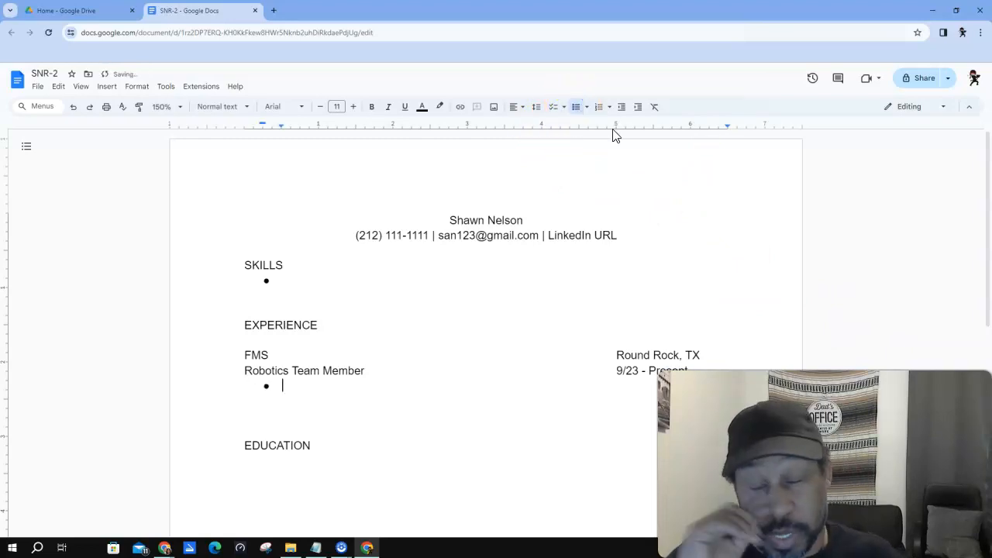
- Write the bullet 'Collaborate with team members to build, design, and program robots'
{"action": "type", "text": "C"}
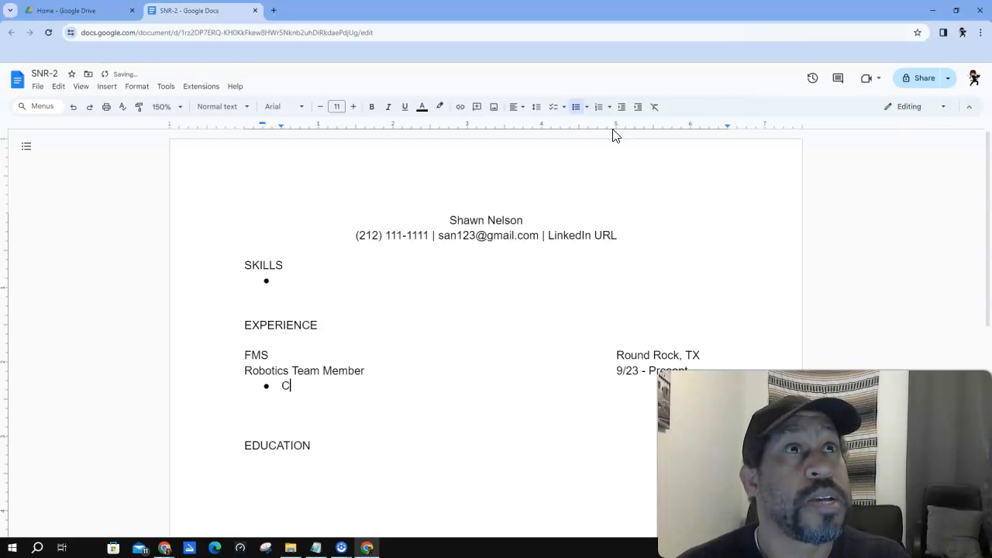
{"action": "type", "text": "ollaborate with team wi"}
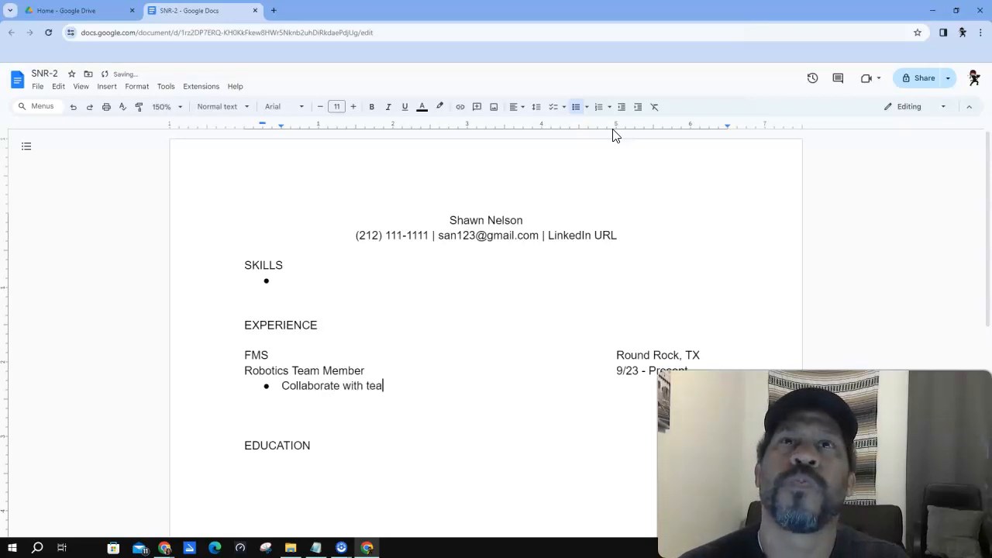
{"action": "key", "text": "BackSpace"}
{"action": "key", "text": "BackSpace"}
{"action": "type", "text": "mem"}
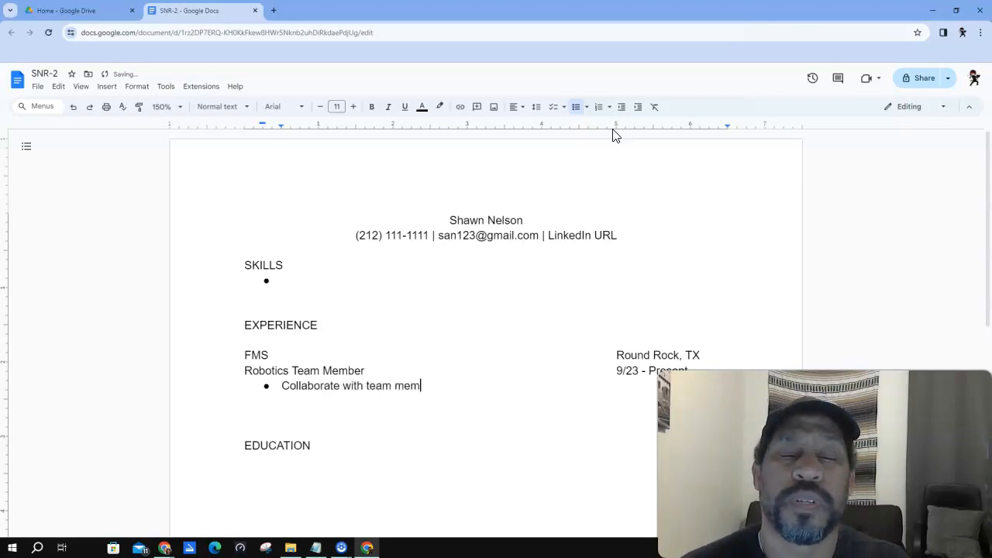
{"action": "type", "text": "bers to bui"}
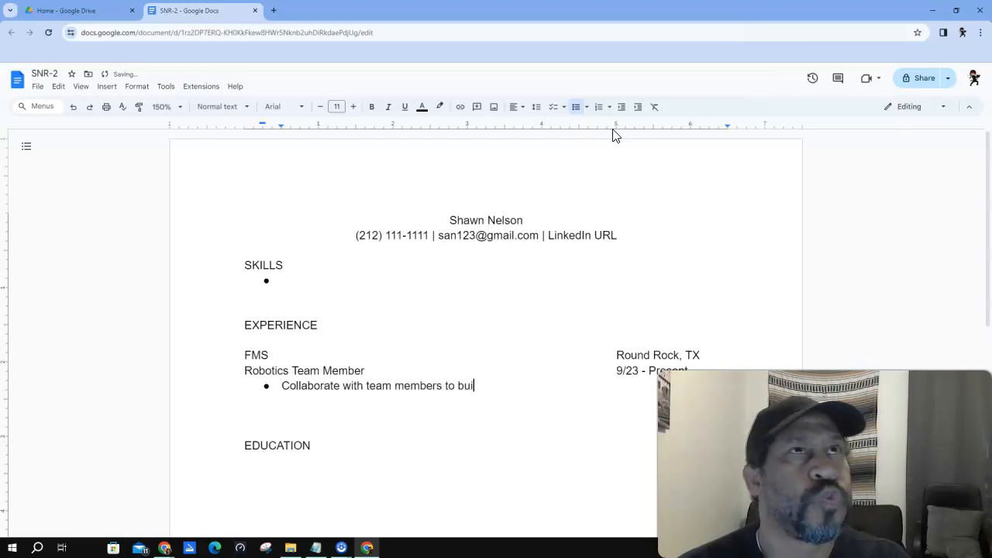
{"action": "type", "text": "ld, design, "}
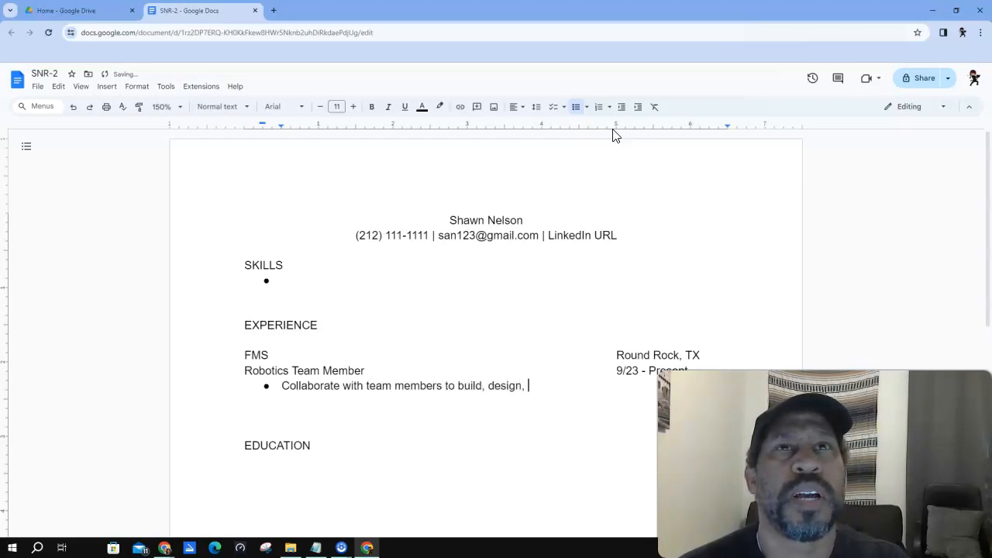
{"action": "type", "text": "and program robits"}
{"action": "key", "text": "BackSpace"}
{"action": "key", "text": "BackSpace"}
{"action": "key", "text": "BackSpace"}
{"action": "type", "text": "ots"}
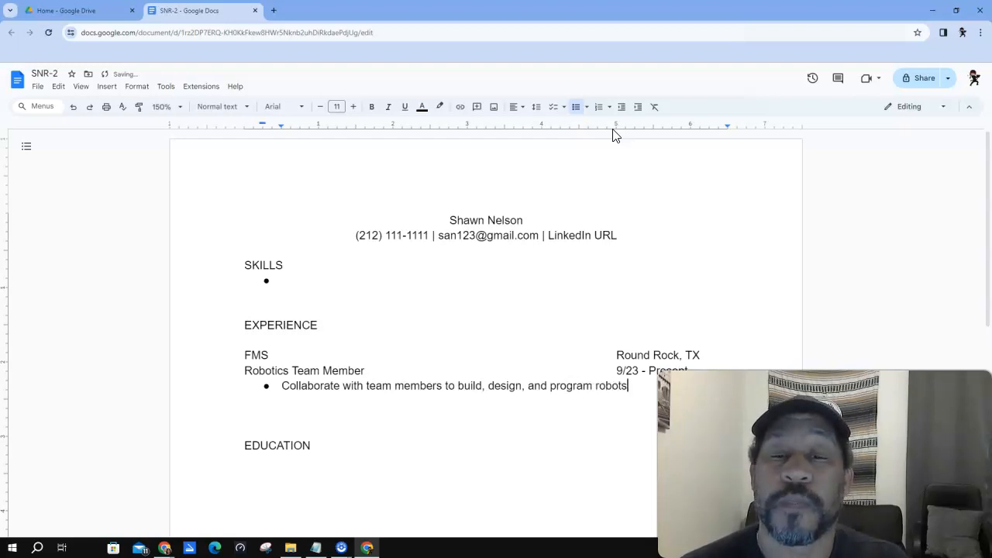
- Add a second bullet about identifying problems and developing solutions to improve robots
{"action": "key", "text": "Return"}
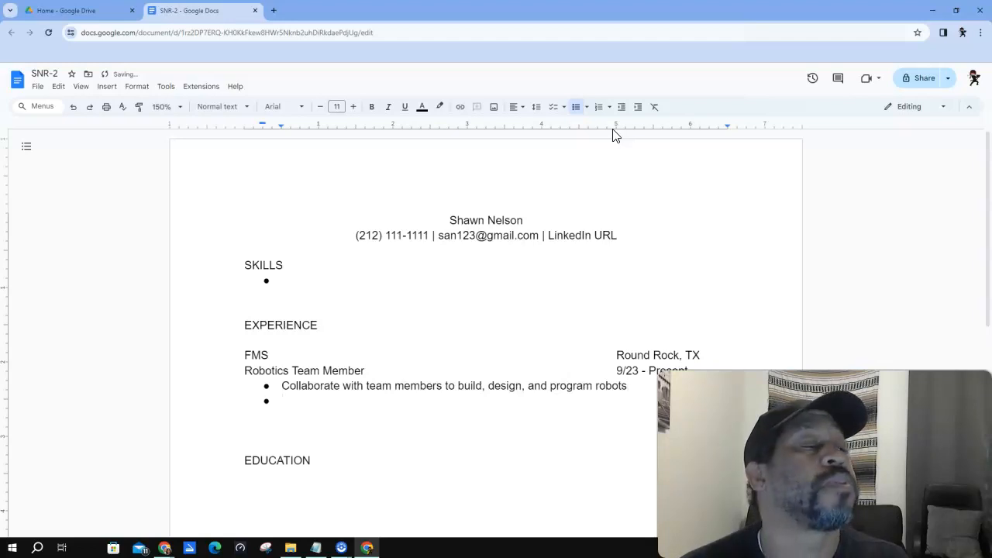
{"action": "type", "text": "Iden"}
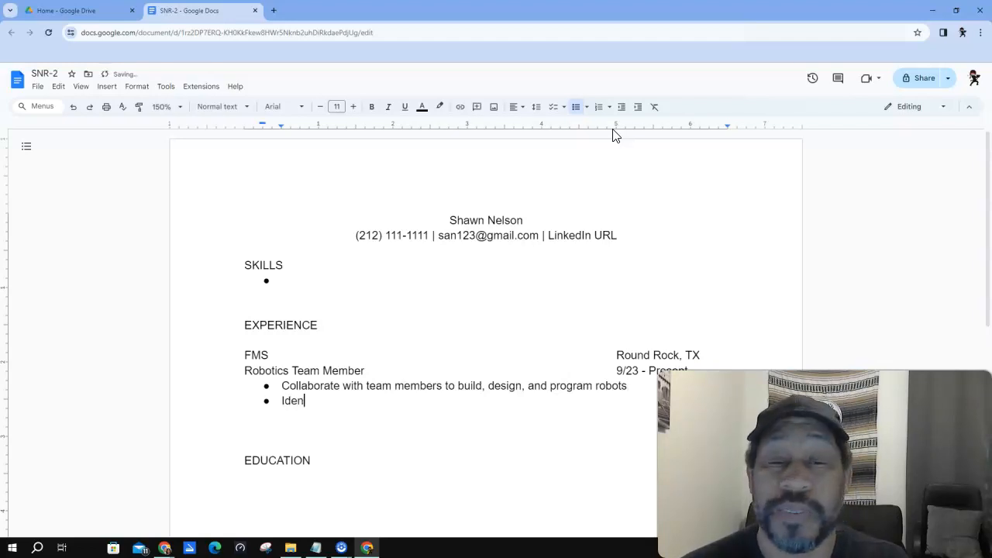
{"action": "type", "text": "tify"}
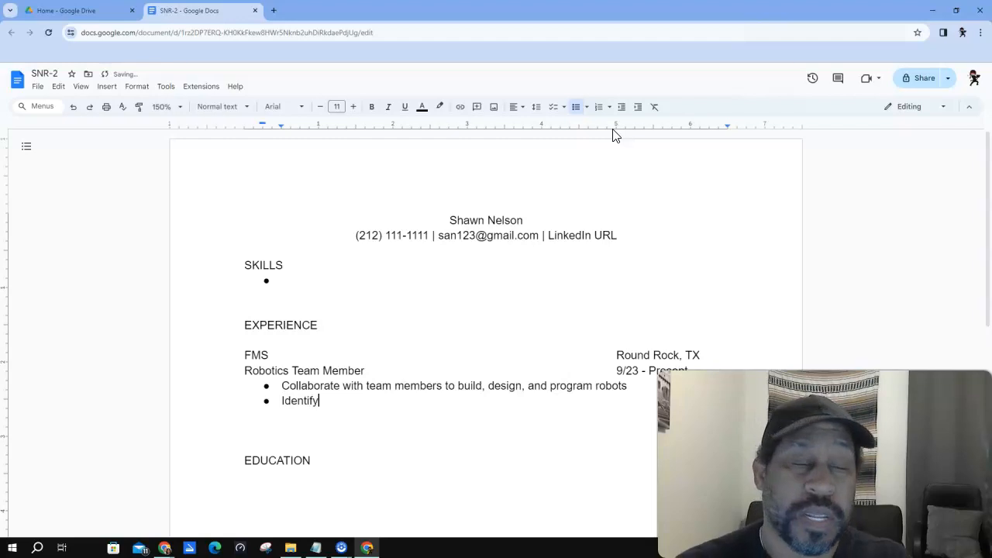
{"action": "type", "text": " problem"}
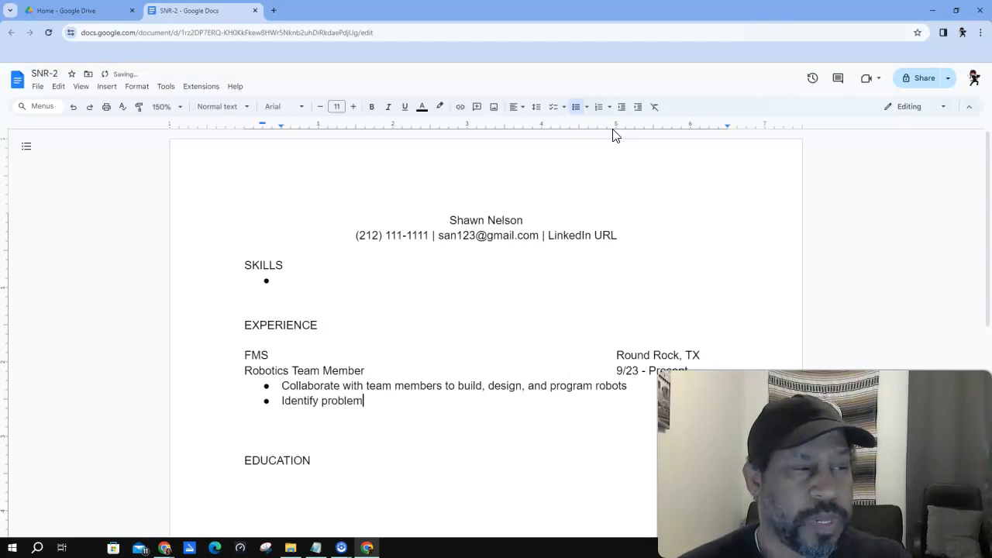
{"action": "type", "text": "s, analayze"}
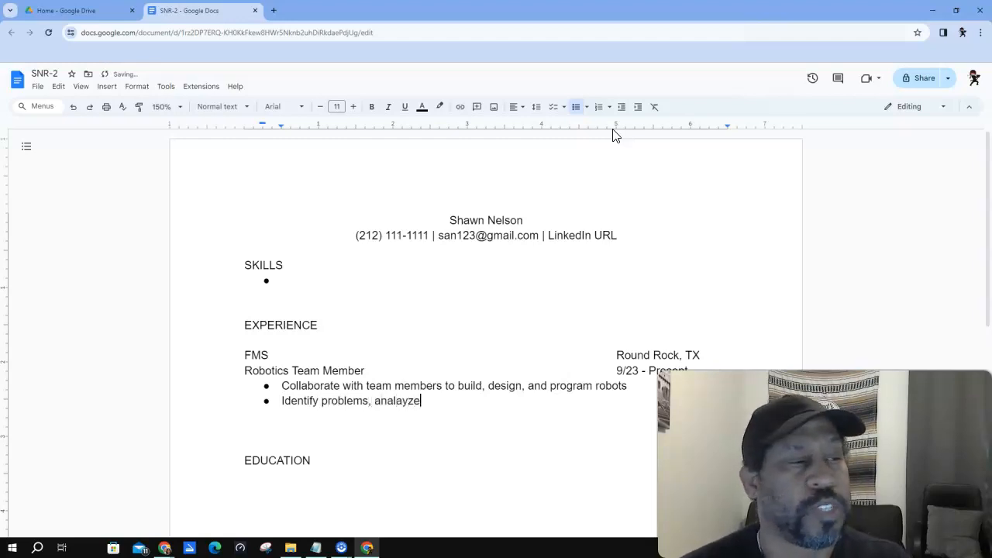
{"action": "type", "text": " them"}
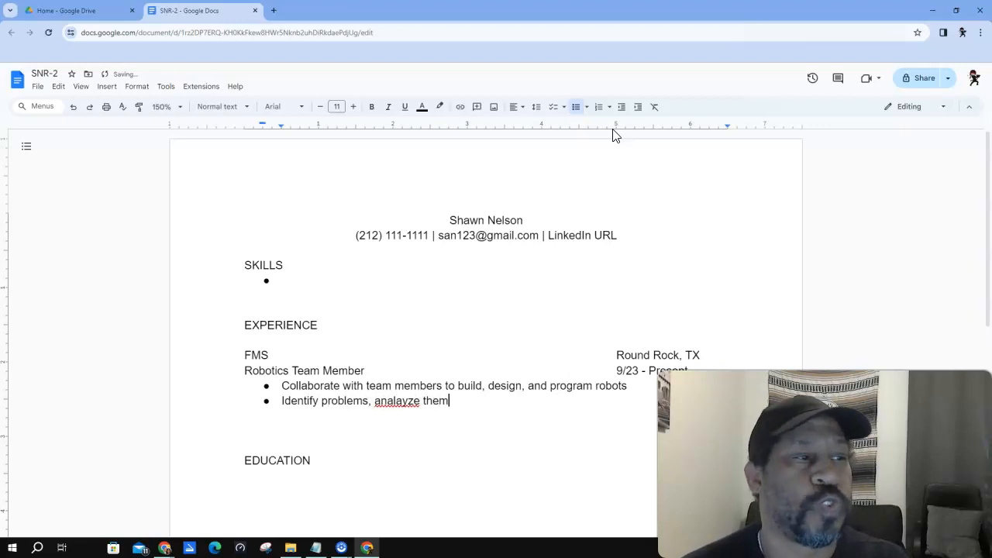
{"action": "type", "text": ", and d"}
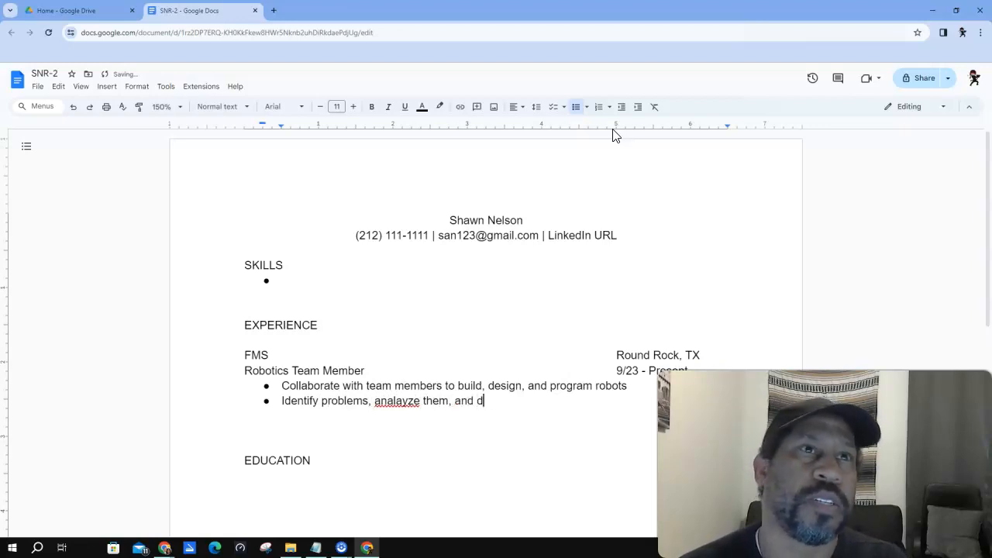
{"action": "type", "text": "evelop solut"}
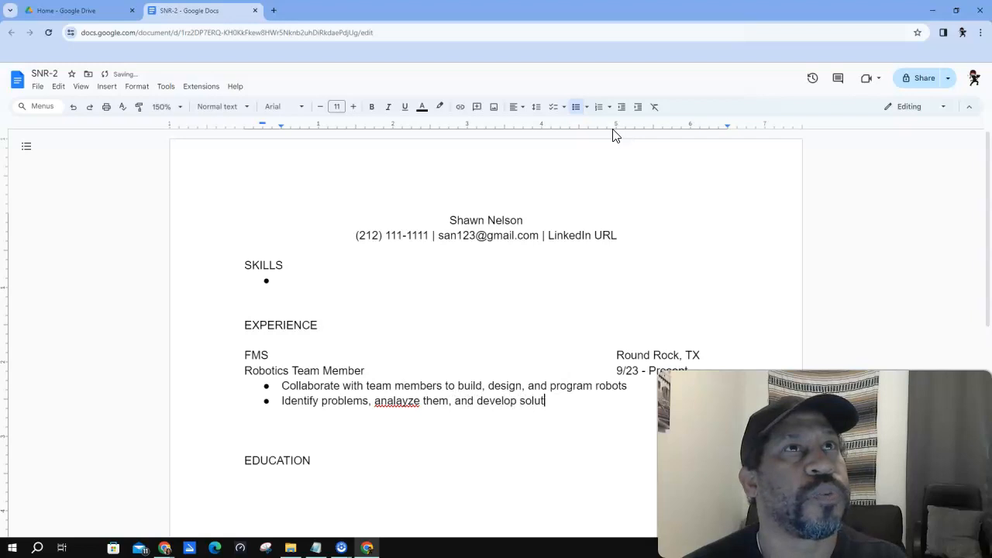
{"action": "type", "text": "ions"}
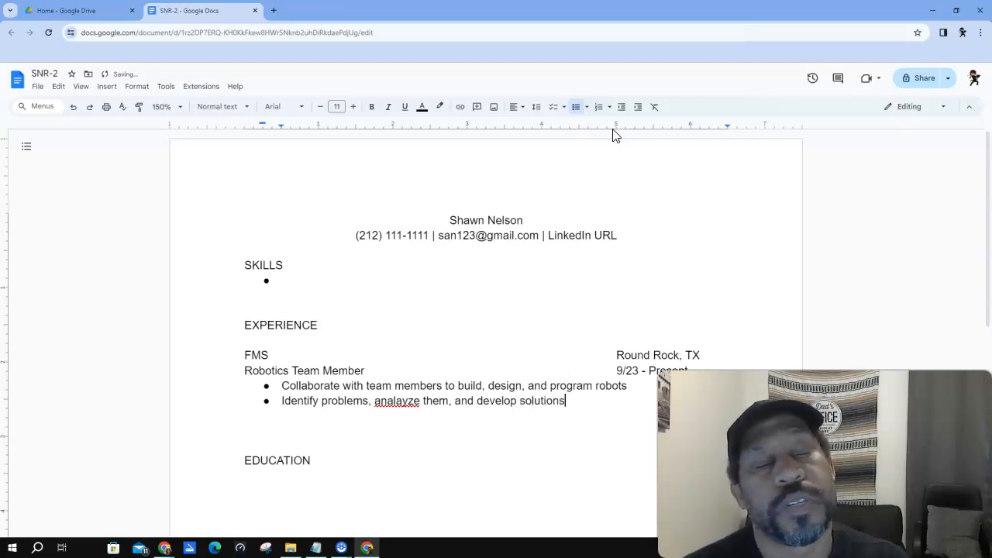
{"action": "type", "text": " to "}
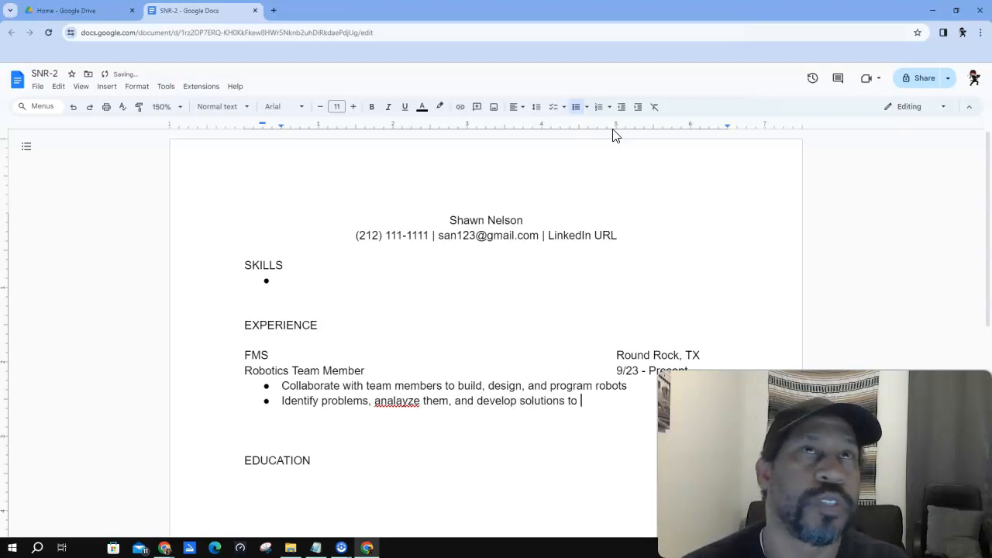
{"action": "type", "text": "improve"}
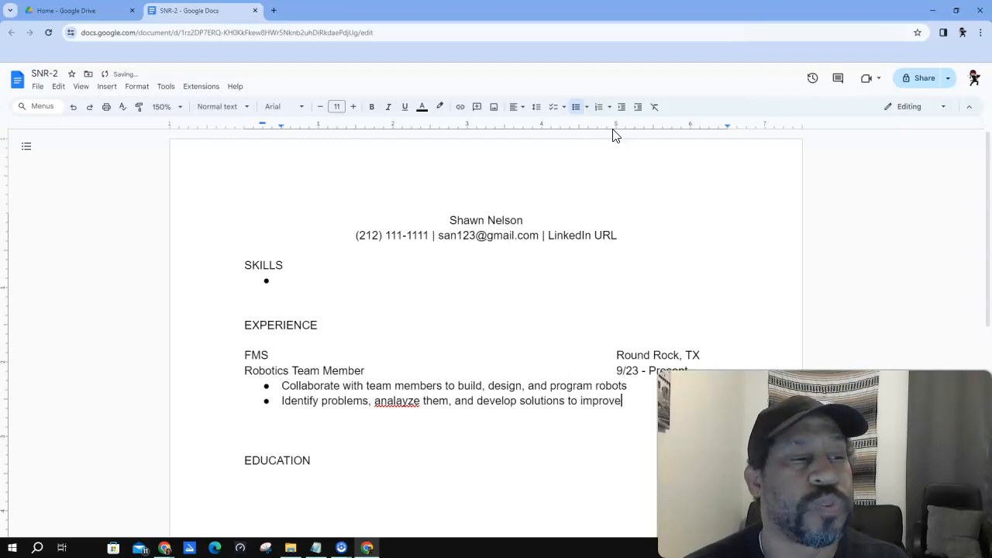
{"action": "type", "text": " robot p"}
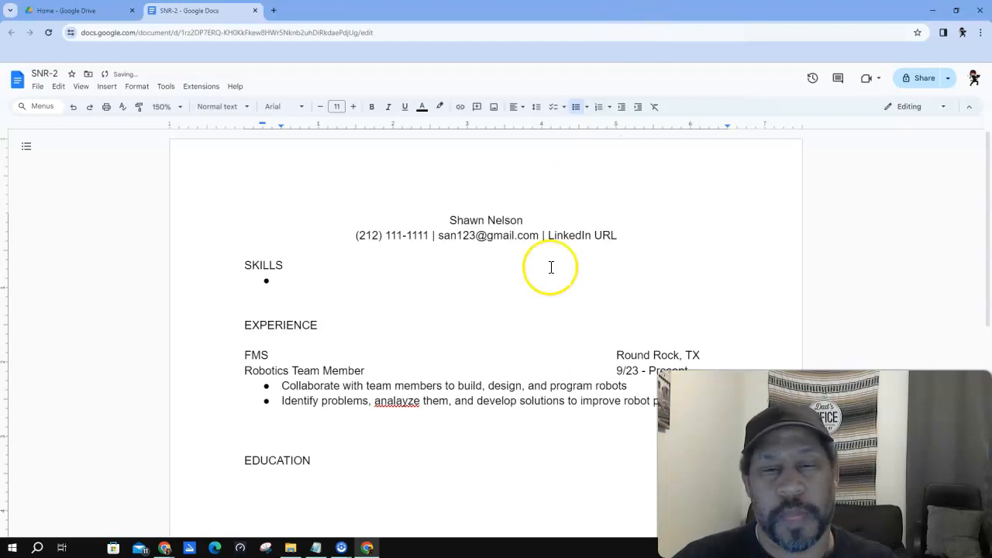
{"action": "left_click", "coordinate": [396, 401]}
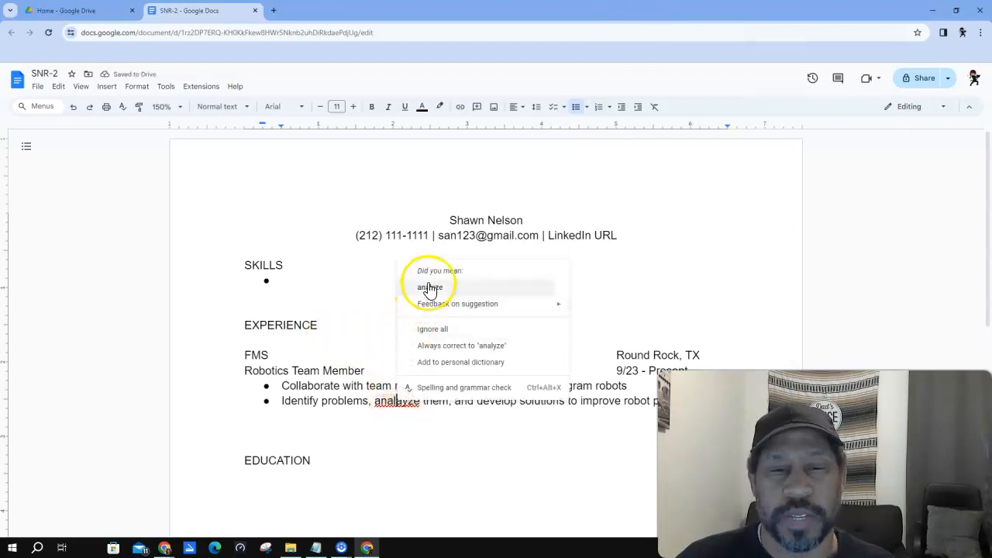
- Replace 'analayze' with the suggested spelling 'analyze'
{"action": "left_click", "coordinate": [425, 283]}
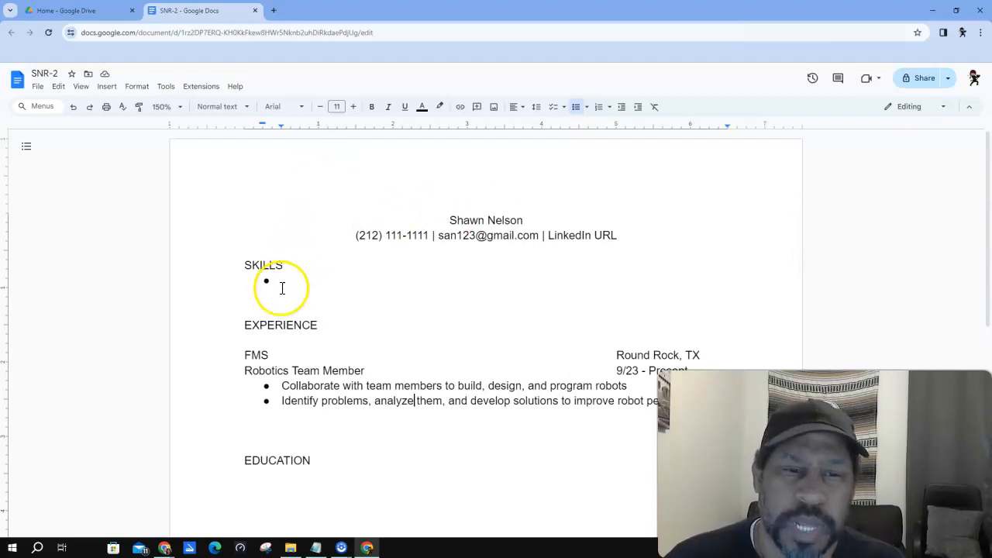
{"action": "left_click", "coordinate": [614, 356]}
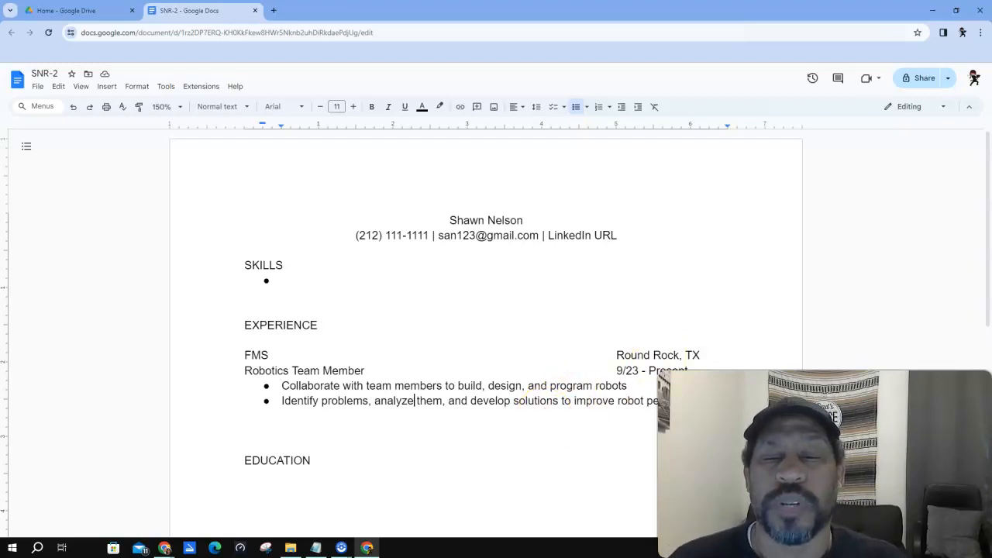
- Add a blank unbulleted line below the robotics bullets
{"action": "key", "text": "Return"}
{"action": "key", "text": "Return"}
{"action": "key", "text": "Return"}
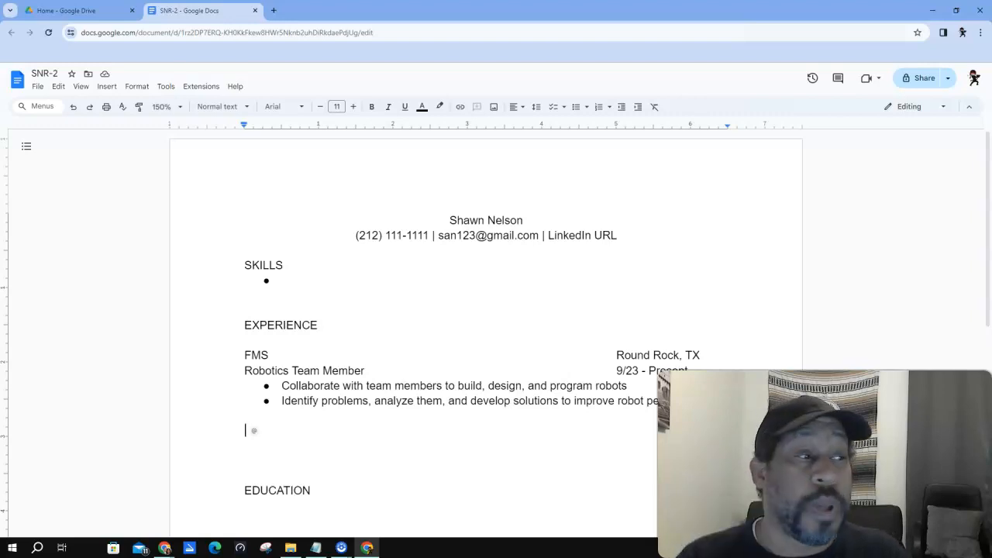
- Type the entry heading 'KM Elementary School' with its Round Rock location
{"action": "type", "text": "K"}
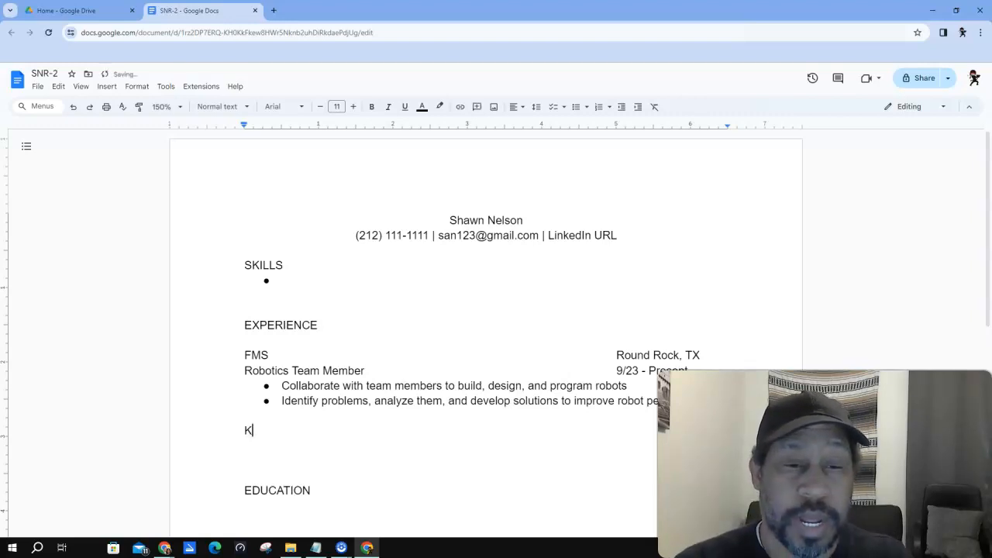
{"action": "type", "text": "M Elementor"}
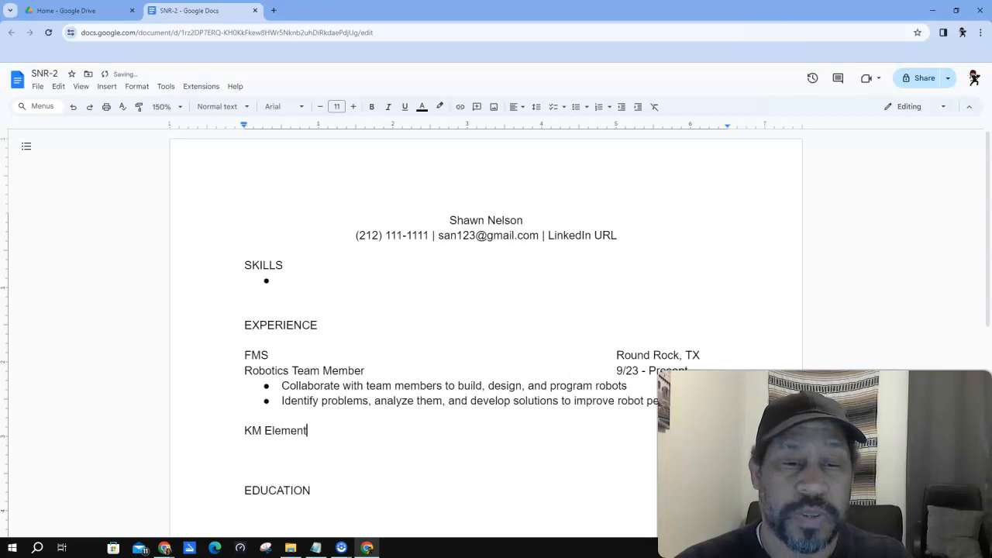
{"action": "key", "text": "BackSpace"}
{"action": "key", "text": "BackSpace"}
{"action": "type", "text": "ary"}
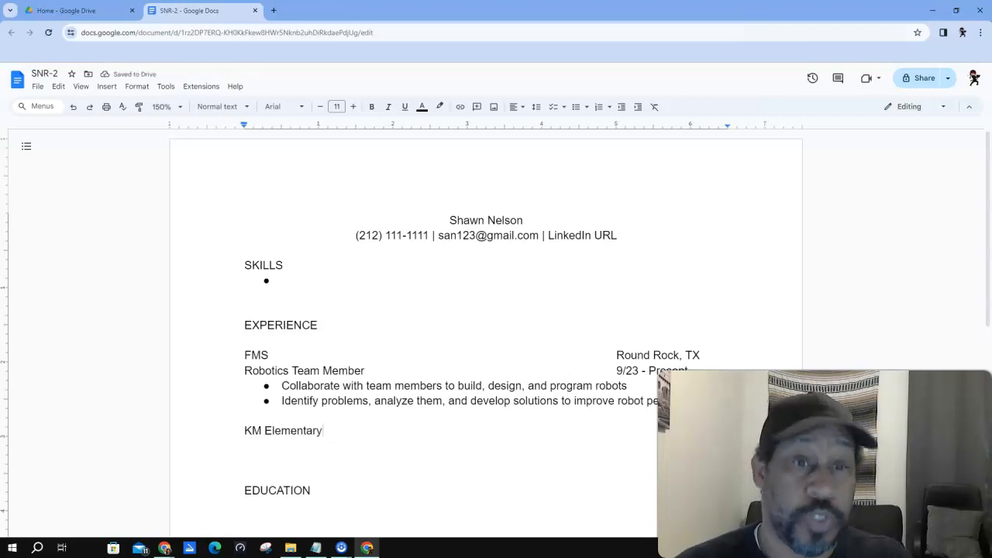
{"action": "type", "text": " Sch"}
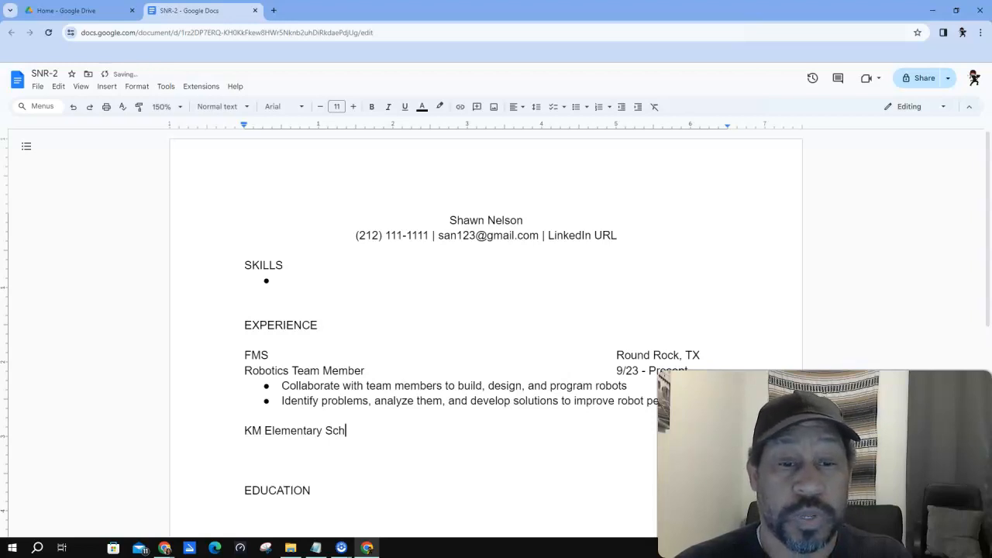
{"action": "type", "text": "oolround"}
{"action": "key", "text": "BackSpace"}
{"action": "key", "text": "BackSpace"}
{"action": "key", "text": "BackSpace"}
{"action": "key", "text": "BackSpace"}
{"action": "key", "text": "BackSpace"}
{"action": "type", "text": "Round R"}
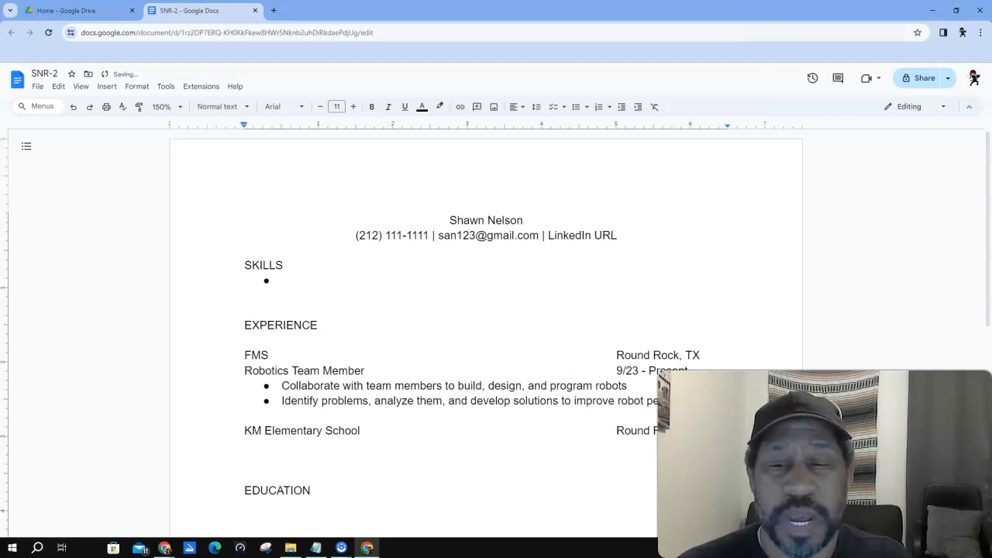
{"action": "key", "text": "Return"}
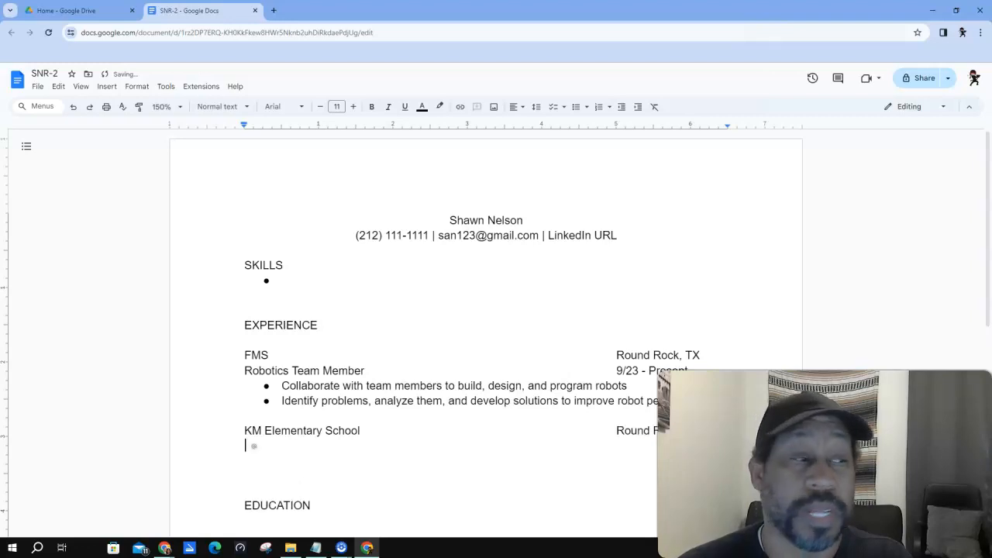
- Add the 'Student Council' role dated '9/22 - 6/' in the right column
{"action": "type", "text": "Student Counse"}
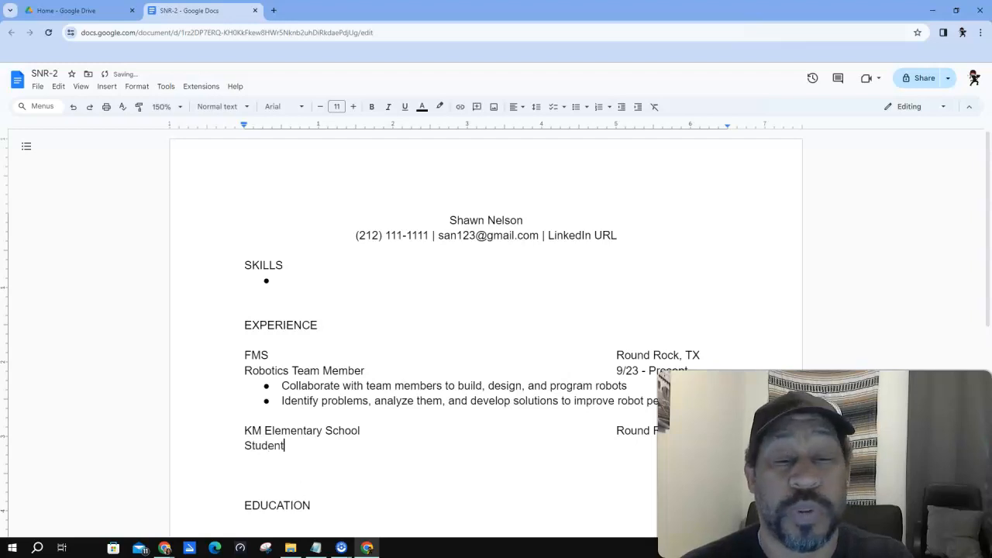
{"action": "key", "text": "BackSpace"}
{"action": "key", "text": "BackSpace"}
{"action": "type", "text": "cil"}
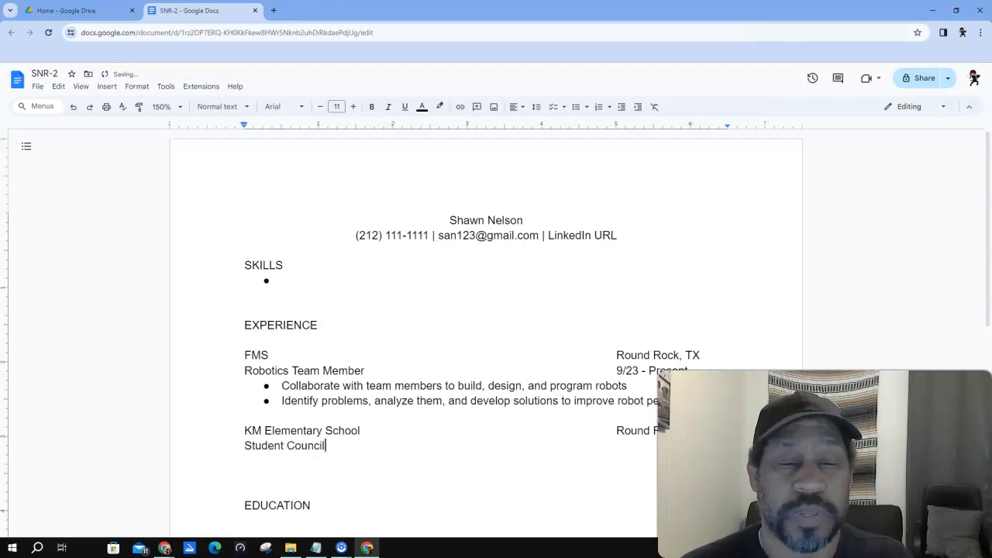
{"action": "key", "text": "Tab"}
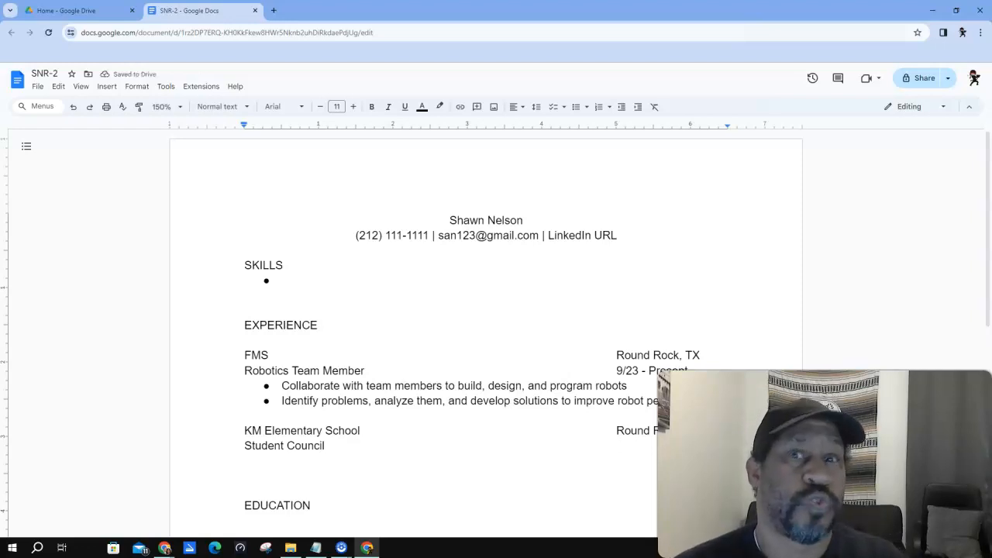
{"action": "type", "text": "9"}
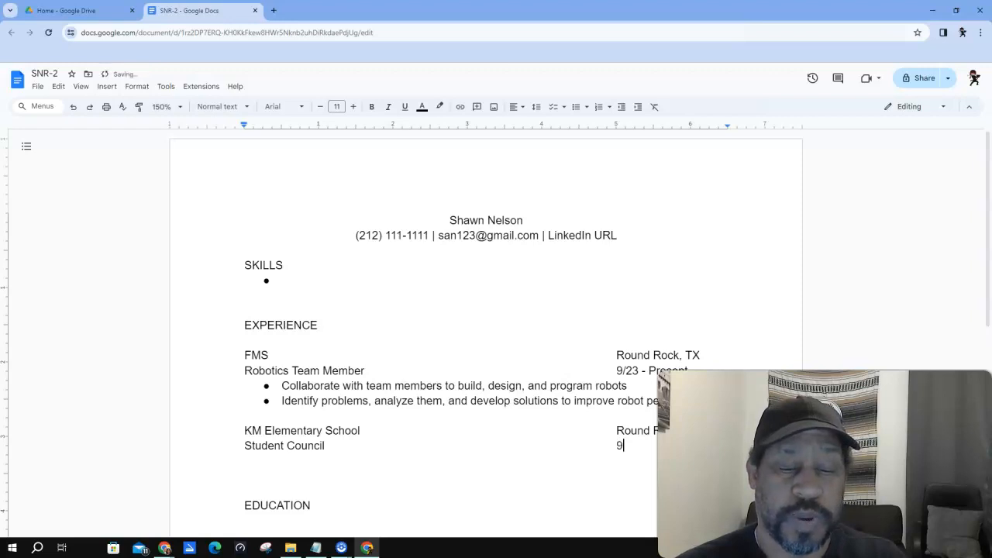
{"action": "type", "text": "/22 - "}
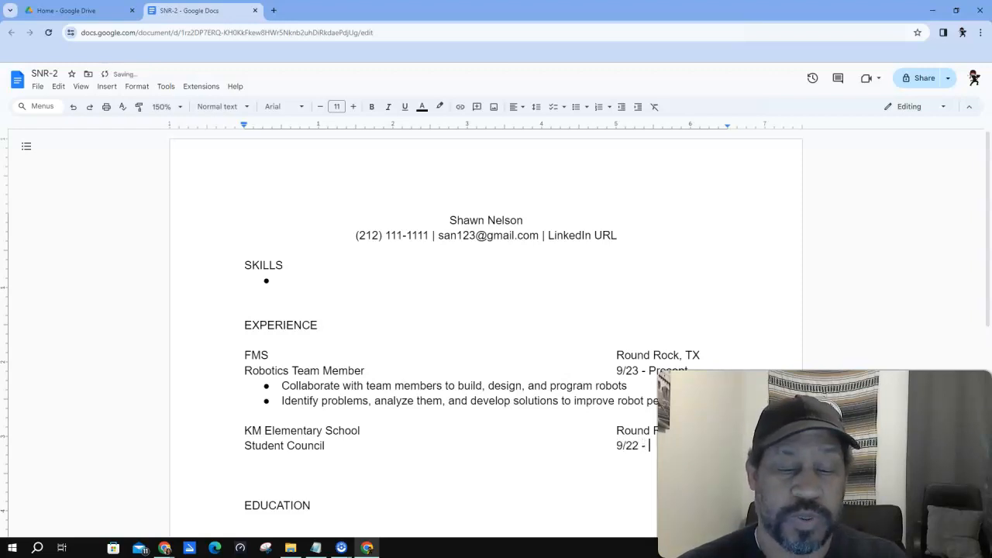
{"action": "type", "text": "6/"}
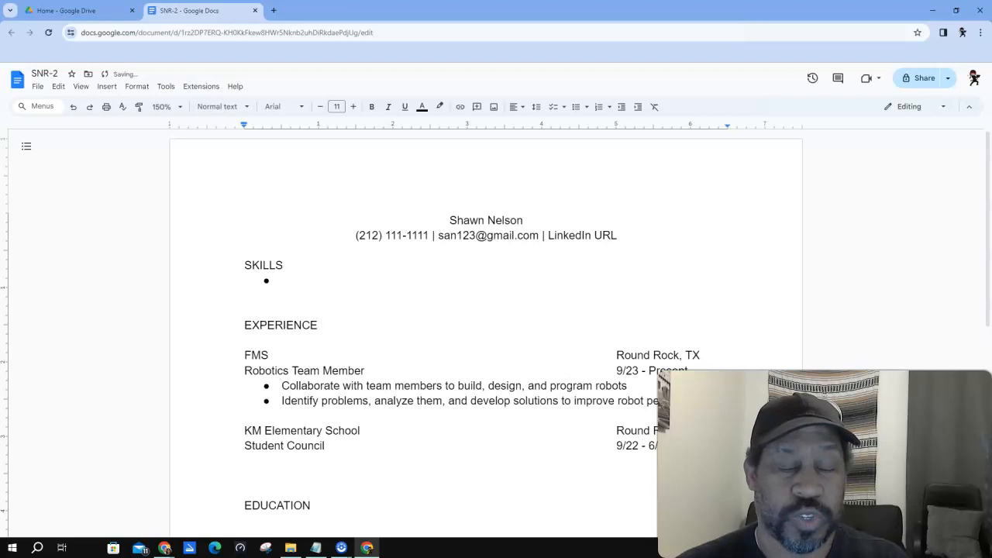
{"action": "key", "text": "Return"}
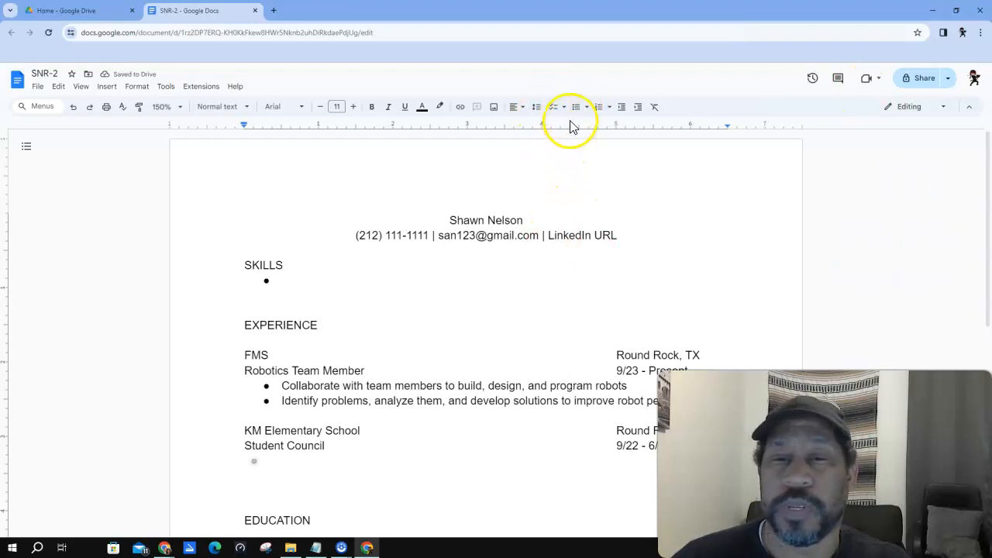
- Add a bullet about planning events with the PTA, Principal, and Teachers, then begin a 'Volunteered at events' bullet
{"action": "left_click", "coordinate": [578, 114]}
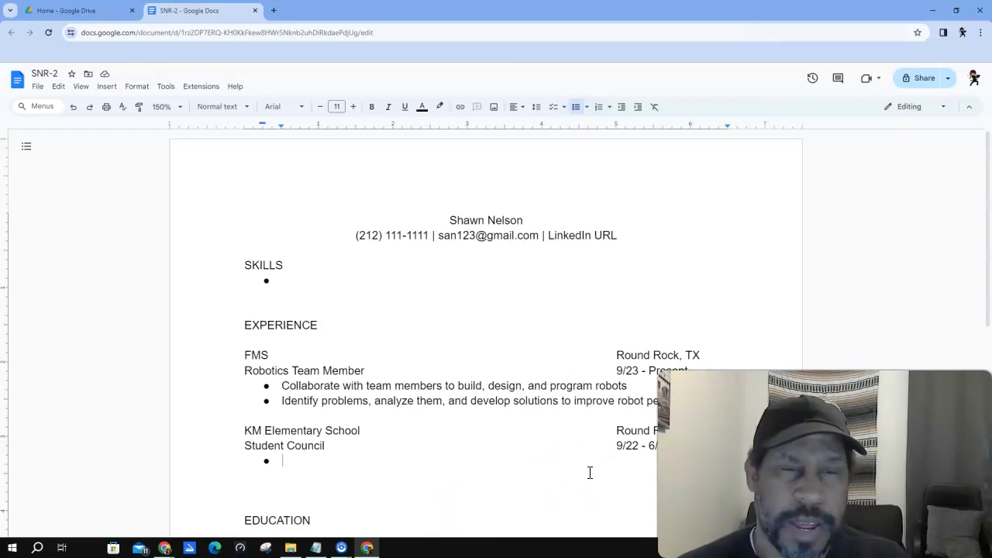
{"action": "type", "text": "Provide"}
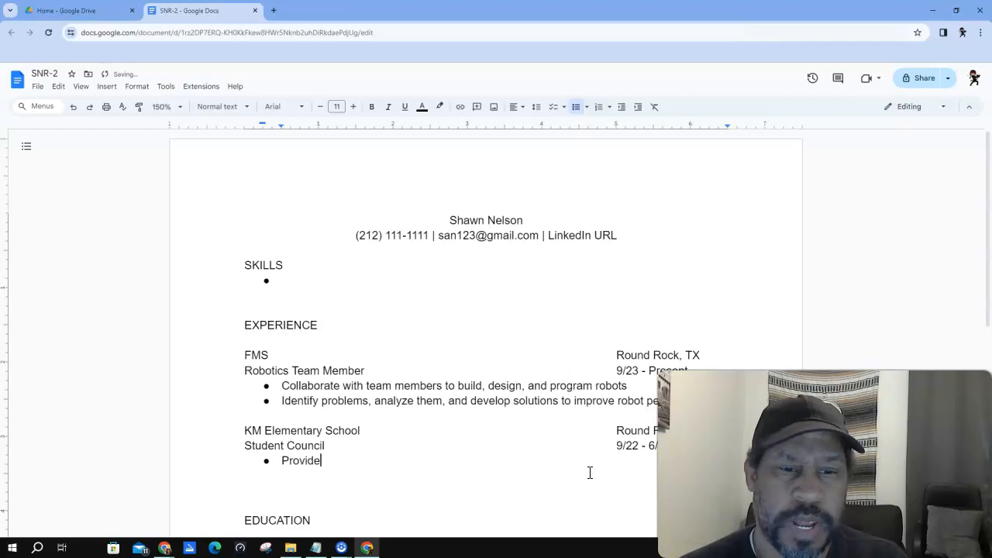
{"action": "type", "text": "d input"}
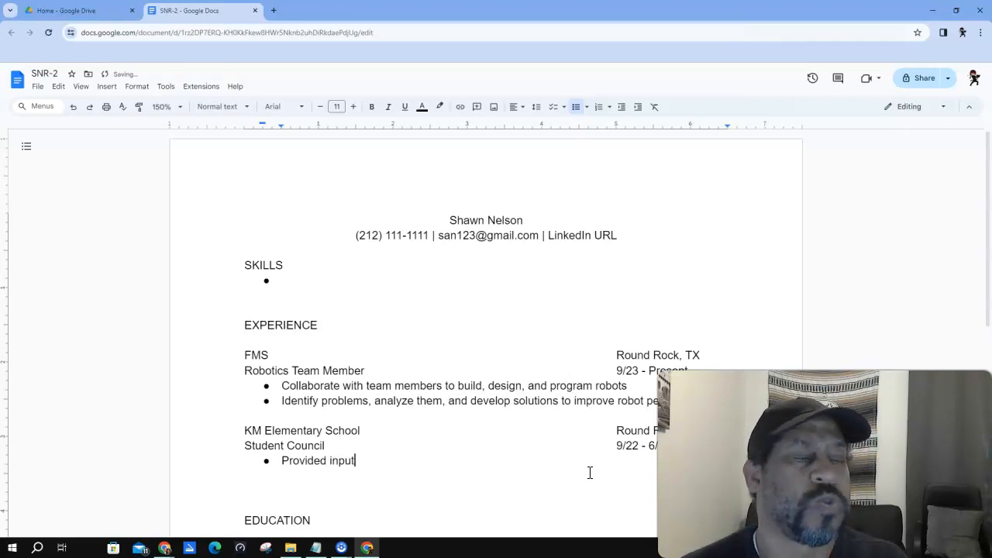
{"action": "type", "text": " and help"}
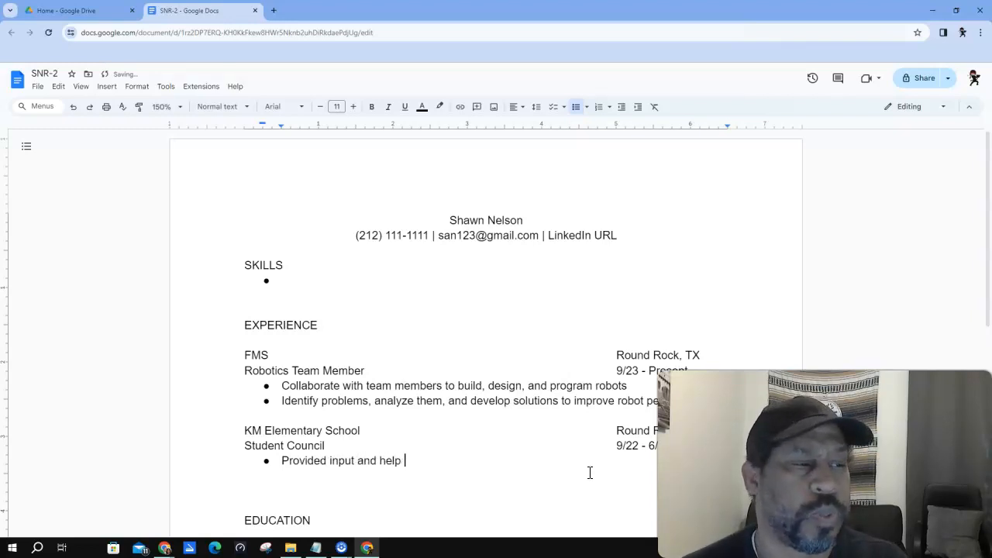
{"action": "type", "text": " to plan events"}
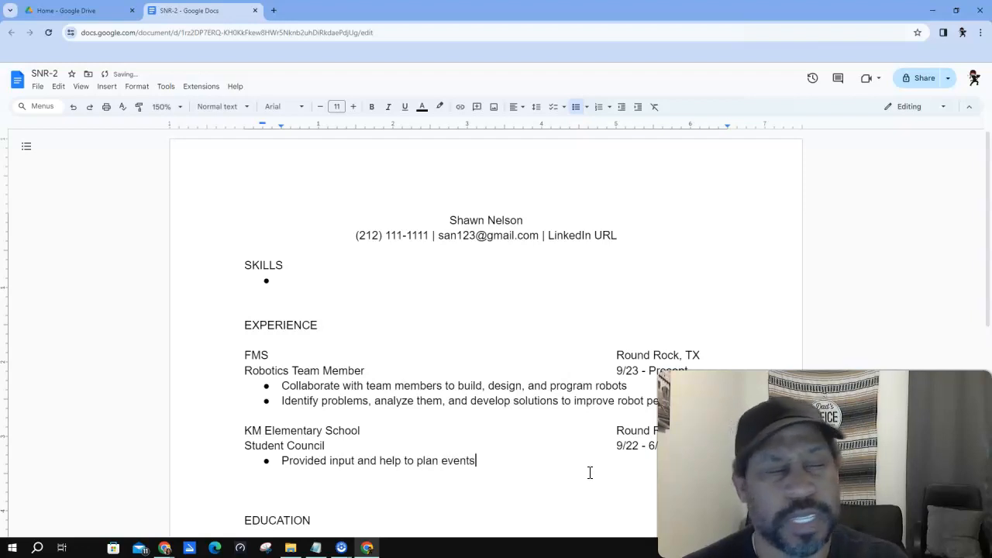
{"action": "type", "text": " and activities"}
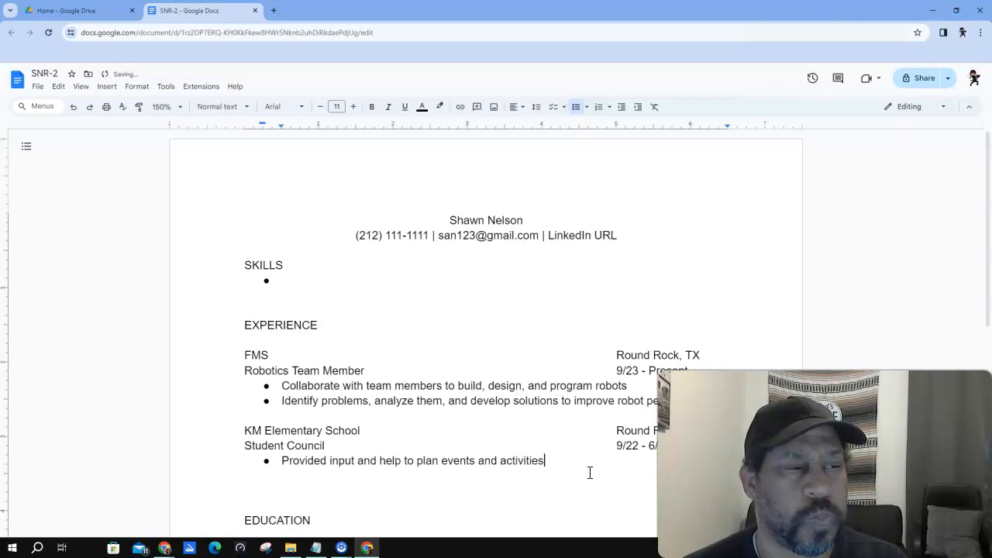
{"action": "type", "text": " for in sch"}
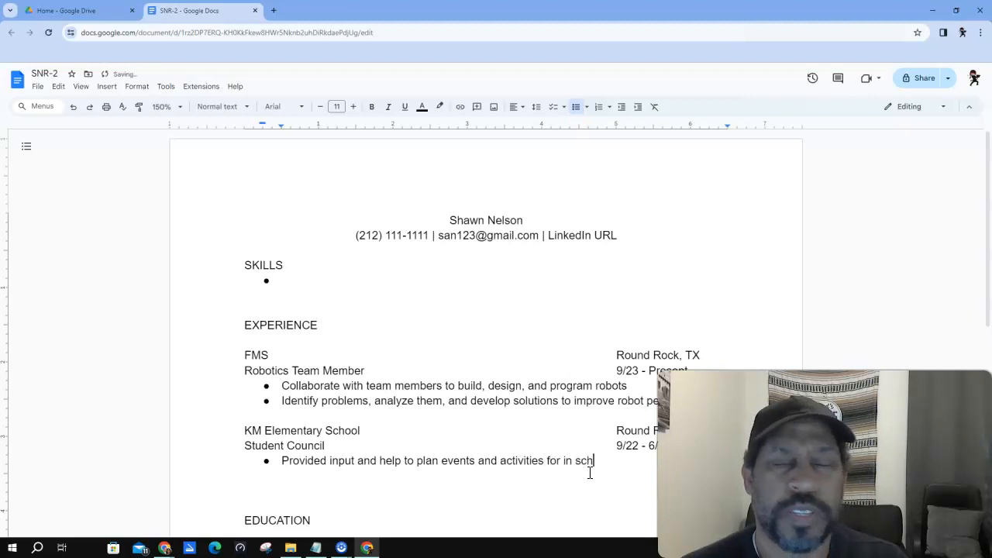
{"action": "type", "text": "ool and afters"}
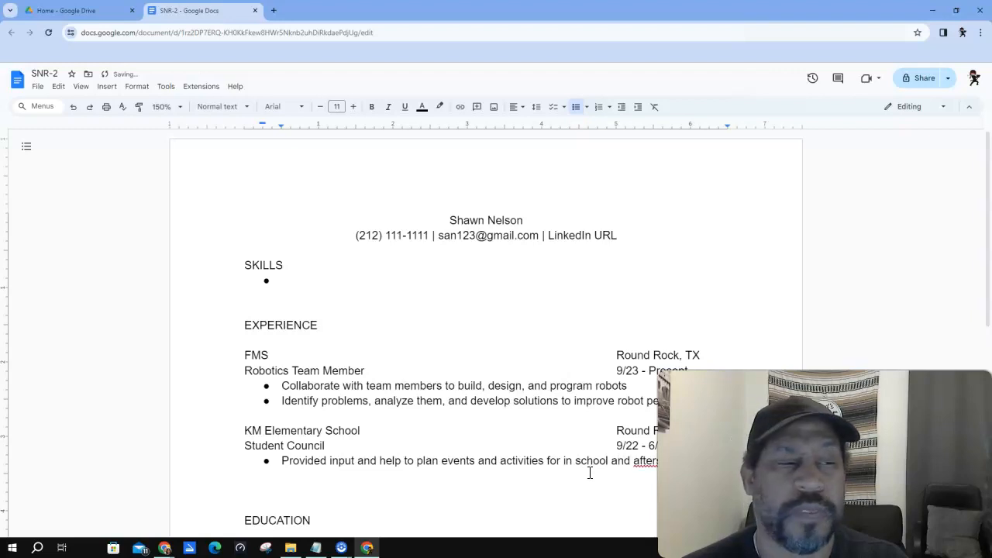
{"action": "type", "text": " with the "}
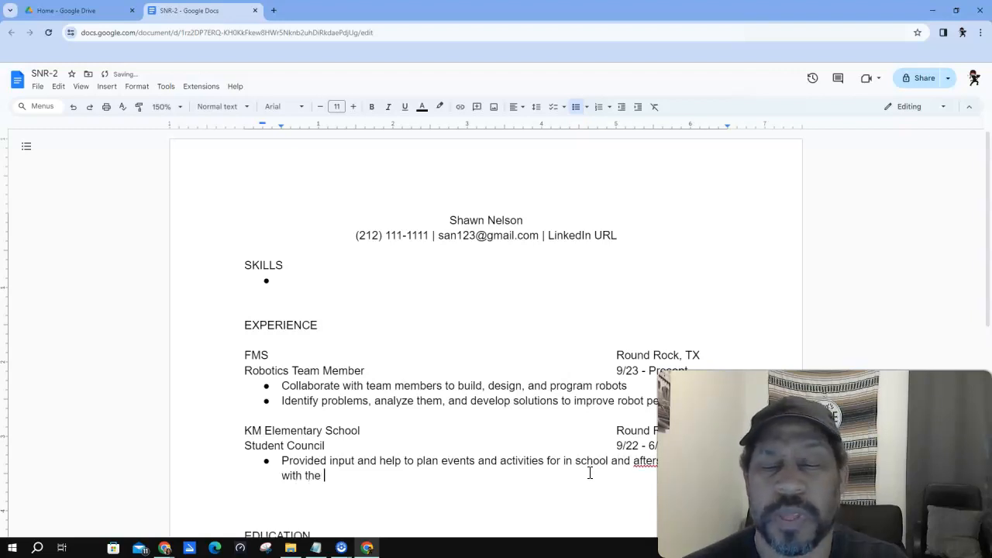
{"action": "type", "text": "PTA, Princp"}
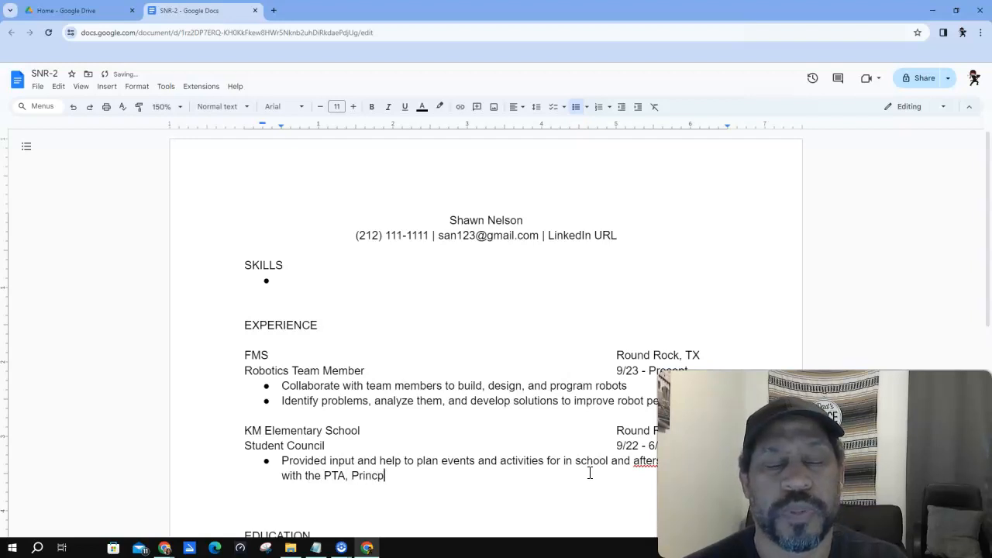
{"action": "type", "text": "al, and Techers"}
{"action": "key", "text": "BackSpace"}
{"action": "key", "text": "BackSpace"}
{"action": "key", "text": "BackSpace"}
{"action": "key", "text": "BackSpace"}
{"action": "key", "text": "BackSpace"}
{"action": "type", "text": "achers"}
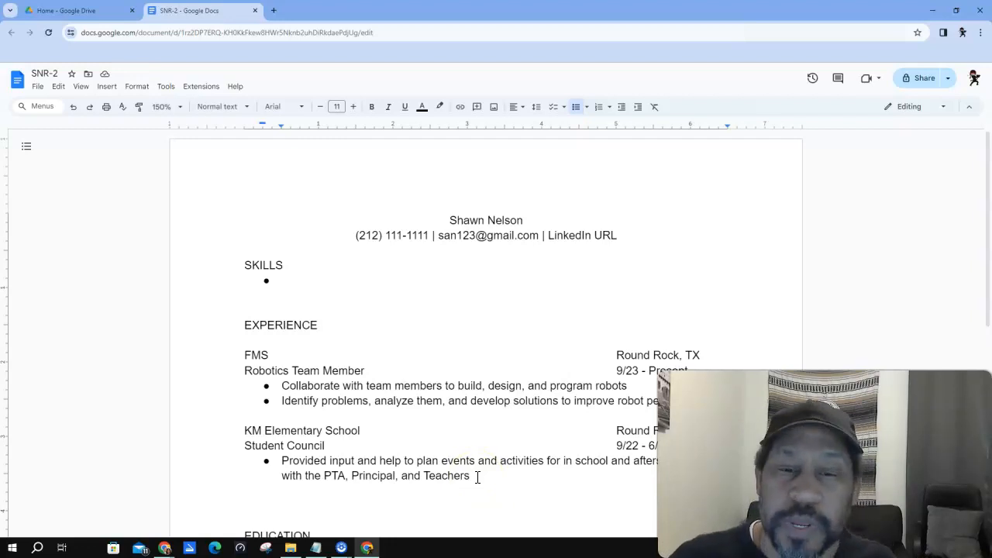
{"action": "left_click", "coordinate": [477, 477]}
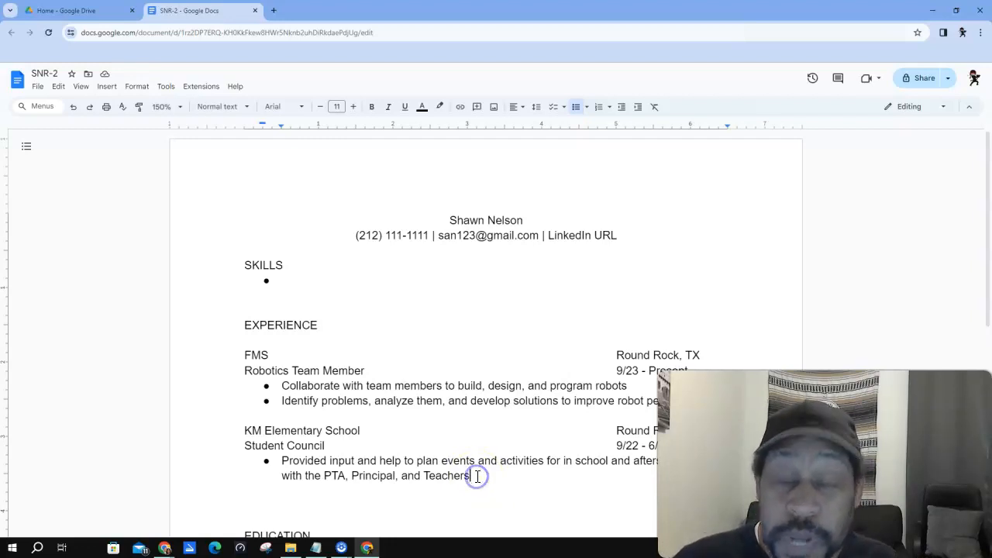
{"action": "key", "text": "Return"}
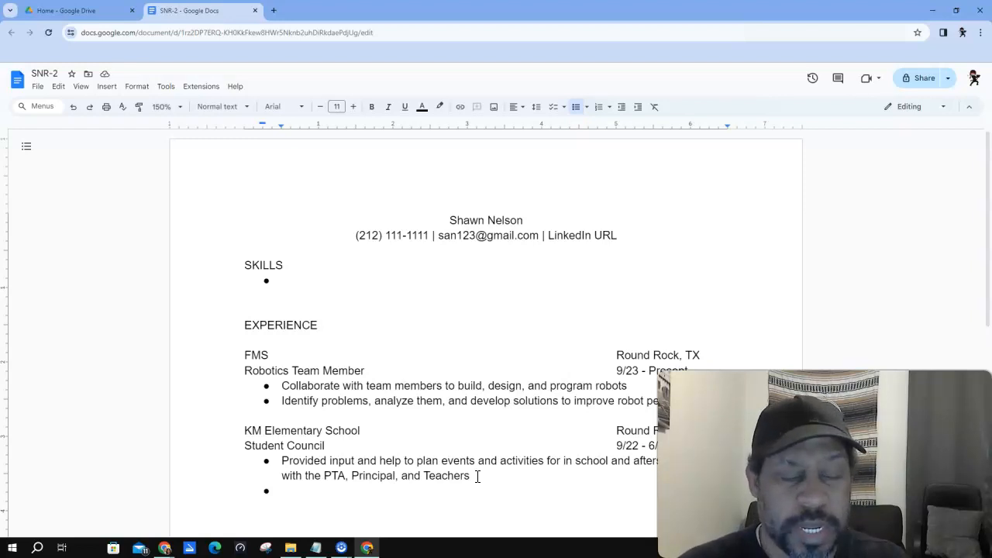
{"action": "type", "text": "Vol"}
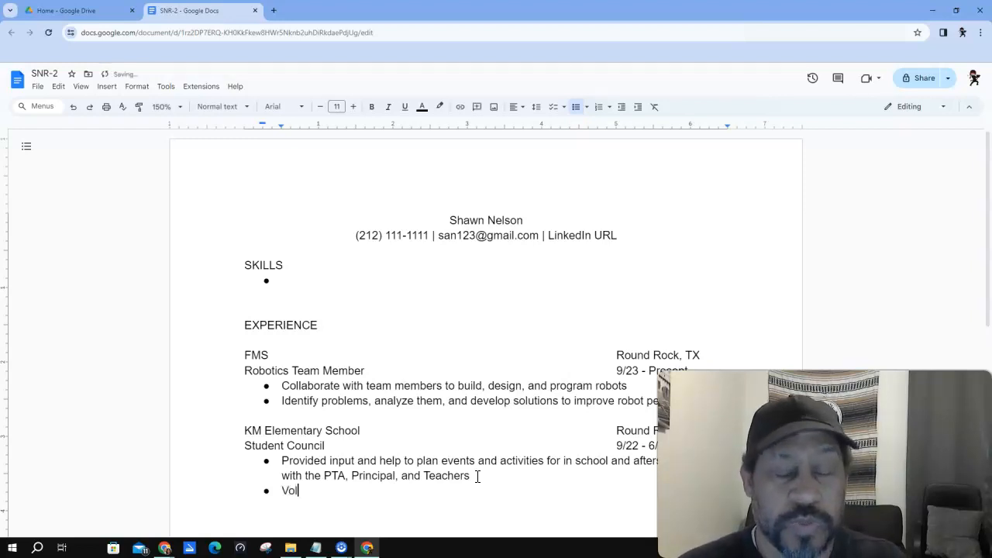
{"action": "type", "text": "unteered"}
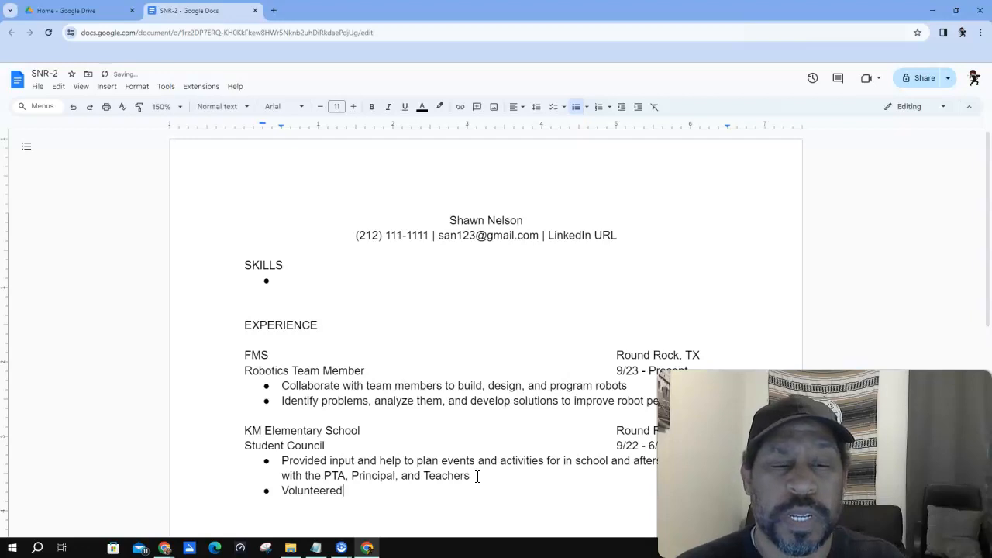
{"action": "type", "text": " at events he"}
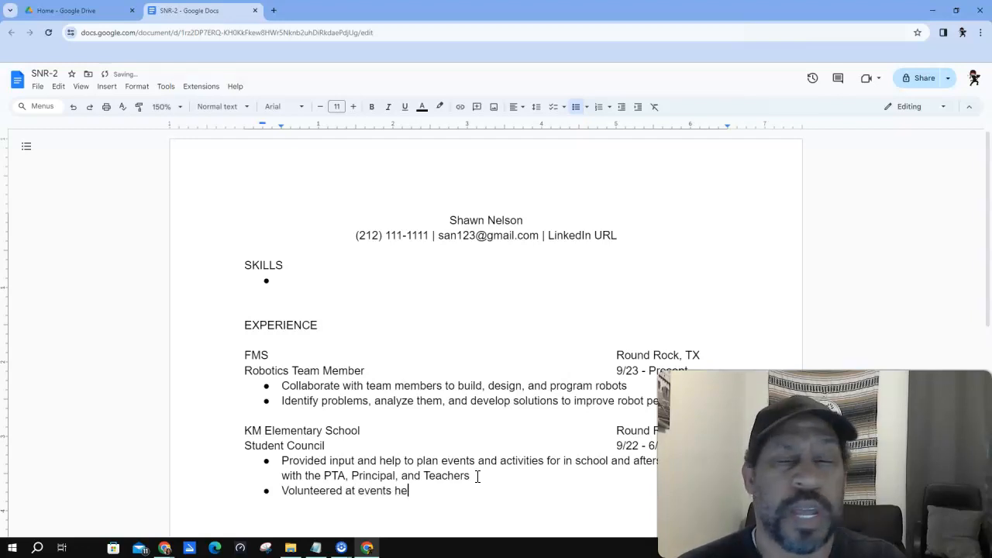
{"action": "type", "text": "lping to sen"}
- Finish the events bullet and add 'Raised and lowered the U.S.A. and state flags', ending the list
{"action": "key", "text": "BackSpace"}
{"action": "key", "text": "BackSpace"}
{"action": "key", "text": "BackSpace"}
{"action": "type", "text": "ensure"}
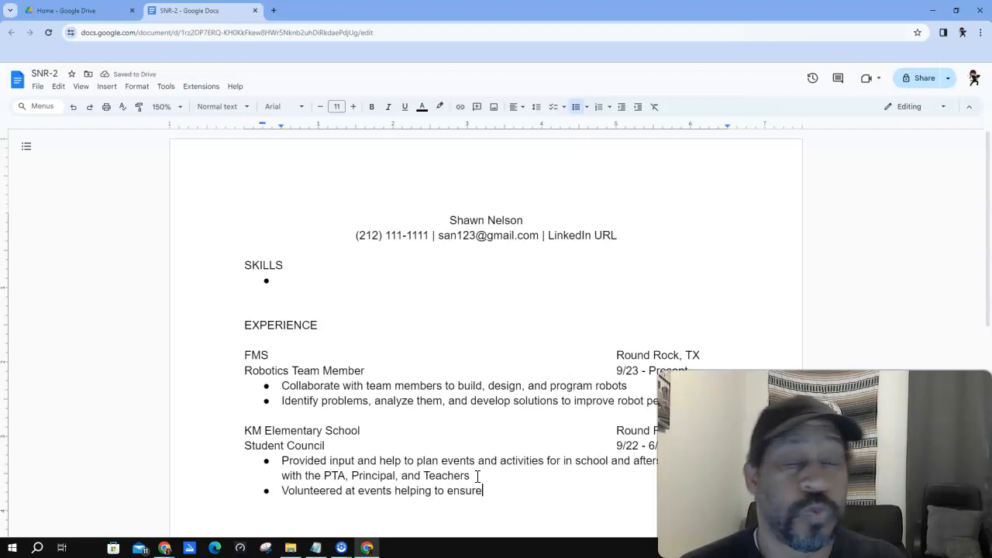
{"action": "type", "text": " studen"}
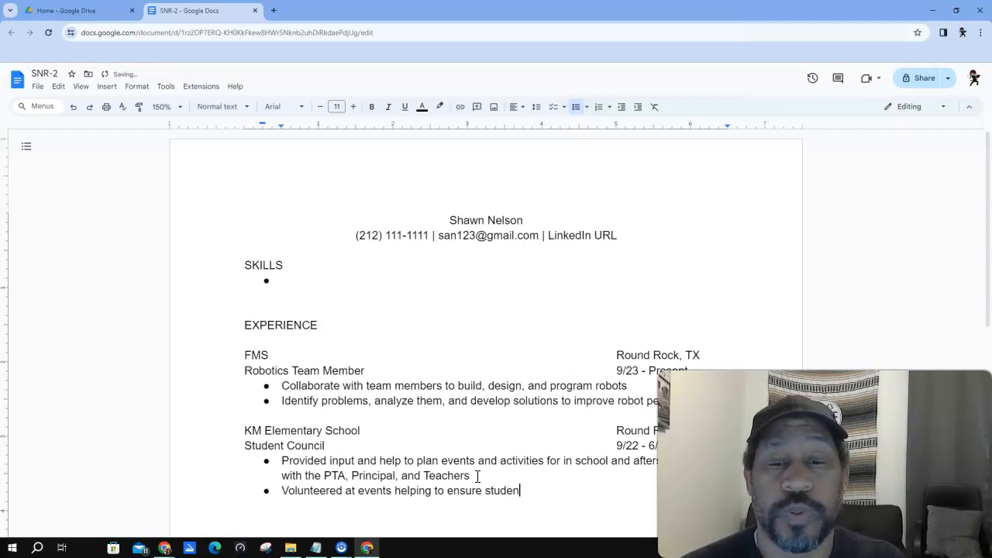
{"action": "type", "text": "ts and parents "}
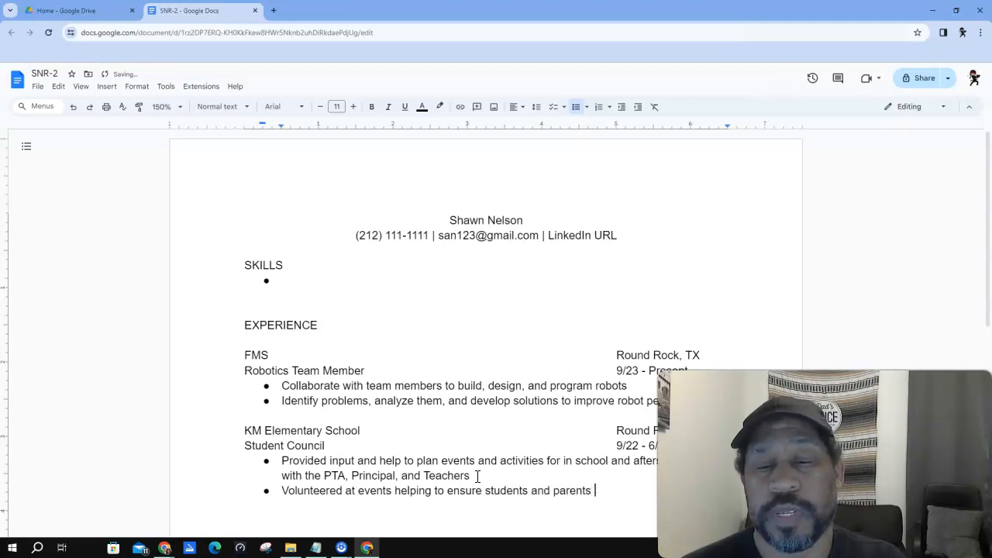
{"action": "type", "text": "enjoy them"}
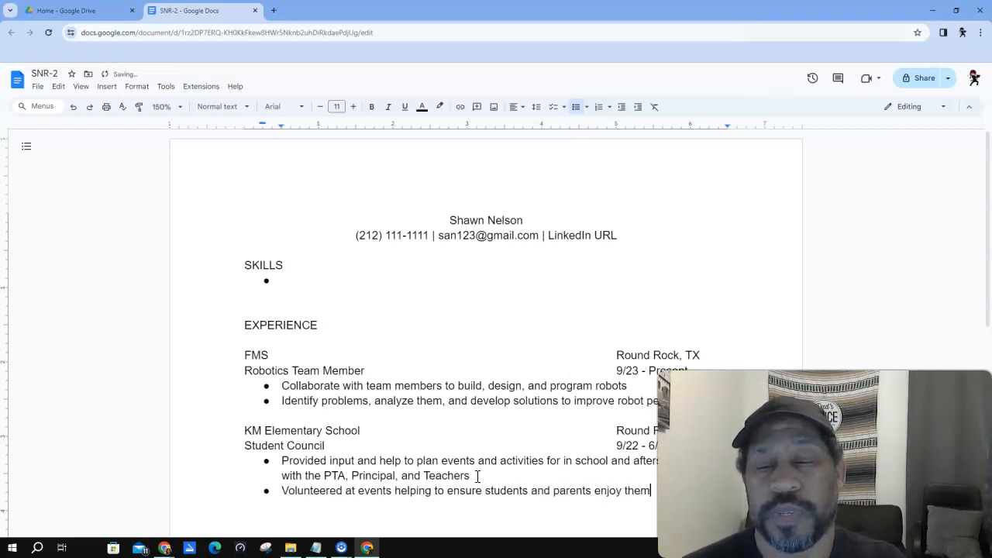
{"action": "type", "text": "se"}
{"action": "key", "text": "Return"}
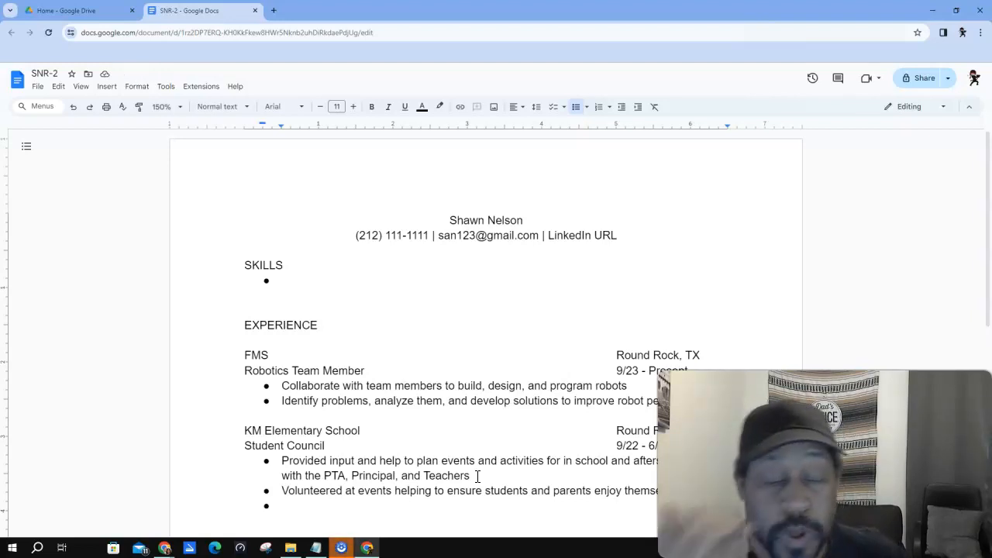
{"action": "type", "text": "Rais"}
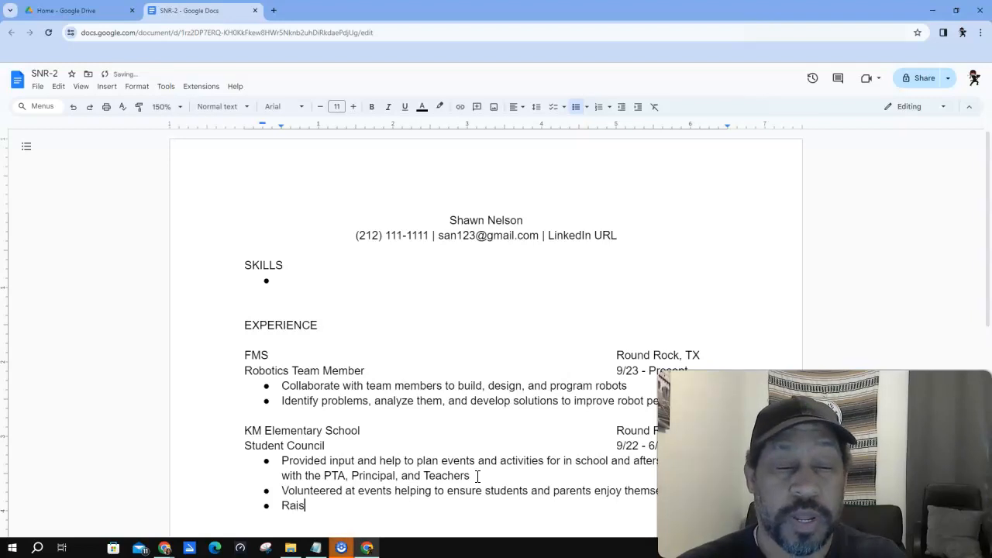
{"action": "type", "text": "ed and lowered the U"}
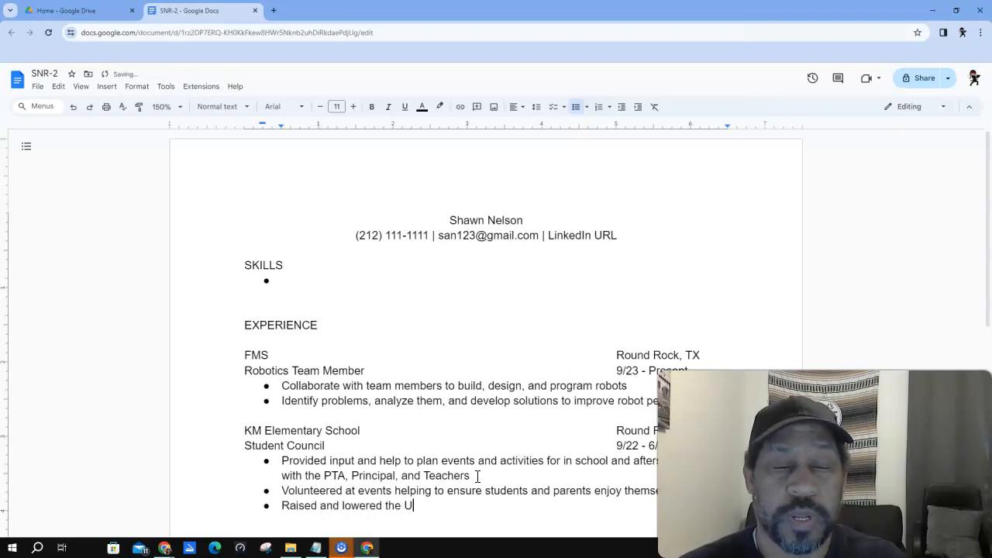
{"action": "type", "text": ".S.A. and"}
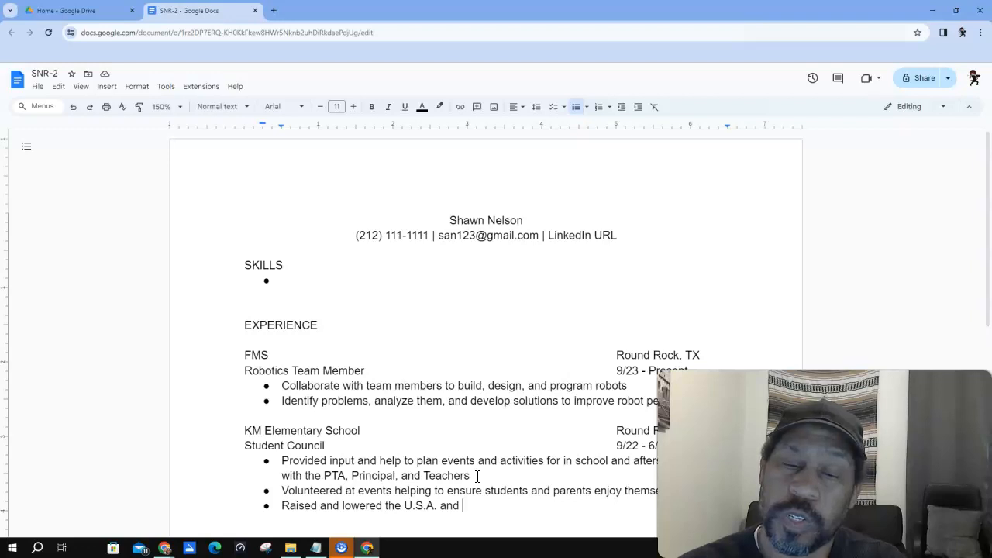
{"action": "type", "text": "sta"}
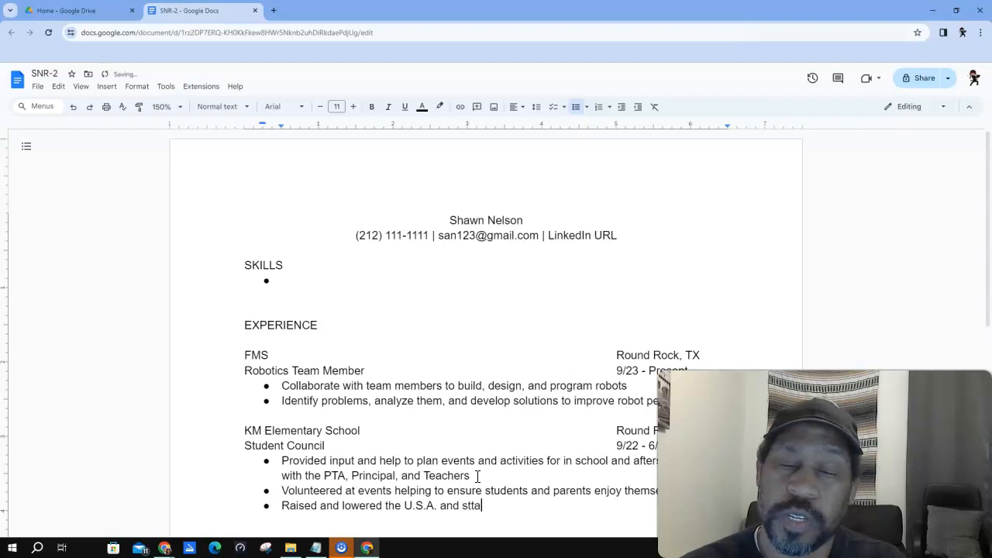
{"action": "type", "text": "te fla"}
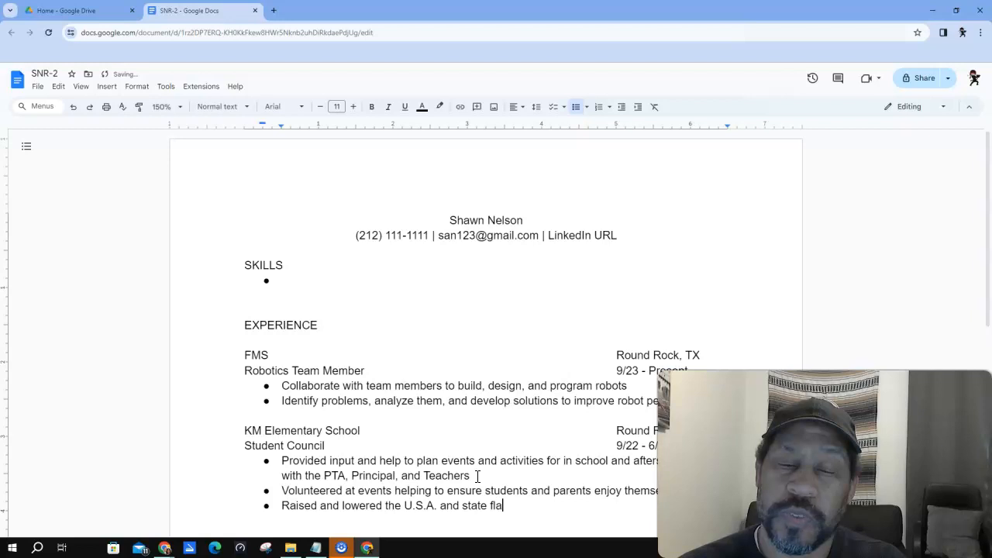
{"action": "type", "text": "gs"}
{"action": "key", "text": "Return"}
{"action": "key", "text": "Return"}
{"action": "scroll", "coordinate": [478, 475], "scroll_direction": "down", "scroll_amount": 1}
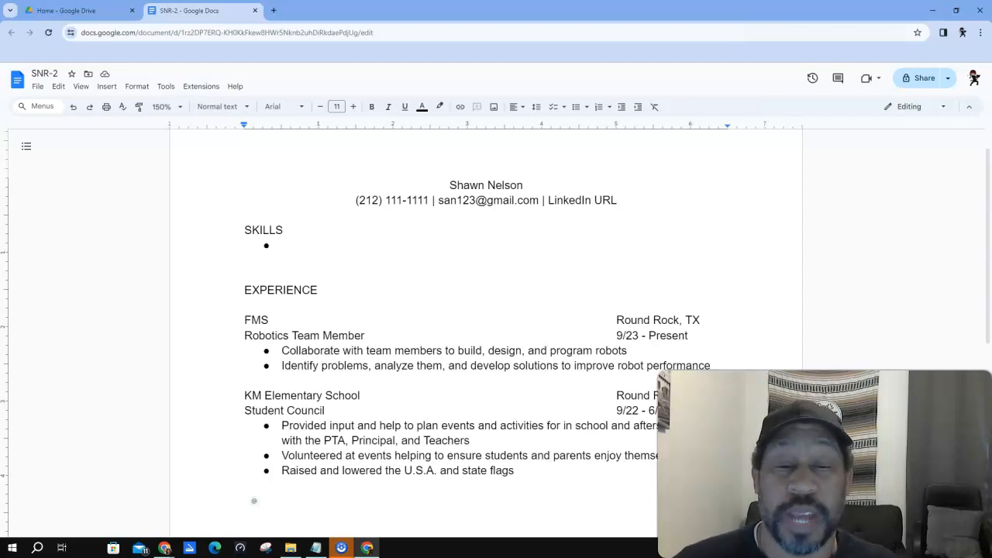
- Copy the KM Elementary School / Student Council lines and paste them below the bullets
{"action": "left_click_drag", "start_coordinate": [244, 395], "coordinate": [655, 411]}
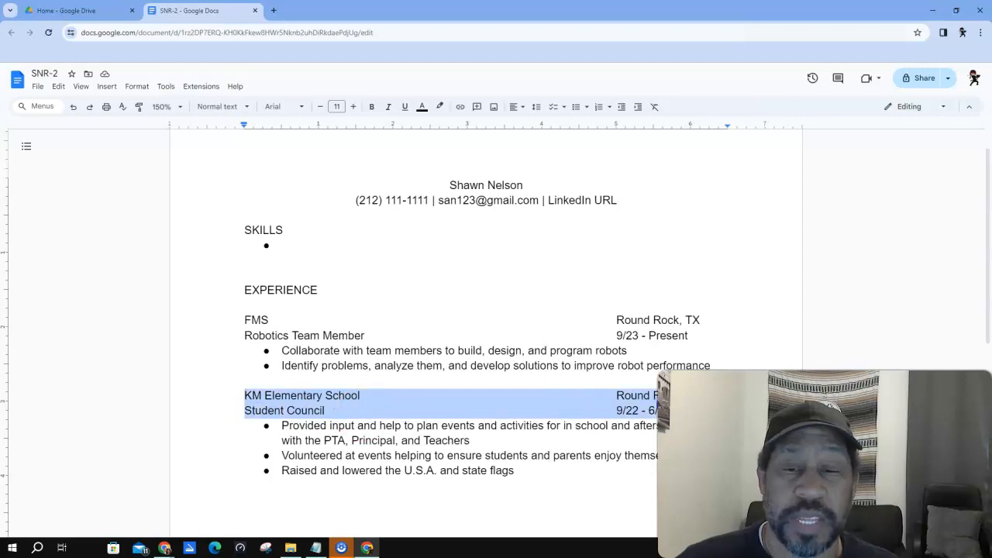
{"action": "right_click", "coordinate": [506, 394]}
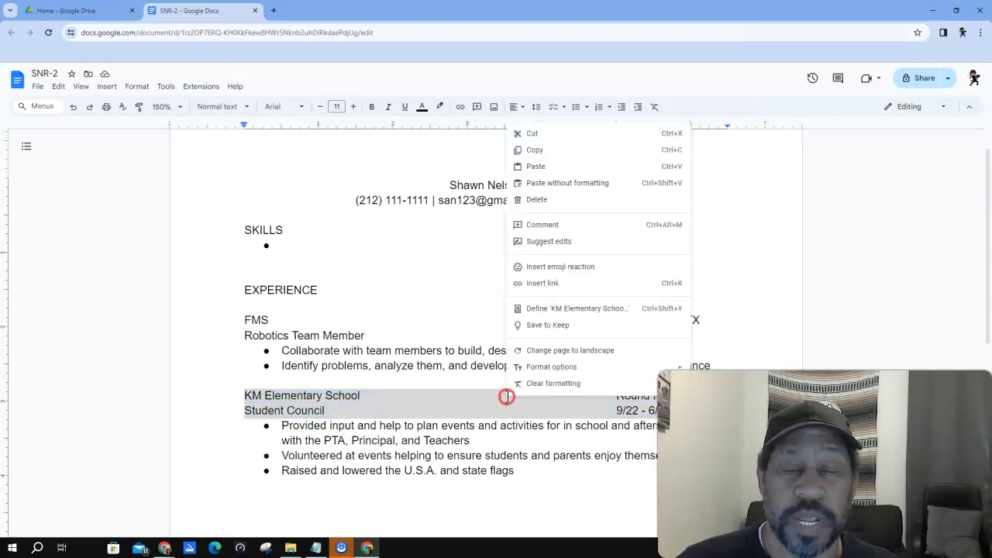
{"action": "left_click", "coordinate": [535, 150]}
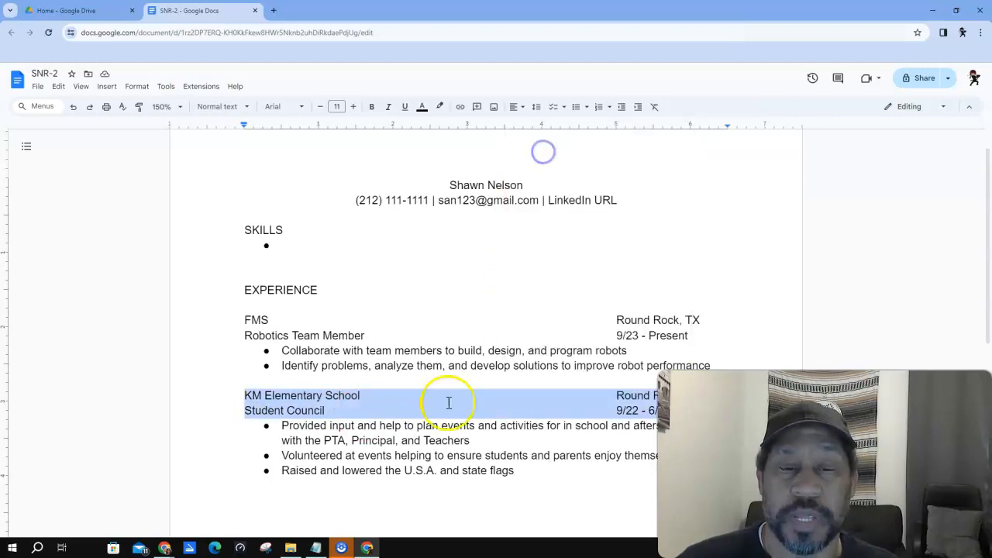
{"action": "left_click", "coordinate": [247, 499]}
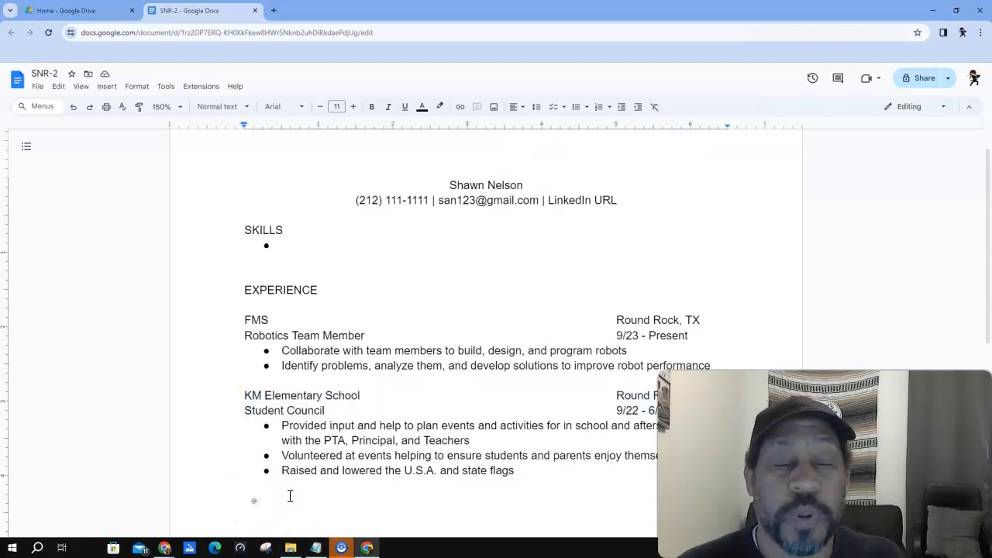
{"action": "key", "text": "ctrl+v"}
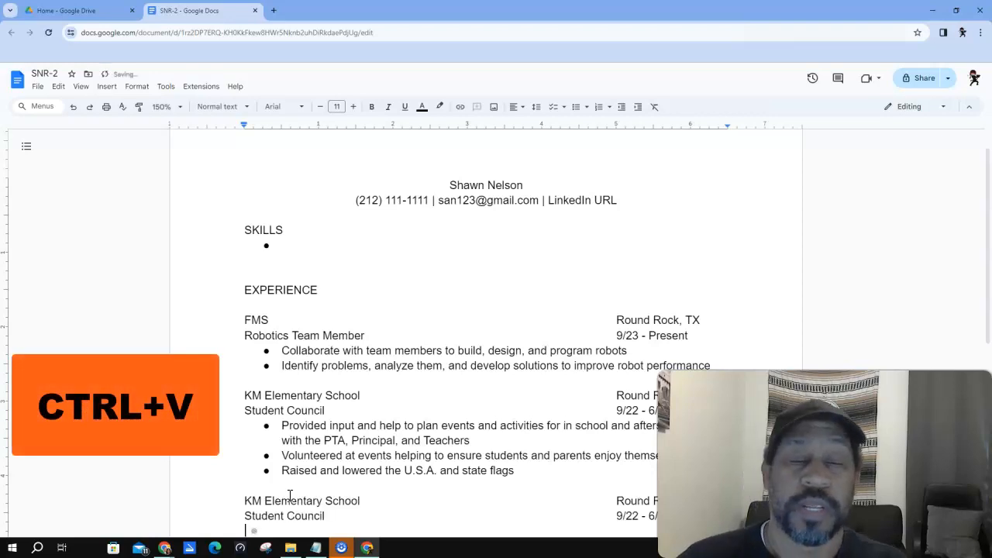
{"action": "scroll", "coordinate": [248, 261], "scroll_direction": "down", "scroll_amount": 4}
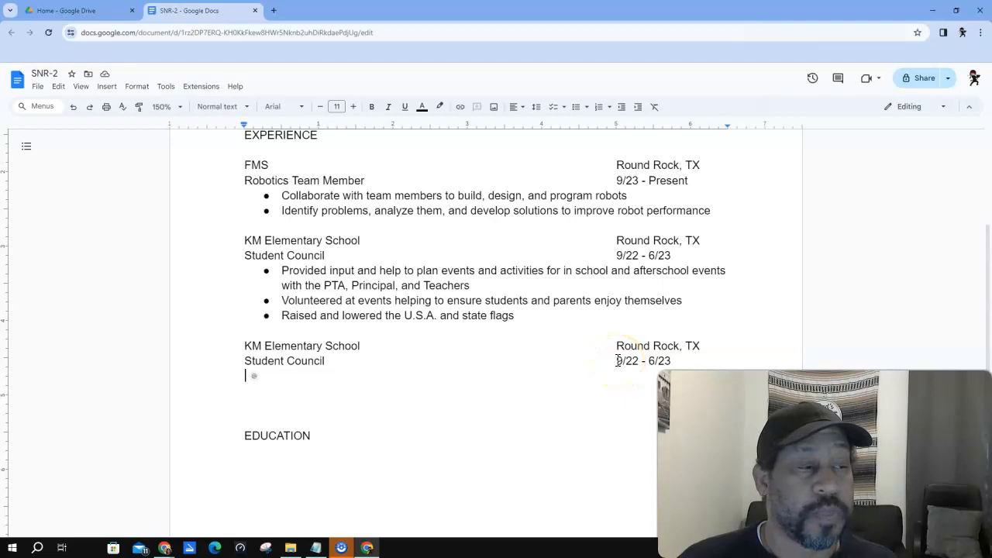
- Rename the copied Student Council title to Choir Member and realign its date with a tab
{"action": "left_click", "coordinate": [245, 359]}
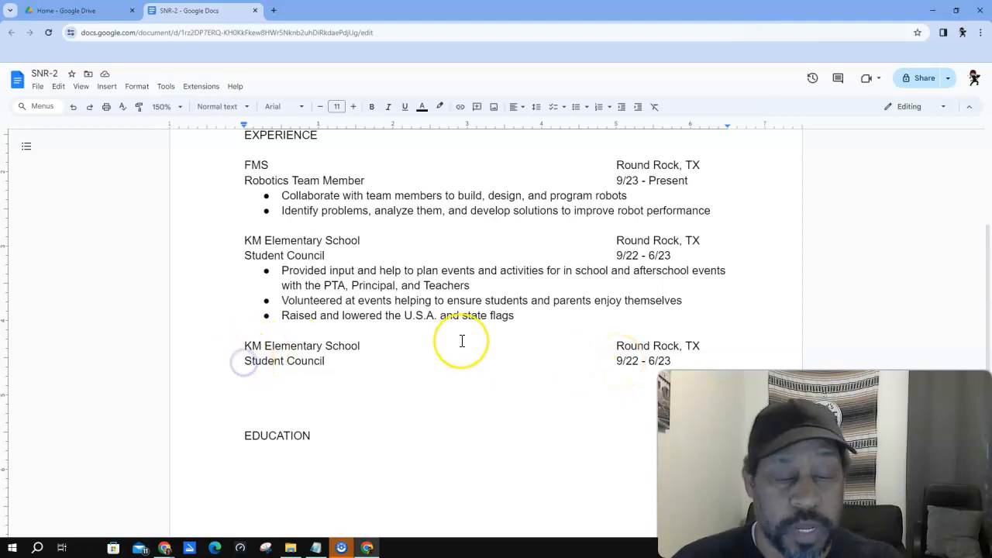
{"action": "type", "text": "ch"}
{"action": "key", "text": "BackSpace"}
{"action": "key", "text": "BackSpace"}
{"action": "type", "text": "Choir Member"}
{"action": "key", "text": "Delete"}
{"action": "key", "text": "Delete"}
{"action": "key", "text": "Delete"}
{"action": "key", "text": "Delete"}
{"action": "key", "text": "Delete"}
{"action": "key", "text": "Delete"}
{"action": "key", "text": "Delete"}
{"action": "key", "text": "Delete"}
{"action": "key", "text": "Delete"}
{"action": "key", "text": "Delete"}
{"action": "key", "text": "Delete"}
{"action": "key", "text": "Delete"}
{"action": "key", "text": "Delete"}
{"action": "key", "text": "Delete"}
{"action": "key", "text": "Delete"}
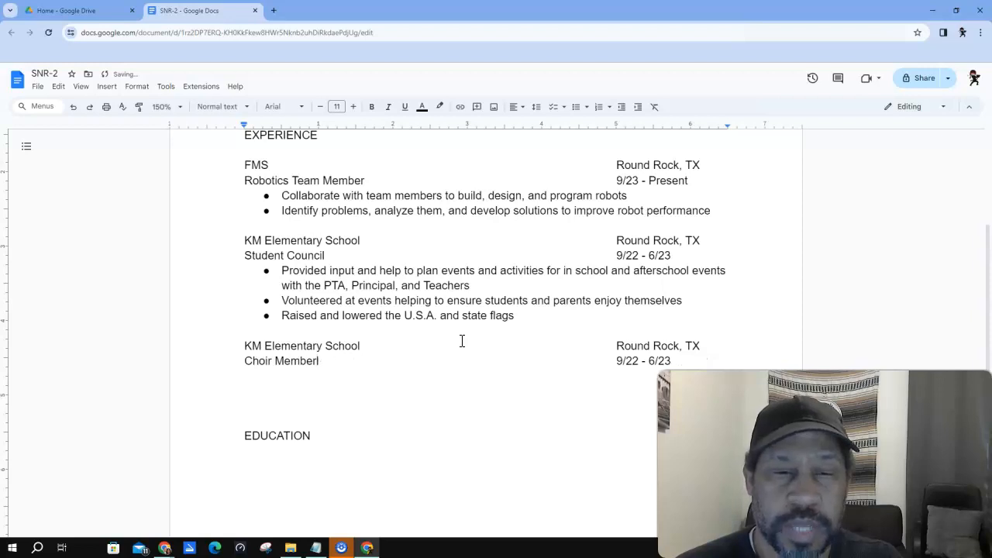
{"action": "key", "text": "Delete"}
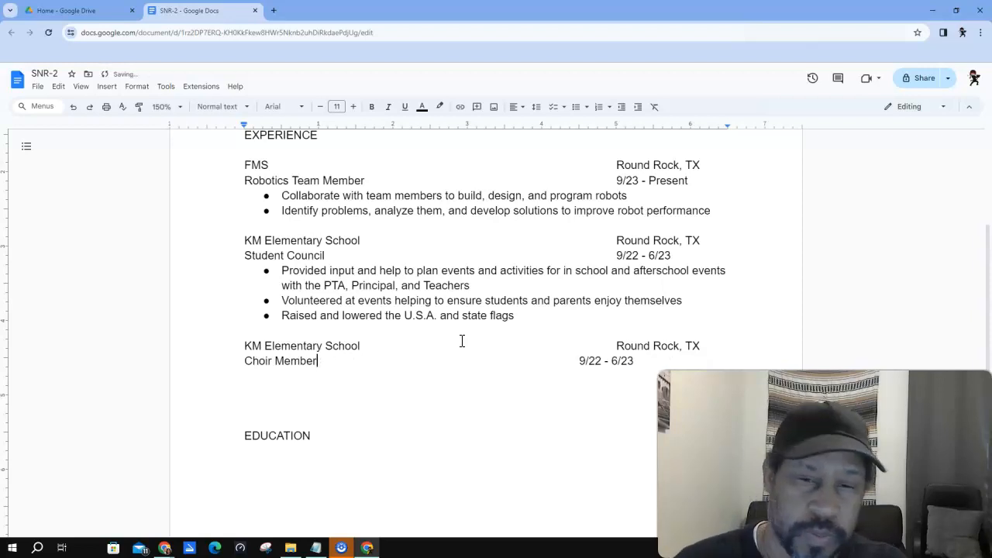
{"action": "key", "text": "Tab"}
- Change the start date to 9/21 and start a bullet on the empty line below
{"action": "left_click", "coordinate": [634, 361]}
{"action": "key", "text": "BackSpace"}
{"action": "type", "text": "1"}
{"action": "left_click", "coordinate": [267, 378]}
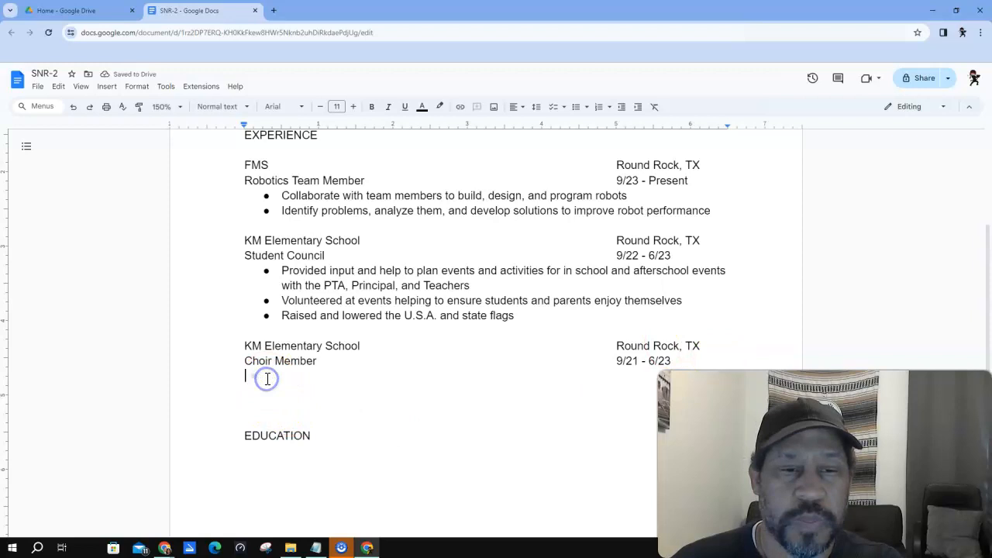
{"action": "left_click", "coordinate": [576, 109]}
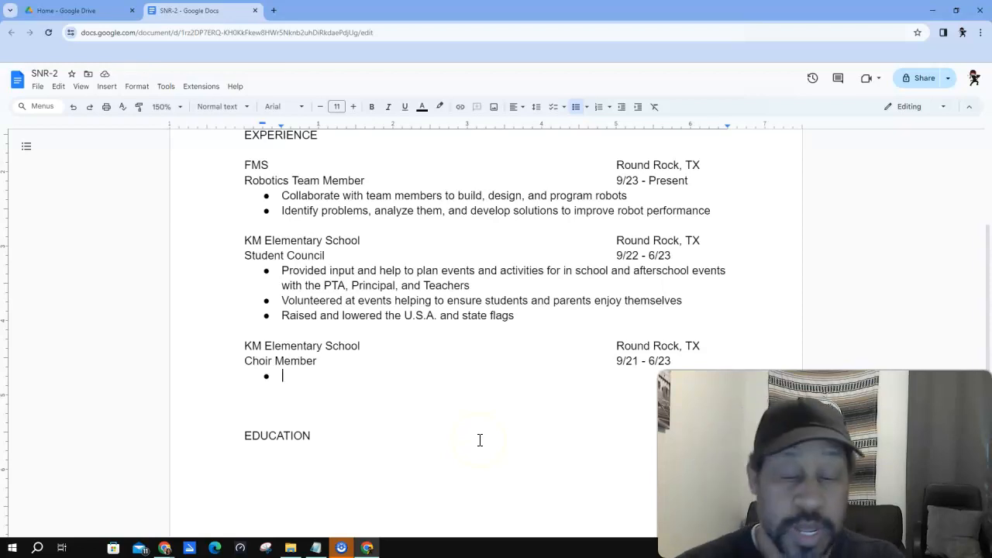
- Write the first bullet 'Practice and learned 2 new songs a week'
{"action": "type", "text": "Practice and la"}
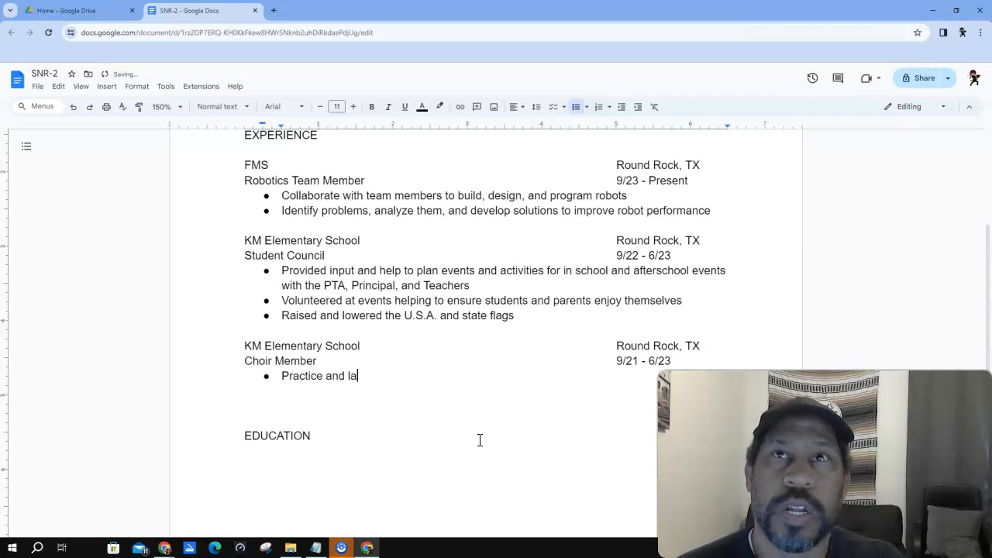
{"action": "key", "text": "BackSpace"}
{"action": "type", "text": "earned two"}
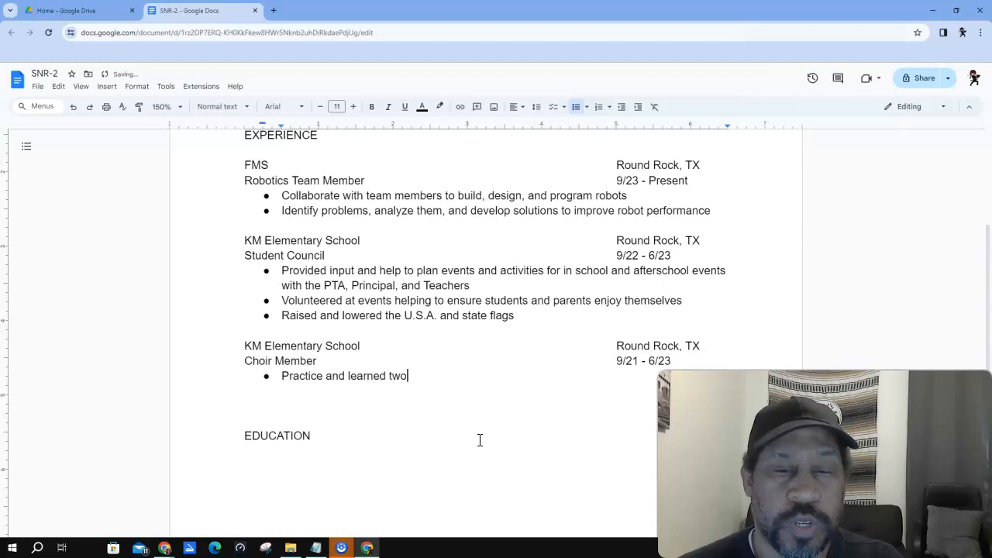
{"action": "type", "text": " new songs a week"}
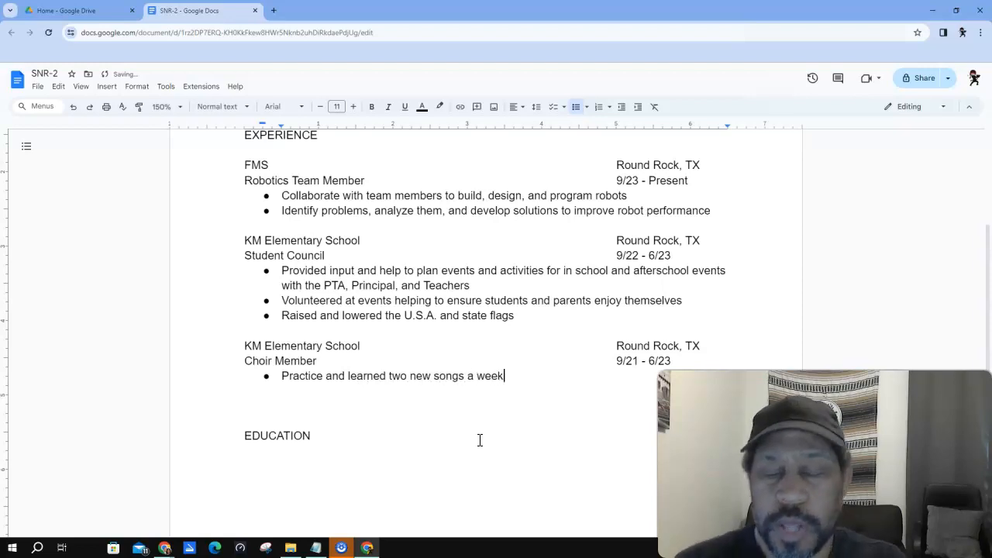
{"action": "key", "text": "Left"}
{"action": "key", "text": "Left"}
{"action": "key", "text": "Left"}
{"action": "key", "text": "Left"}
{"action": "key", "text": "Left"}
{"action": "key", "text": "Left"}
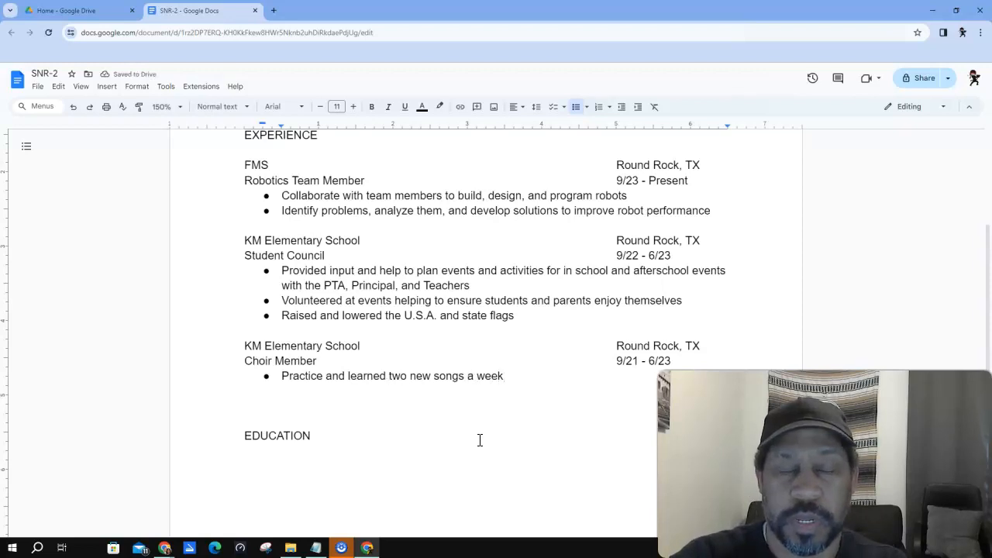
{"action": "key", "text": "BackSpace"}
{"action": "key", "text": "Delete"}
{"action": "key", "text": "Delete"}
{"action": "type", "text": "2"}
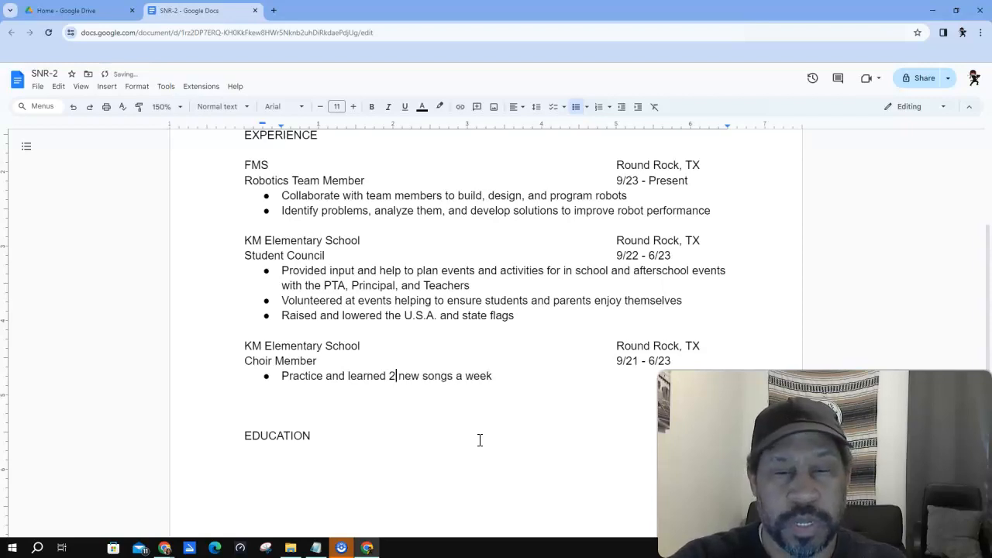
{"action": "key", "text": "End"}
{"action": "key", "text": "Return"}
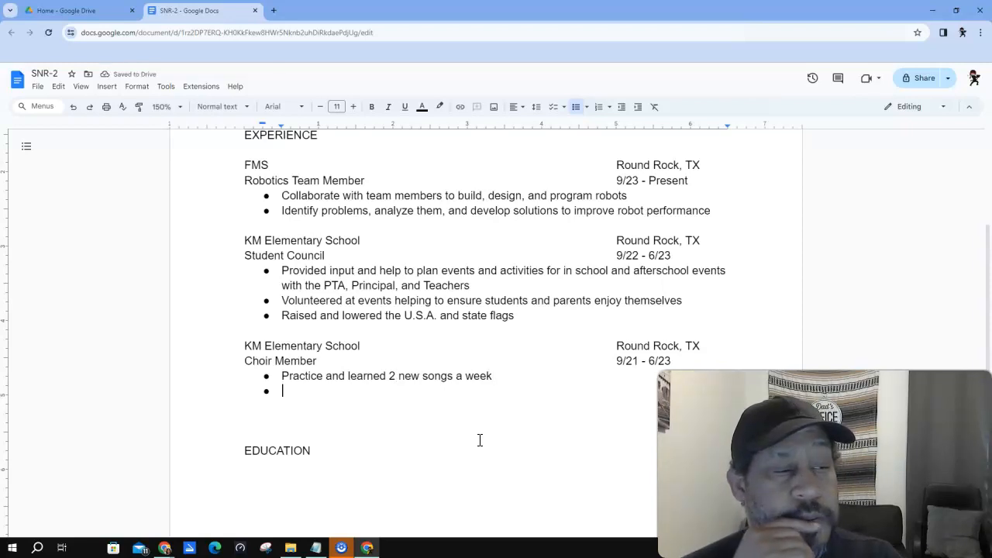
- Add bullets 'Participated in choir events during school and after school' and 'Write song lyrics and play the piano by ear with no formal training'
{"action": "type", "text": "Par"}
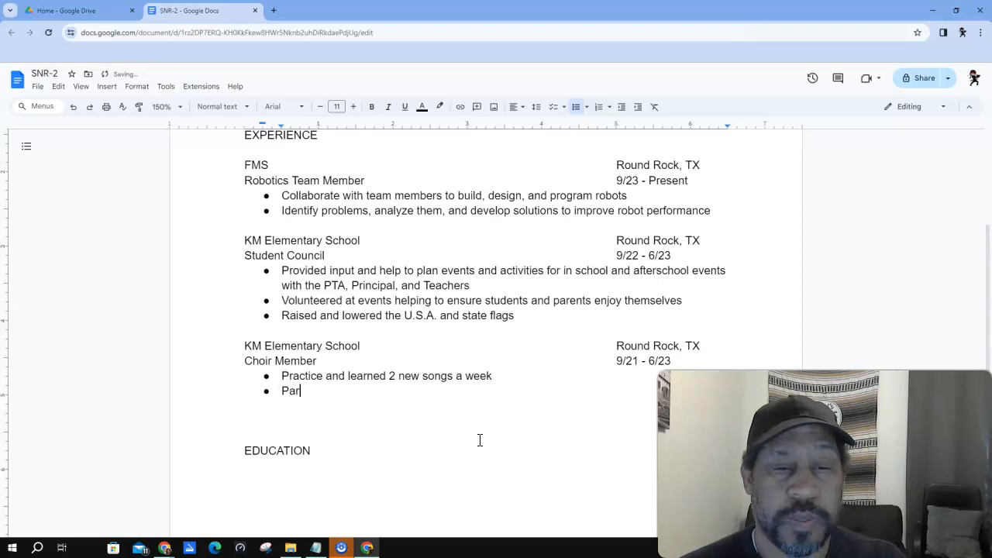
{"action": "type", "text": "ticipat"}
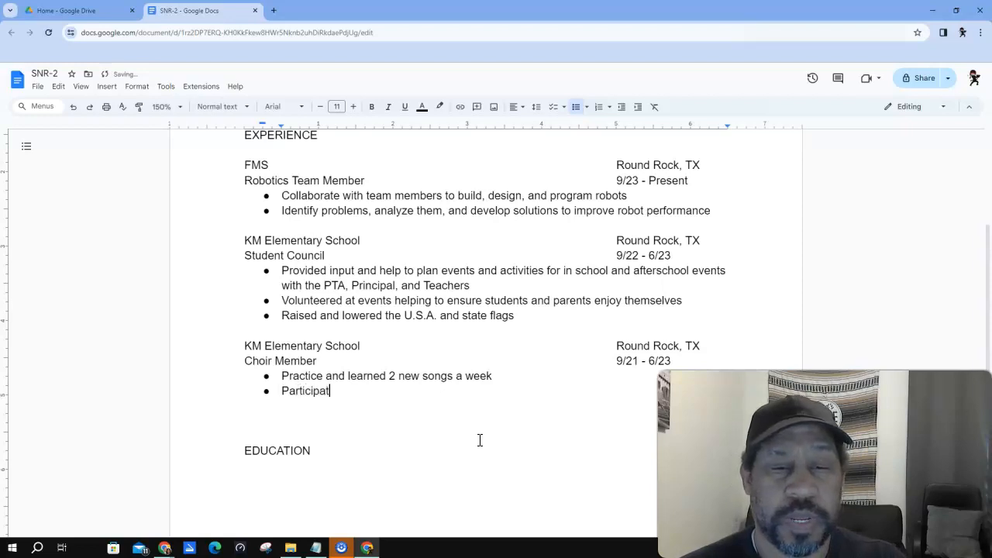
{"action": "type", "text": "ed in cho"}
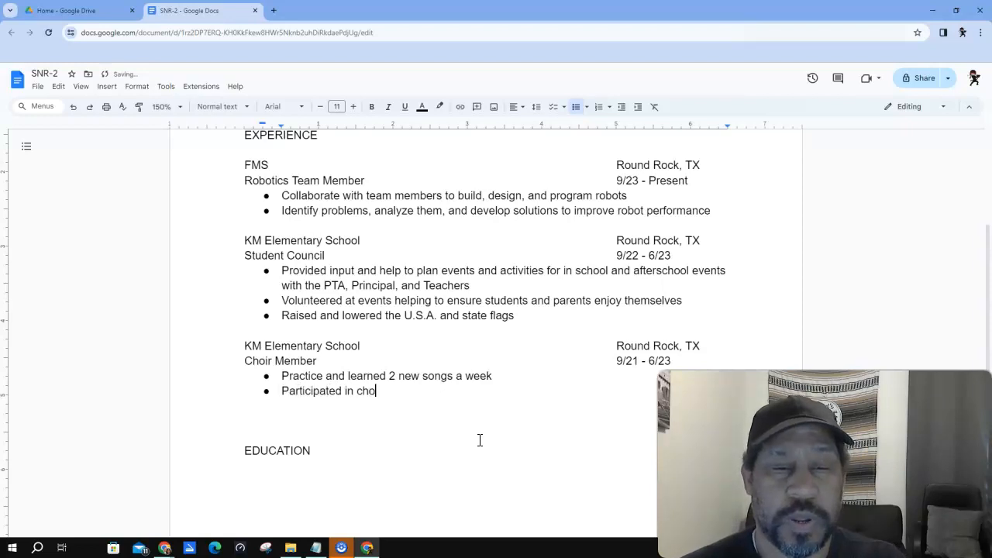
{"action": "type", "text": "ir events "}
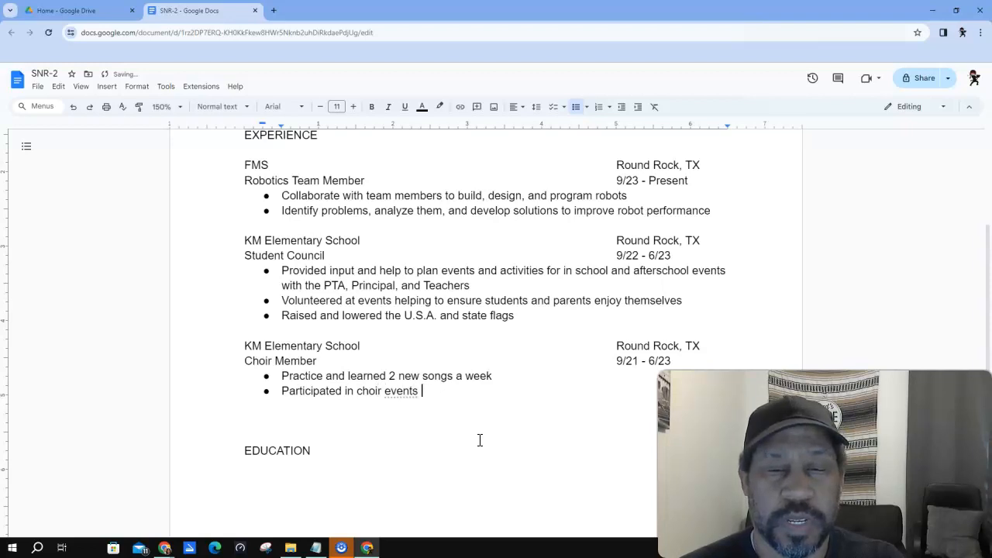
{"action": "type", "text": "during sch"}
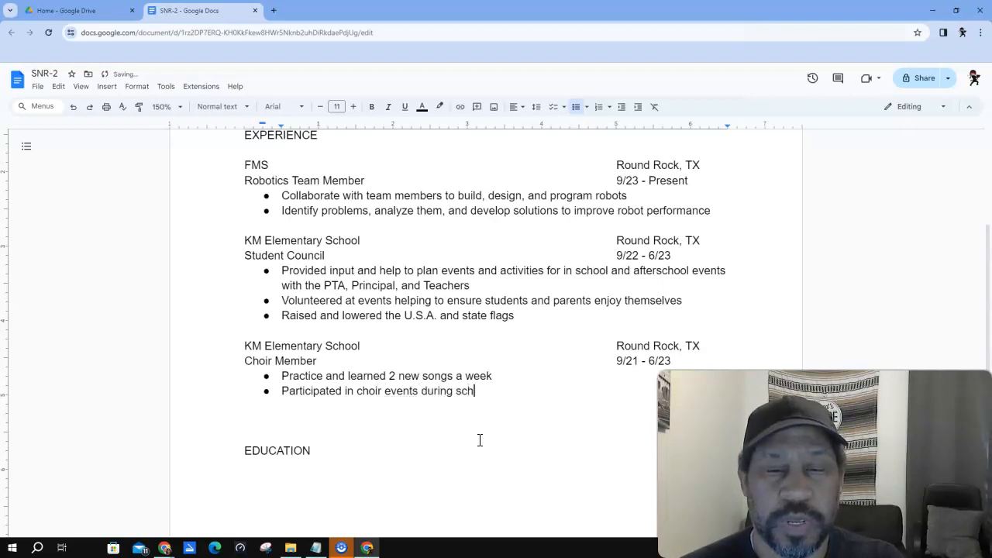
{"action": "type", "text": "ool and af"}
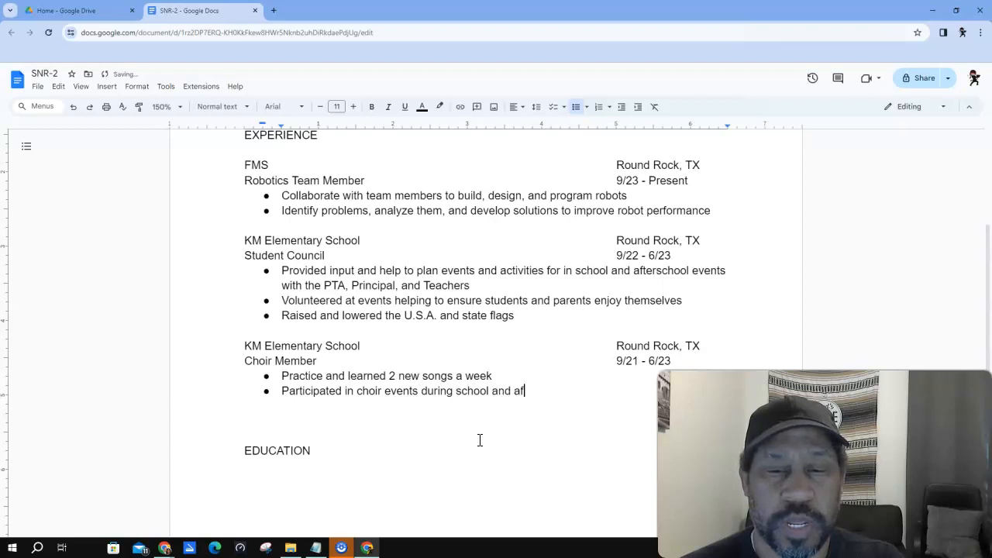
{"action": "type", "text": "ter school"}
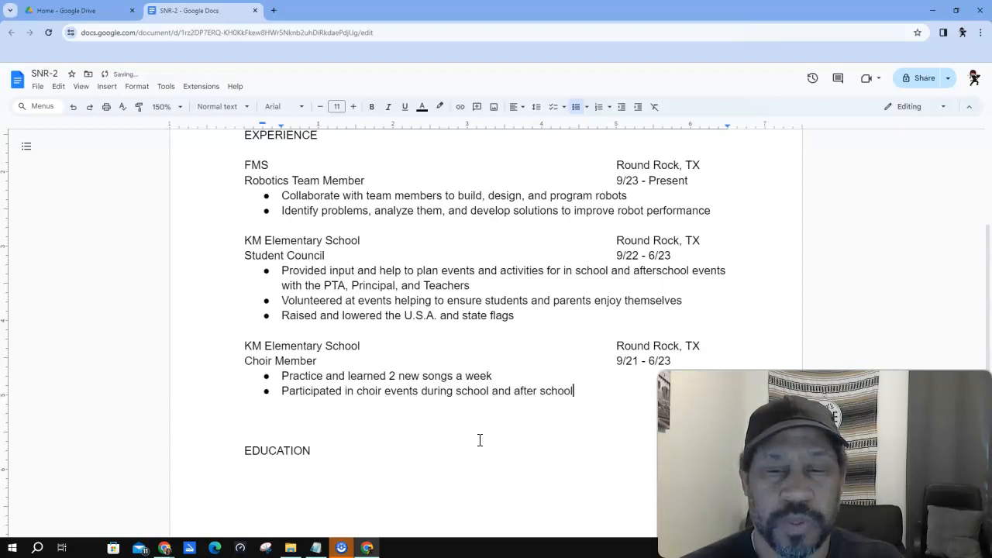
{"action": "key", "text": "Left"}
{"action": "key", "text": "Left"}
{"action": "key", "text": "Left"}
{"action": "key", "text": "Left"}
{"action": "key", "text": "Left"}
{"action": "key", "text": "Left"}
{"action": "key", "text": "Left"}
{"action": "key", "text": "Left"}
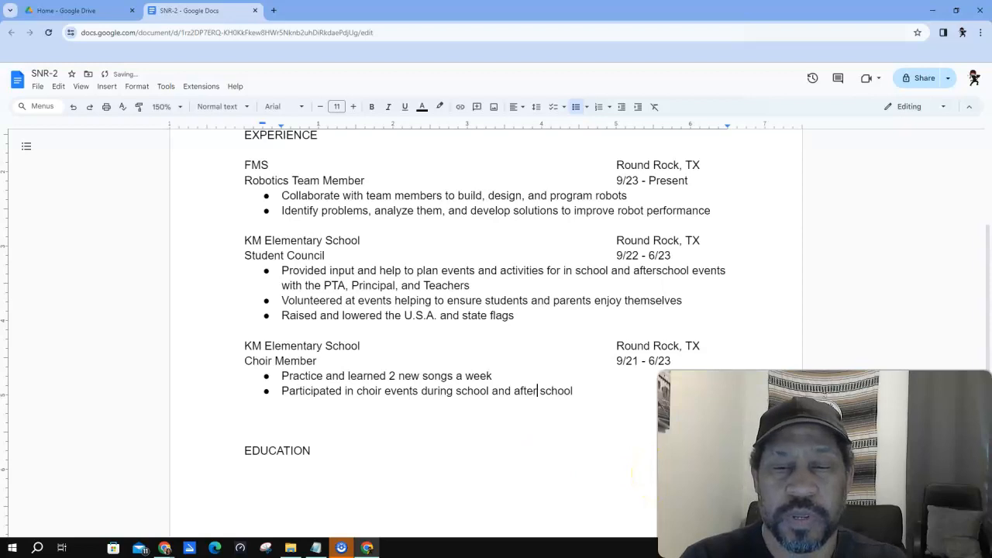
{"action": "key", "text": "End"}
{"action": "key", "text": "Return"}
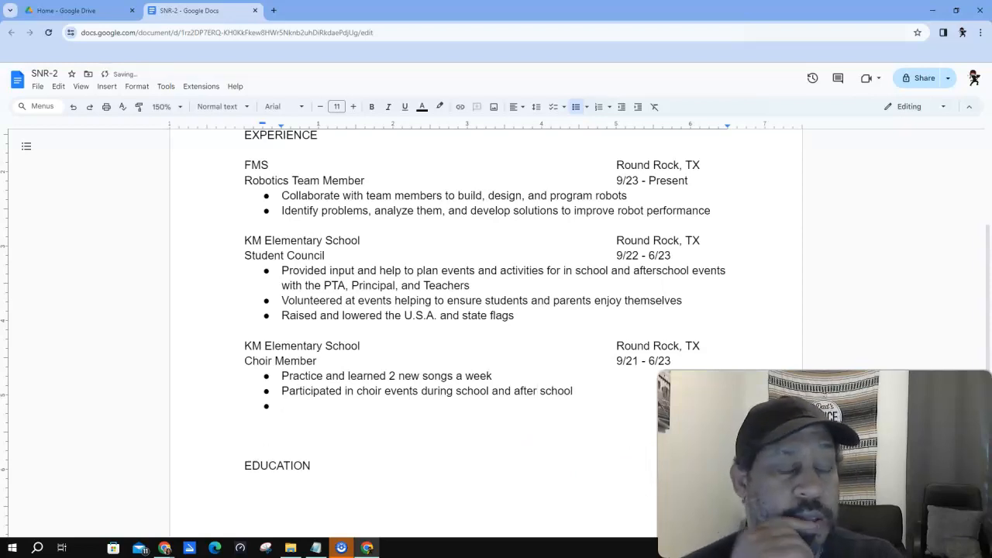
{"action": "type", "text": "Write s"}
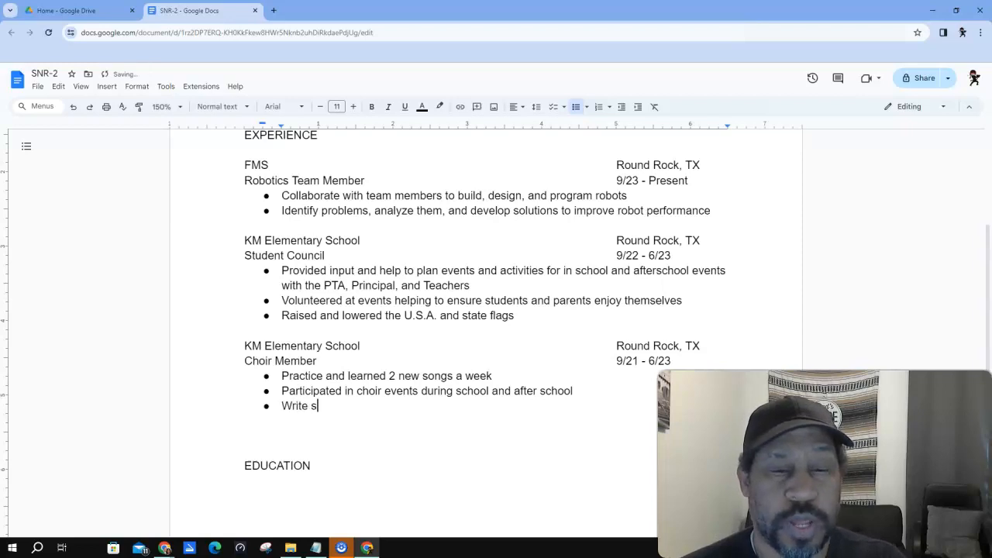
{"action": "type", "text": "ong lyric"}
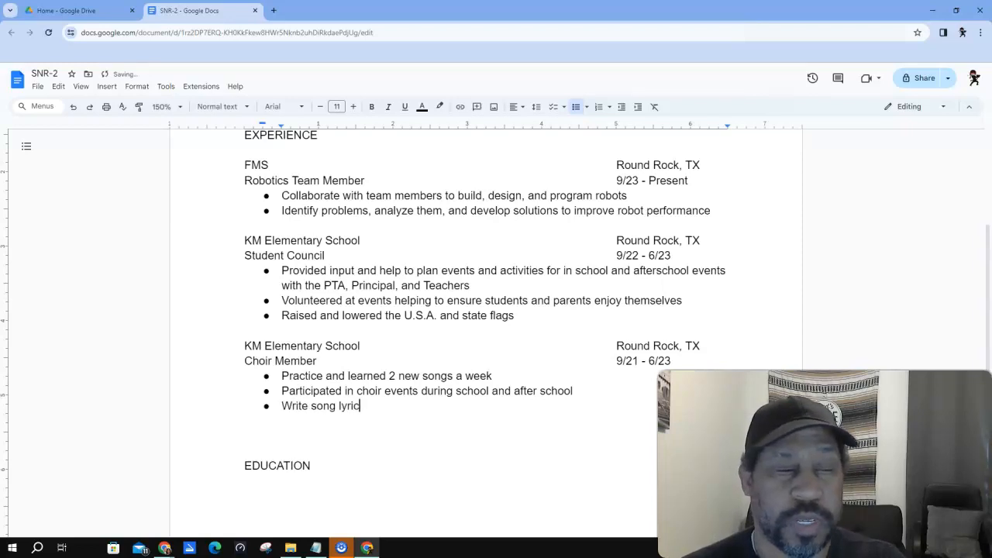
{"action": "type", "text": "s and play the pa"}
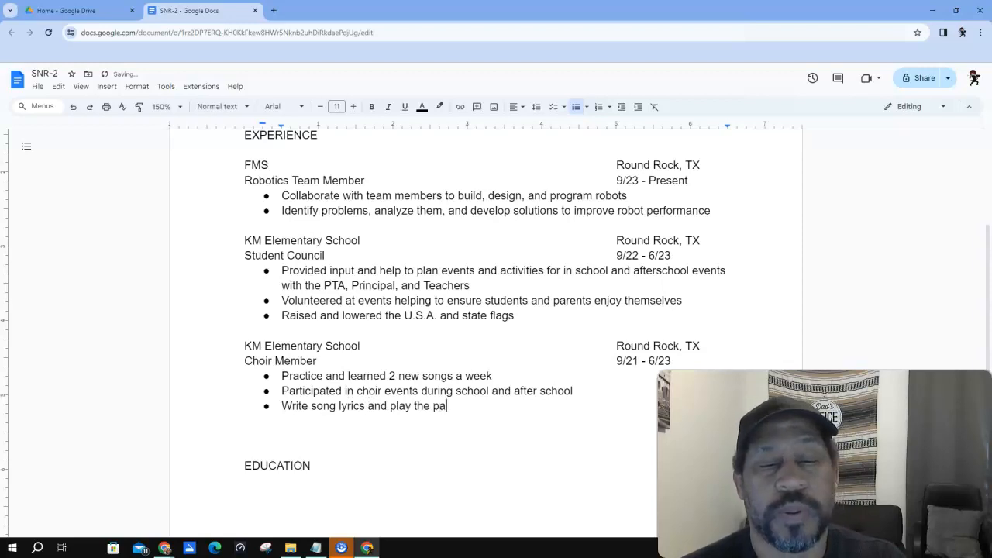
{"action": "key", "text": "BackSpace"}
{"action": "type", "text": "ia"}
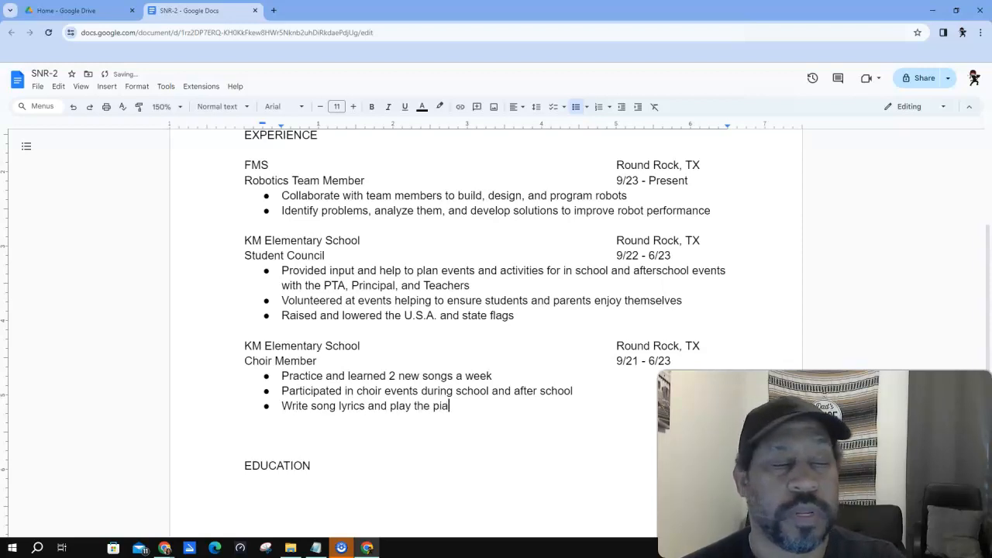
{"action": "type", "text": "no by e"}
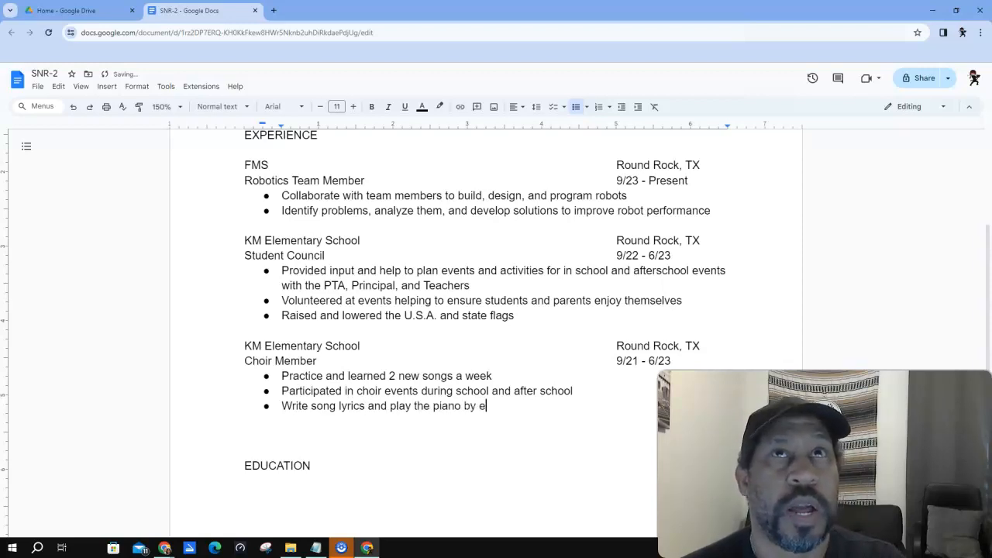
{"action": "type", "text": "ar with no "}
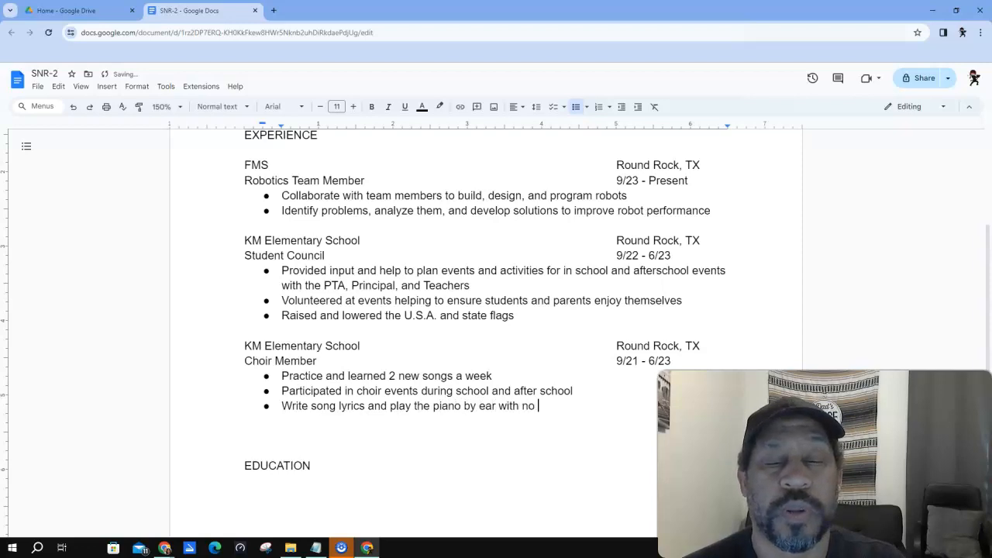
{"action": "type", "text": "formal training"}
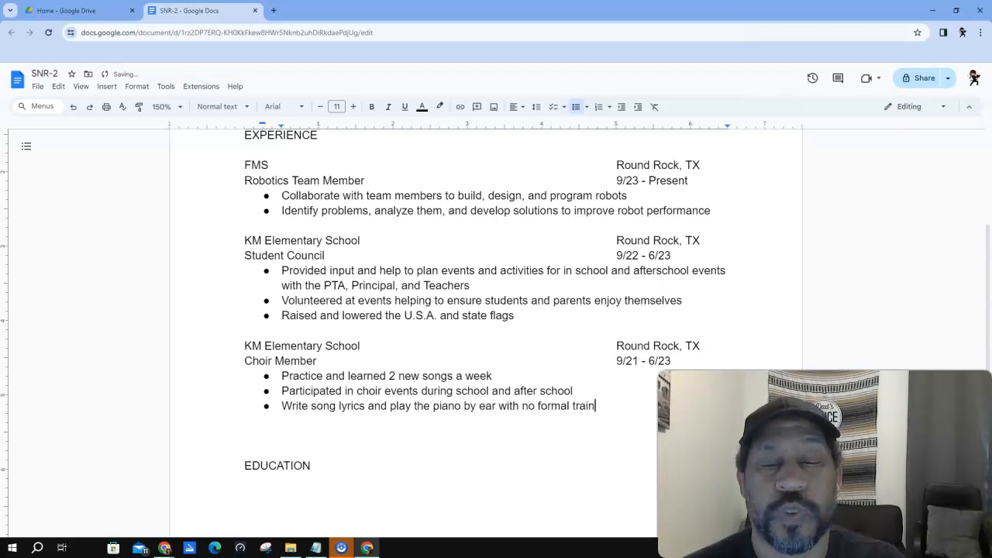
{"action": "key", "text": "Delete"}
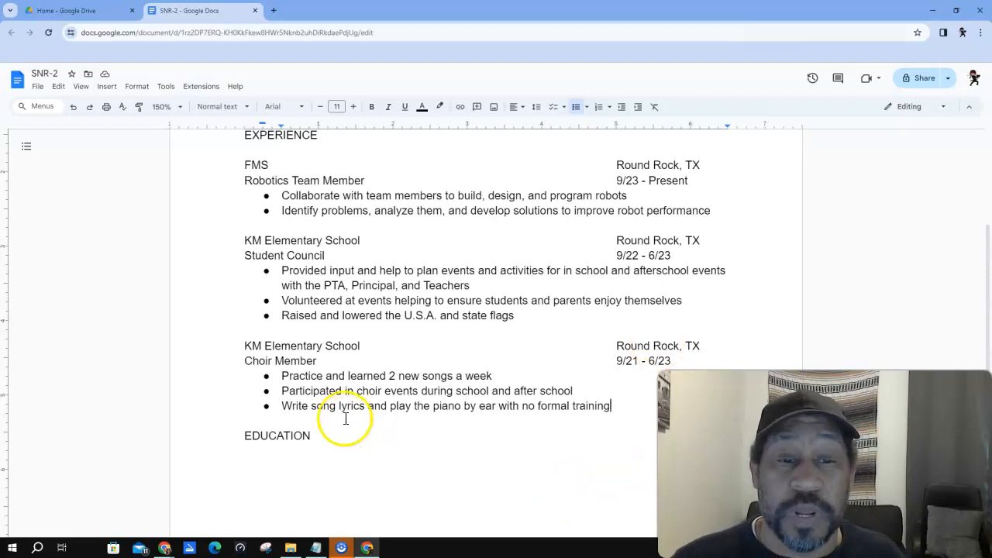
{"action": "left_click", "coordinate": [320, 439]}
- Under EDUCATION, type FMS School and KM Elementary School with its 9/21 date tabbed right
{"action": "key", "text": "Return"}
{"action": "key", "text": "Return"}
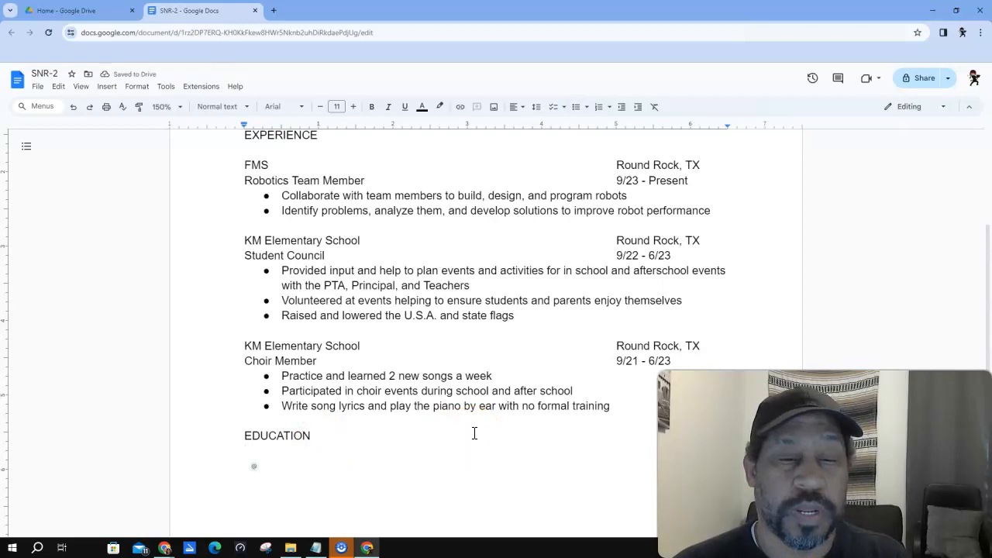
{"action": "type", "text": "D"}
{"action": "key", "text": "BackSpace"}
{"action": "type", "text": "DN"}
{"action": "key", "text": "BackSpace"}
{"action": "key", "text": "BackSpace"}
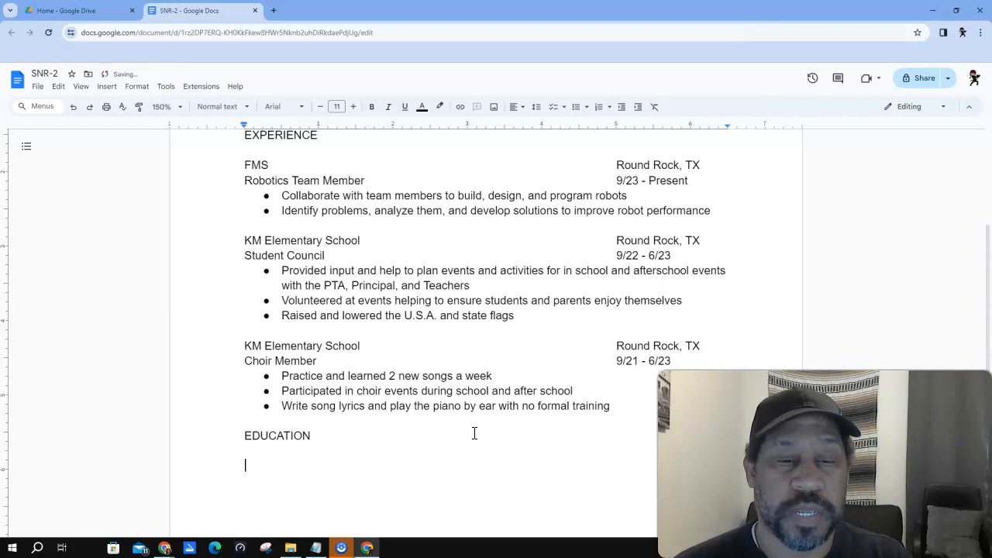
{"action": "type", "text": "FMS"}
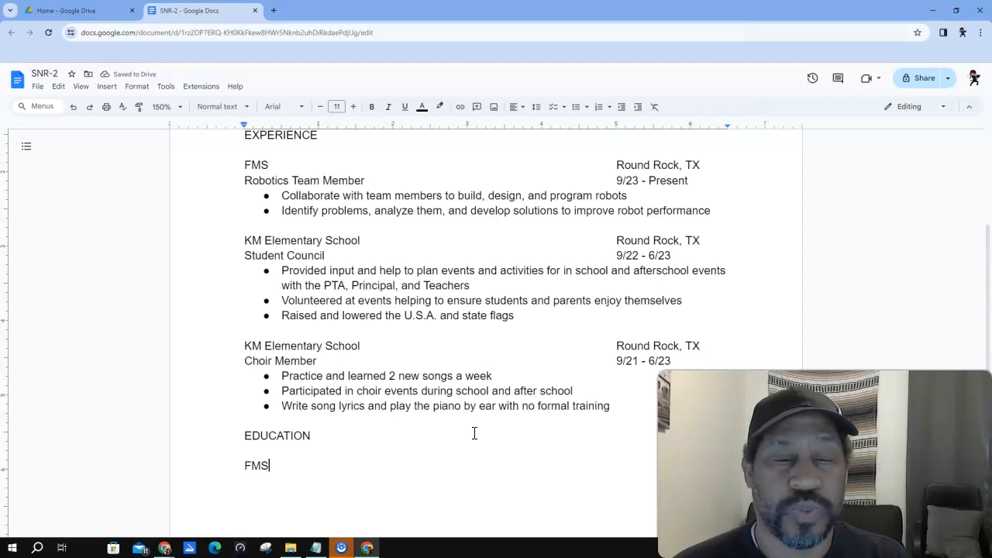
{"action": "type", "text": " School"}
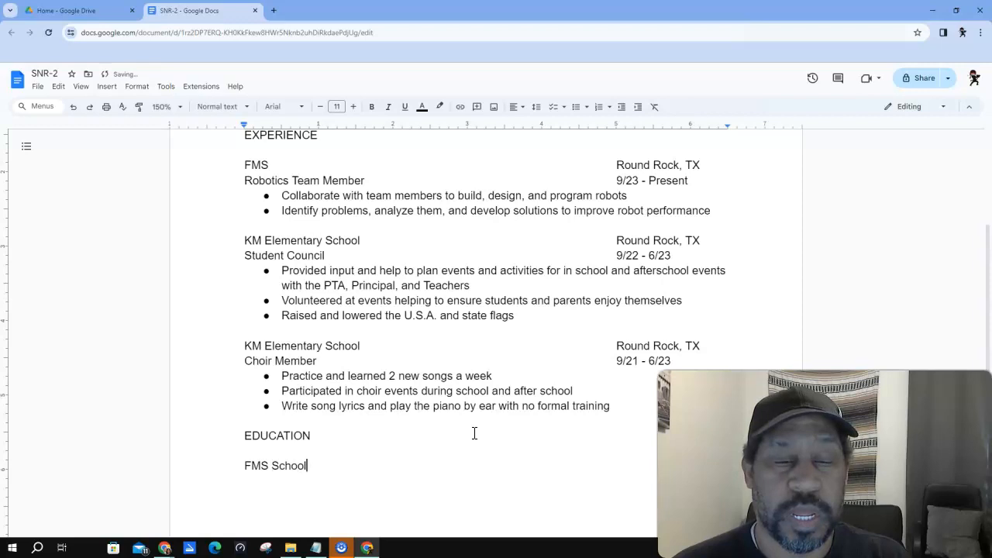
{"action": "key", "text": "Return"}
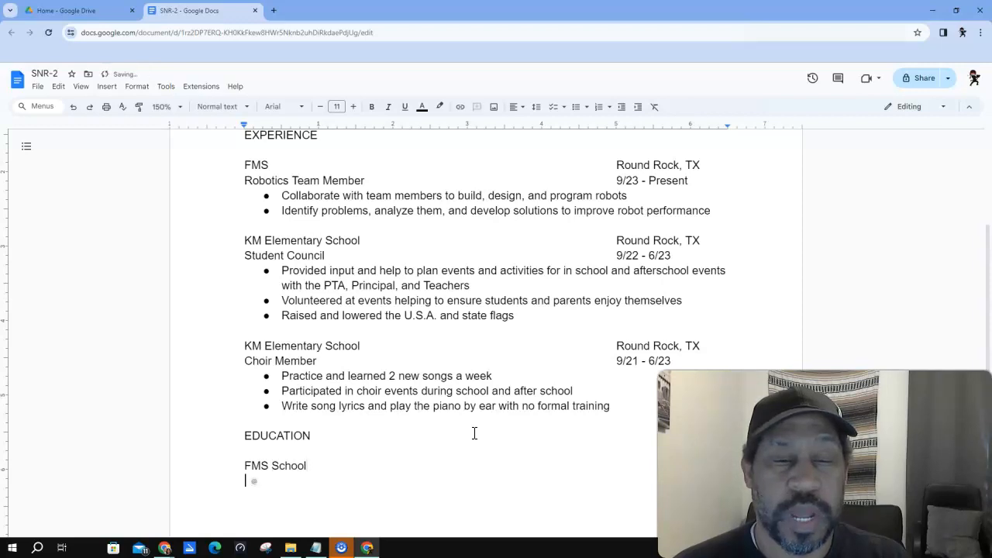
{"action": "type", "text": "KM E"}
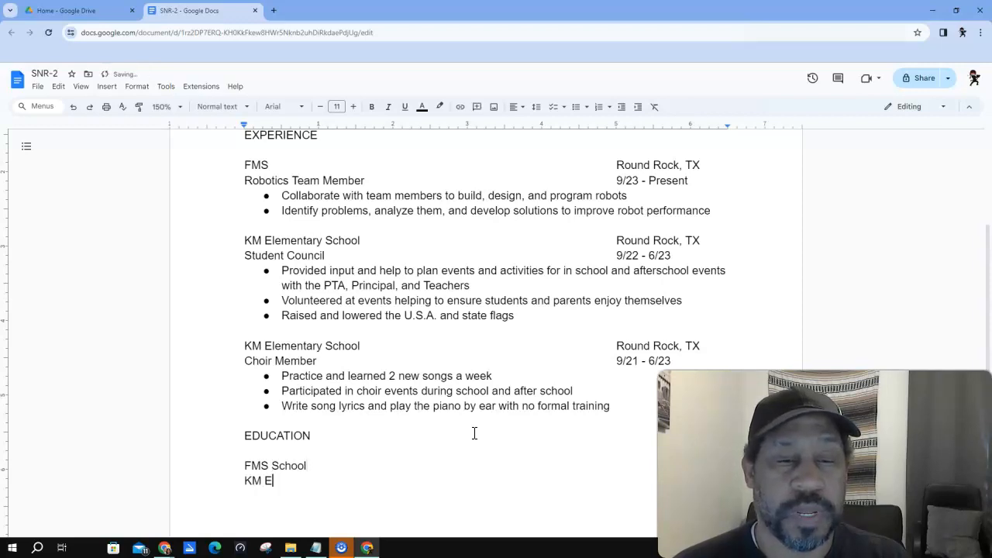
{"action": "type", "text": "lement"}
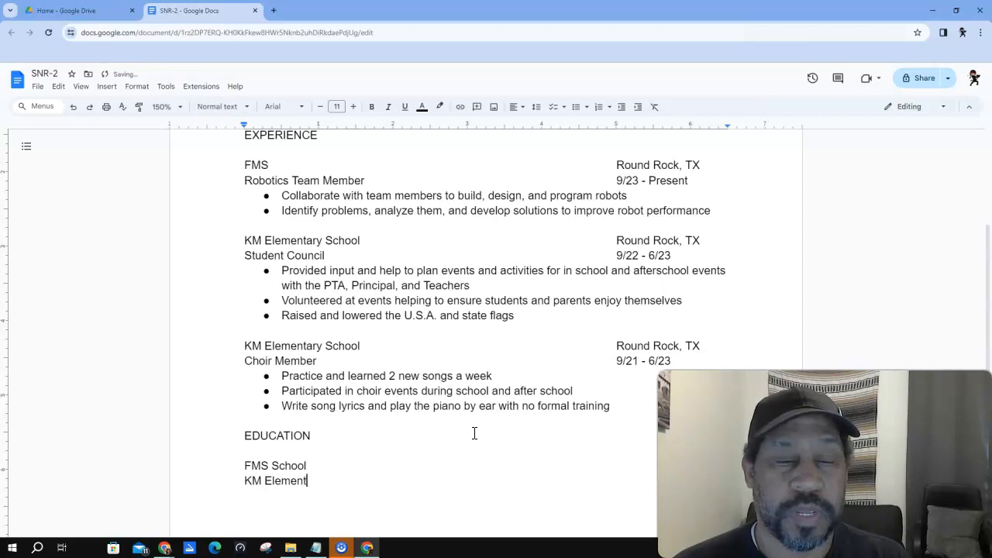
{"action": "type", "text": "ary School\t"}
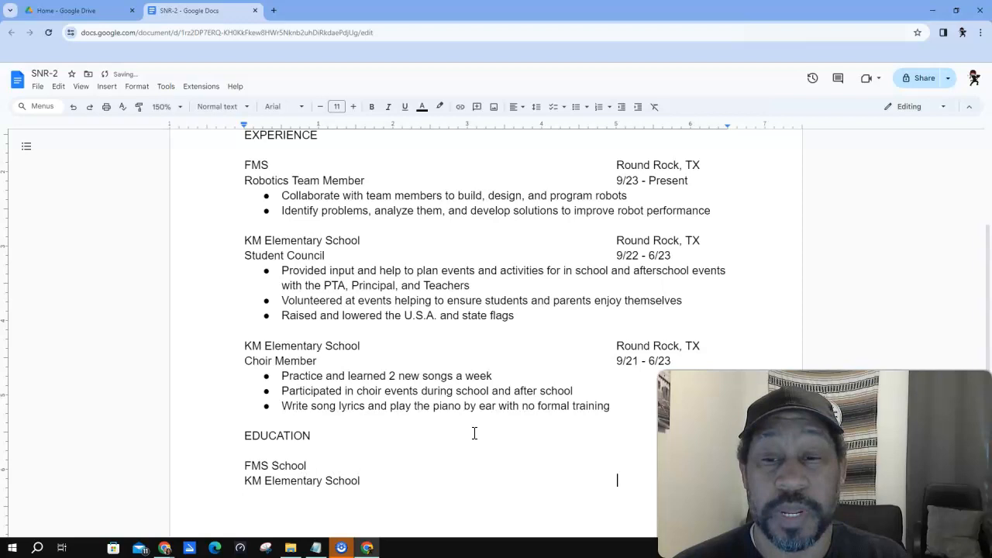
{"action": "type", "text": "9/"}
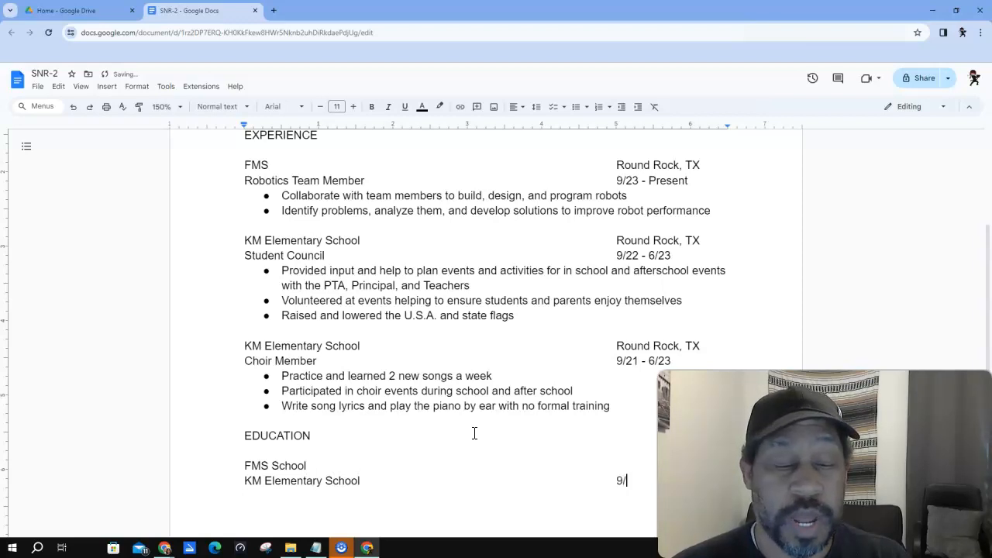
{"action": "type", "text": "21 - 6/"}
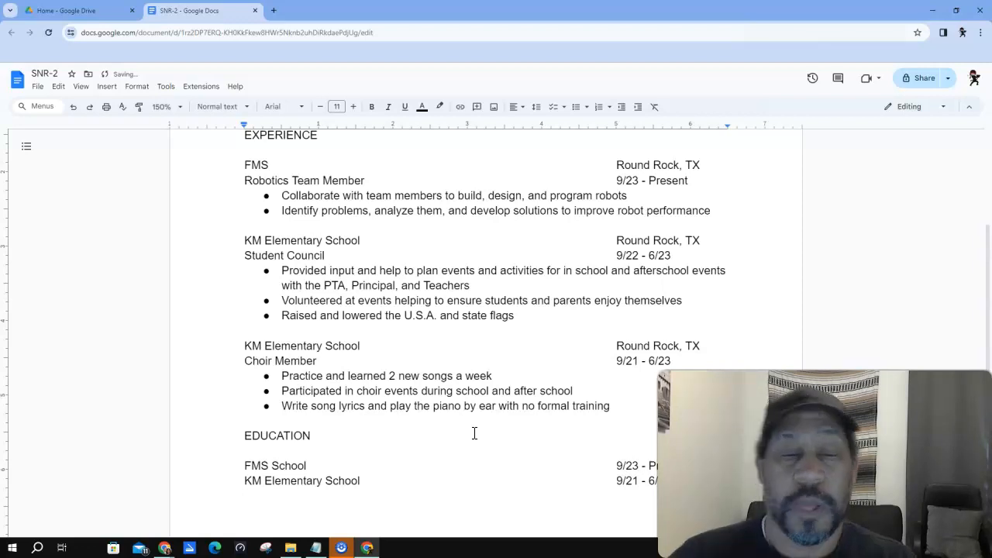
{"action": "scroll", "coordinate": [325, 282], "scroll_direction": "up", "scroll_amount": 3}
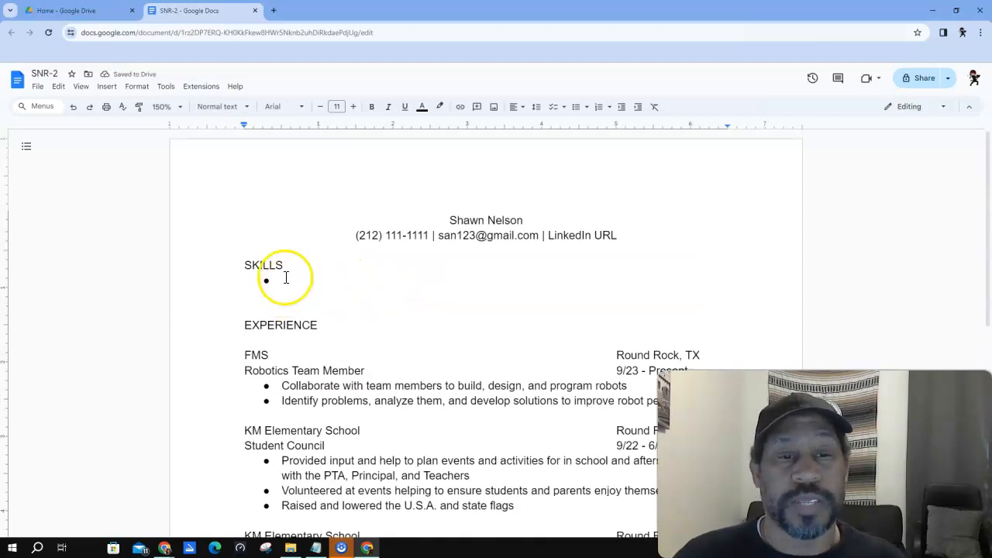
{"action": "left_click", "coordinate": [285, 280]}
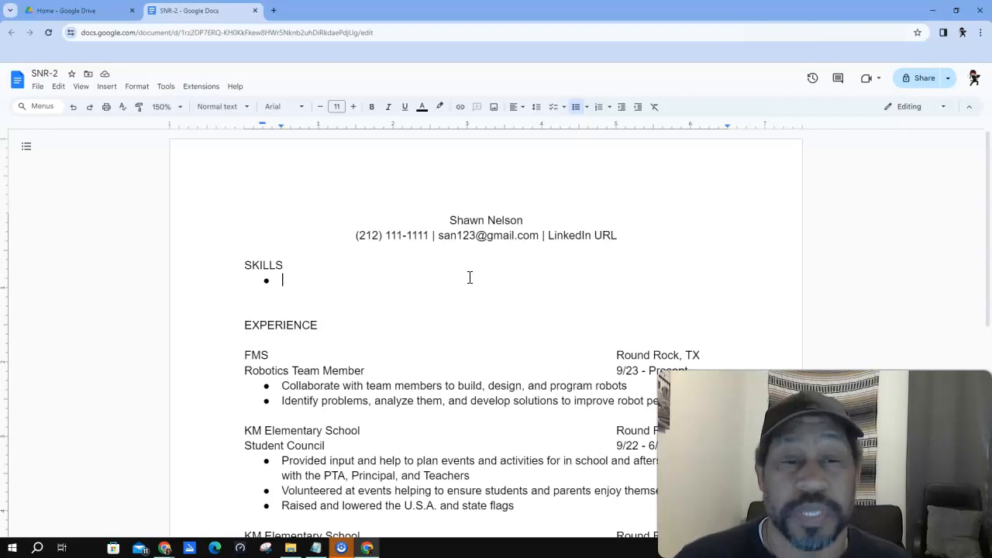
{"action": "scroll", "coordinate": [261, 472], "scroll_direction": "down", "scroll_amount": 2}
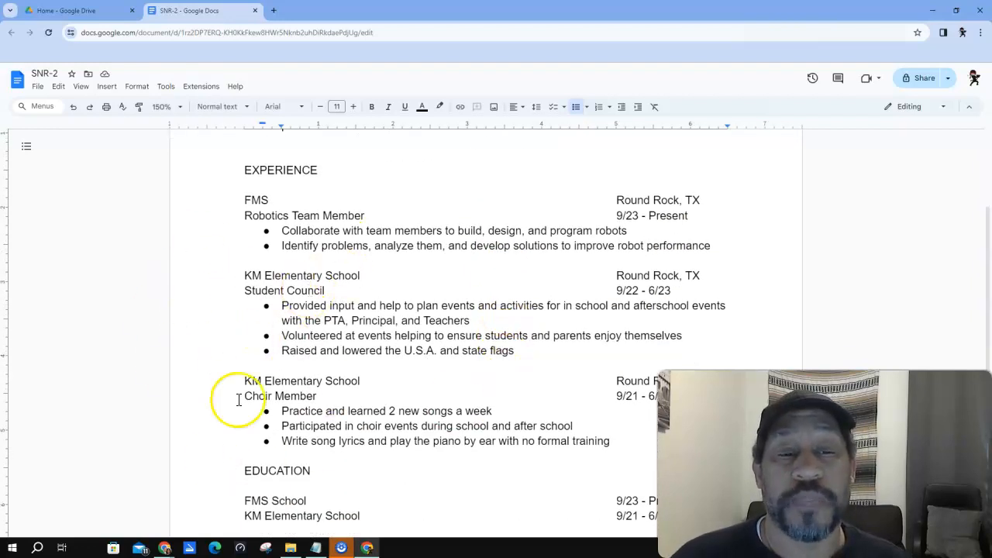
{"action": "left_click", "coordinate": [416, 372]}
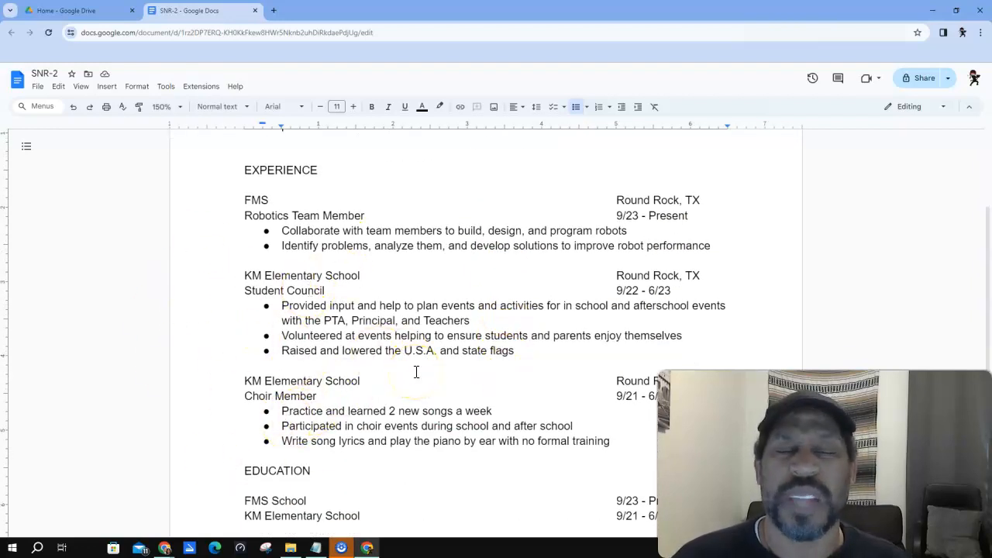
{"action": "scroll", "coordinate": [416, 372], "scroll_direction": "up", "scroll_amount": 2}
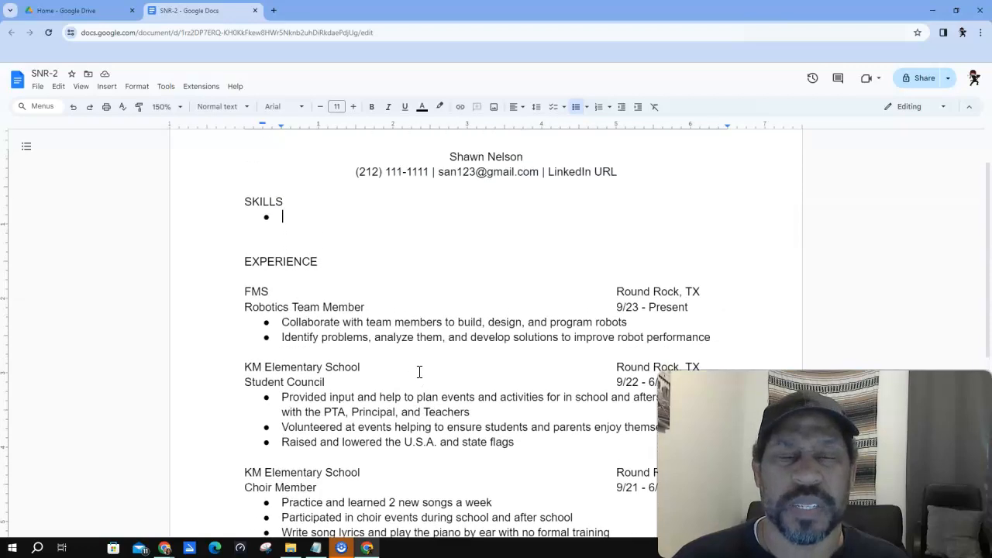
{"action": "left_click", "coordinate": [431, 366]}
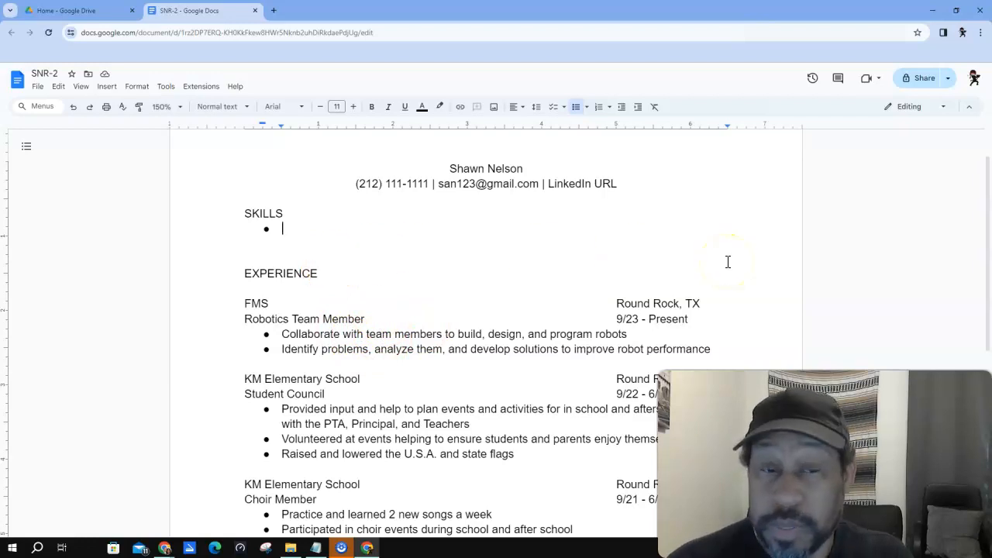
- Type 'Strong communication, organizational, and problem-solving skills' as the first Skills bullet and start another
{"action": "type", "text": "Strong communication and orgnization"}
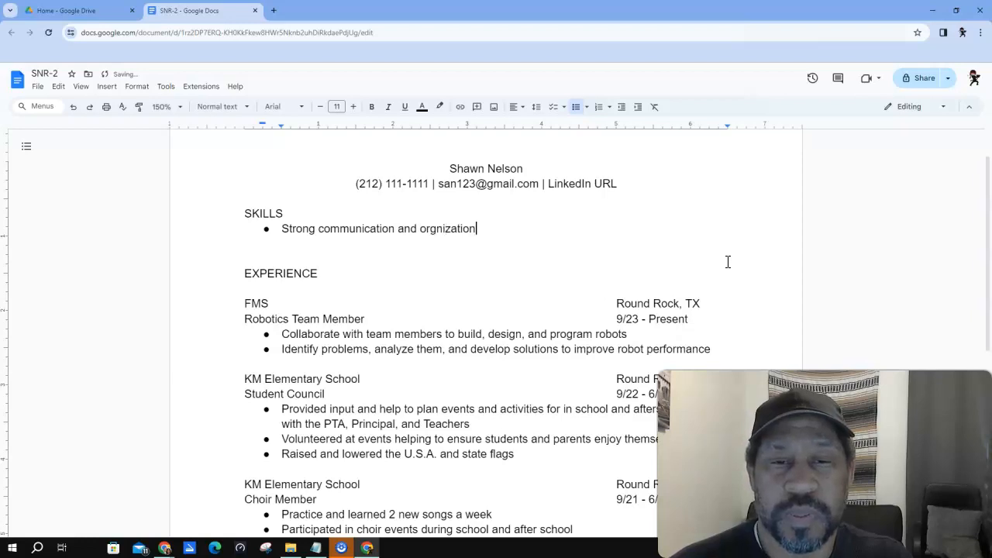
{"action": "type", "text": "lls"}
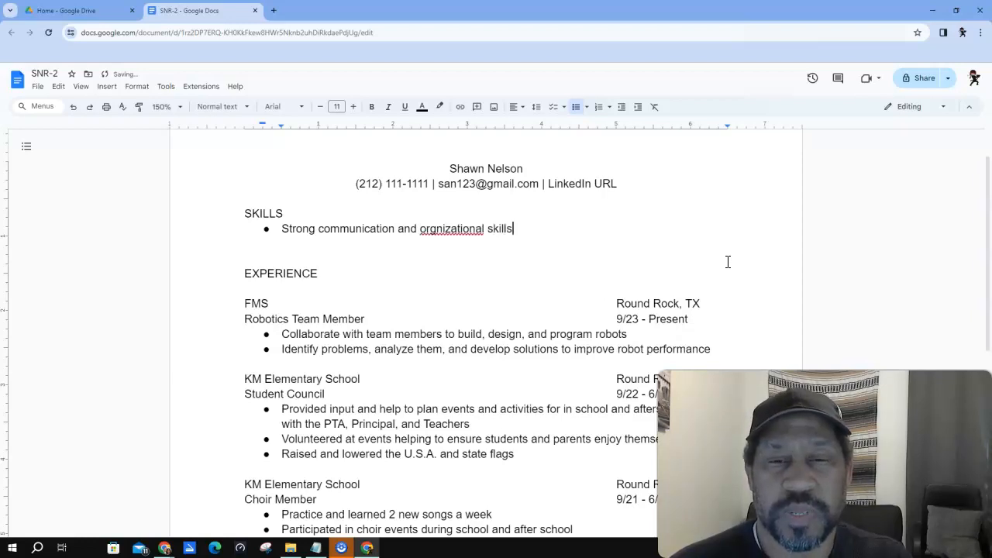
{"action": "key", "text": "BackSpace"}
{"action": "key", "text": "BackSpace"}
{"action": "key", "text": "BackSpace"}
{"action": "key", "text": "BackSpace"}
{"action": "key", "text": "BackSpace"}
{"action": "key", "text": "BackSpace"}
{"action": "key", "text": "BackSpace"}
{"action": "key", "text": "BackSpace"}
{"action": "key", "text": "BackSpace"}
{"action": "key", "text": "BackSpace"}
{"action": "key", "text": "BackSpace"}
{"action": "key", "text": "BackSpace"}
{"action": "key", "text": "BackSpace"}
{"action": "key", "text": "BackSpace"}
{"action": "key", "text": "BackSpace"}
{"action": "key", "text": "BackSpace"}
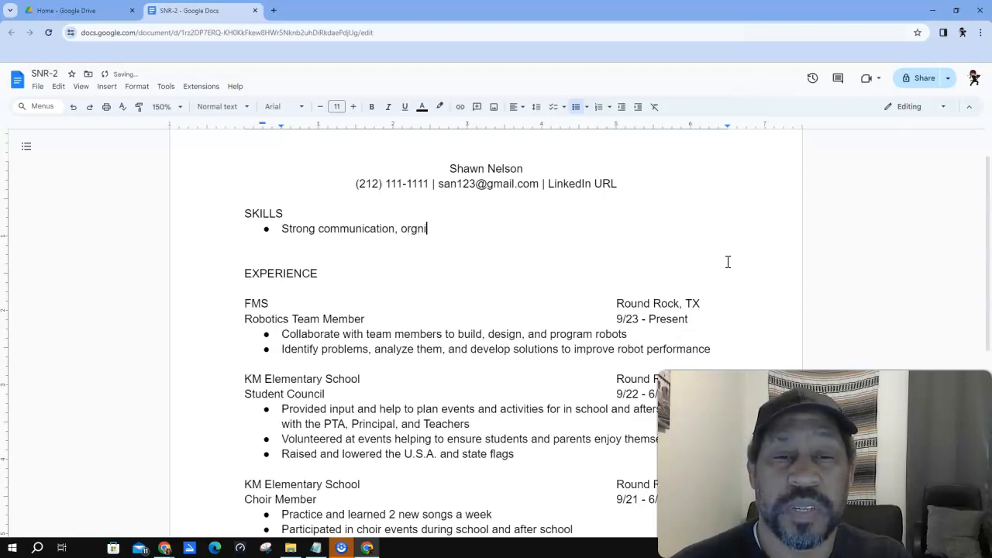
{"action": "type", "text": "d r"}
{"action": "key", "text": "BackSpace"}
{"action": "key", "text": "BackSpace"}
{"action": "key", "text": "BackSpace"}
{"action": "key", "text": "BackSpace"}
{"action": "key", "text": "BackSpace"}
{"action": "key", "text": "BackSpace"}
{"action": "key", "text": "BackSpace"}
{"action": "key", "text": "BackSpace"}
{"action": "key", "text": "BackSpace"}
{"action": "key", "text": "BackSpace"}
{"action": "key", "text": "BackSpace"}
{"action": "key", "text": "BackSpace"}
{"action": "key", "text": "BackSpace"}
{"action": "key", "text": "BackSpace"}
{"action": "key", "text": "BackSpace"}
{"action": "key", "text": "BackSpace"}
{"action": "key", "text": "BackSpace"}
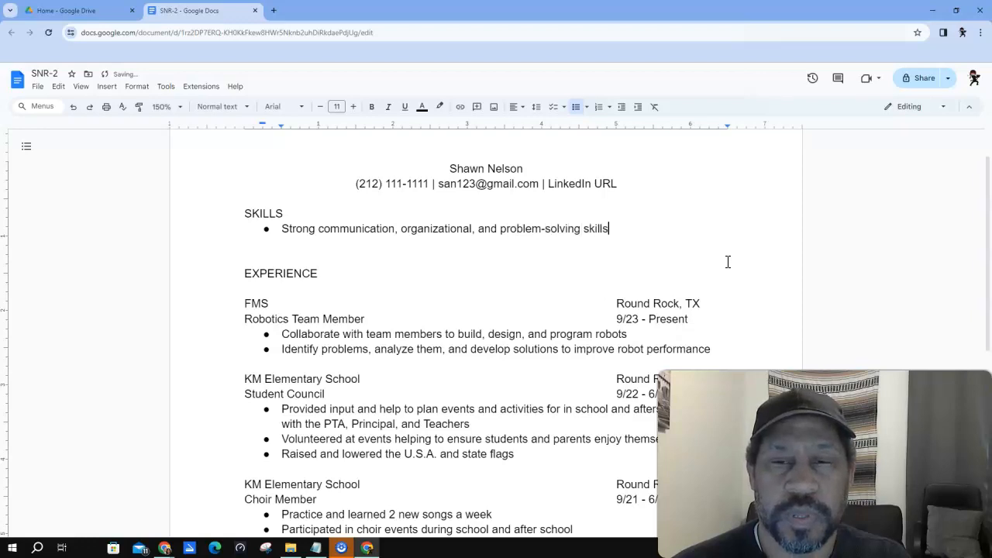
{"action": "key", "text": "Return"}
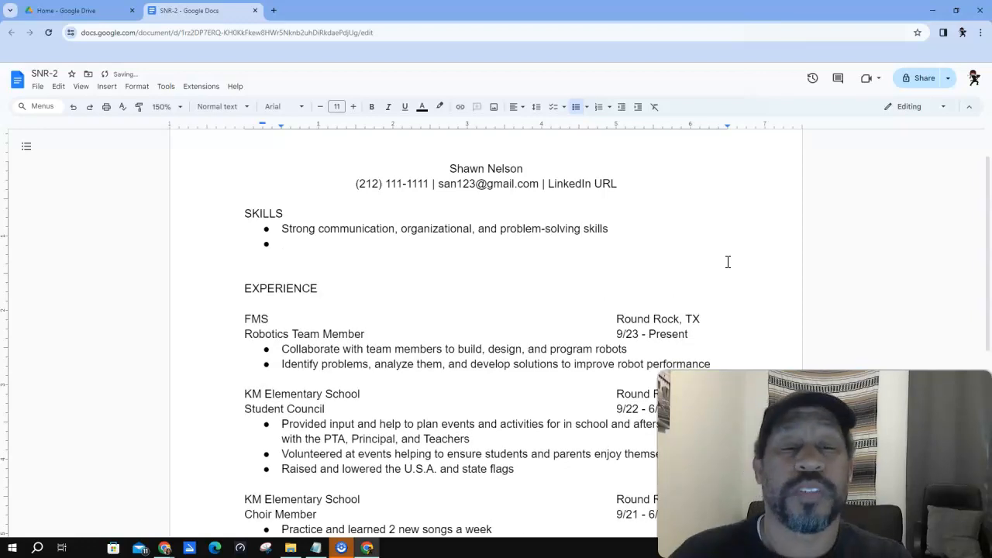
{"action": "scroll", "coordinate": [557, 377], "scroll_direction": "down", "scroll_amount": 1}
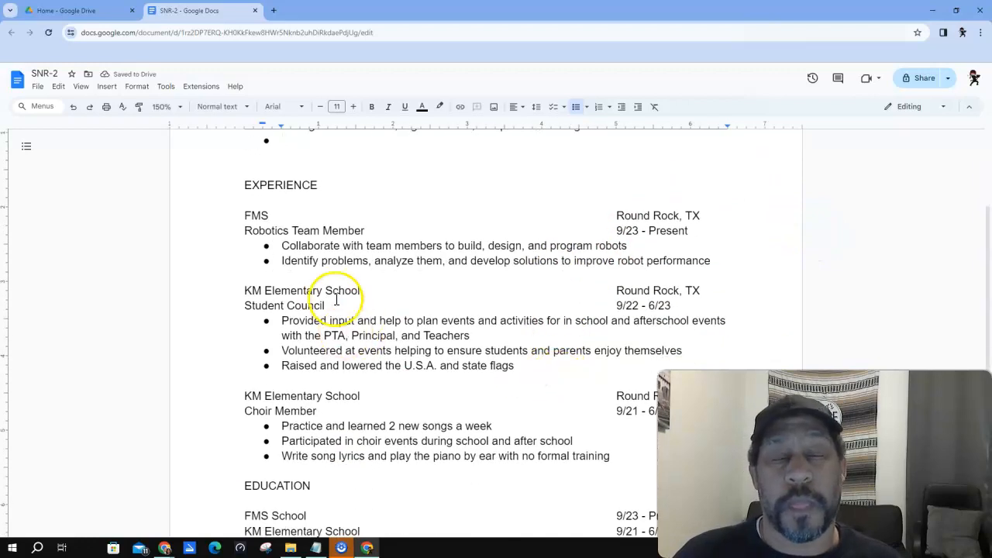
{"action": "scroll", "coordinate": [428, 337], "scroll_direction": "down", "scroll_amount": 1}
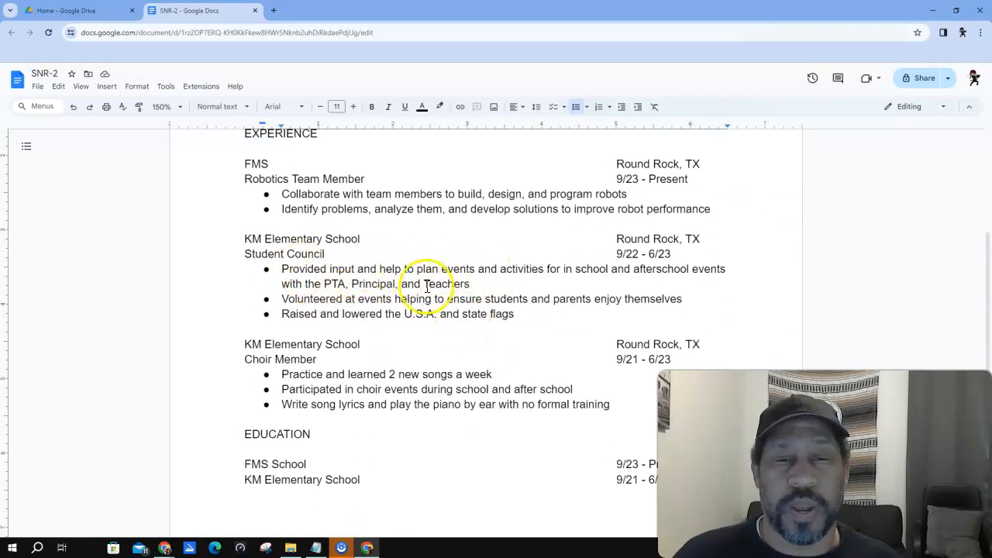
{"action": "scroll", "coordinate": [404, 334], "scroll_direction": "down", "scroll_amount": 1}
{"action": "scroll", "coordinate": [404, 335], "scroll_direction": "down", "scroll_amount": 2}
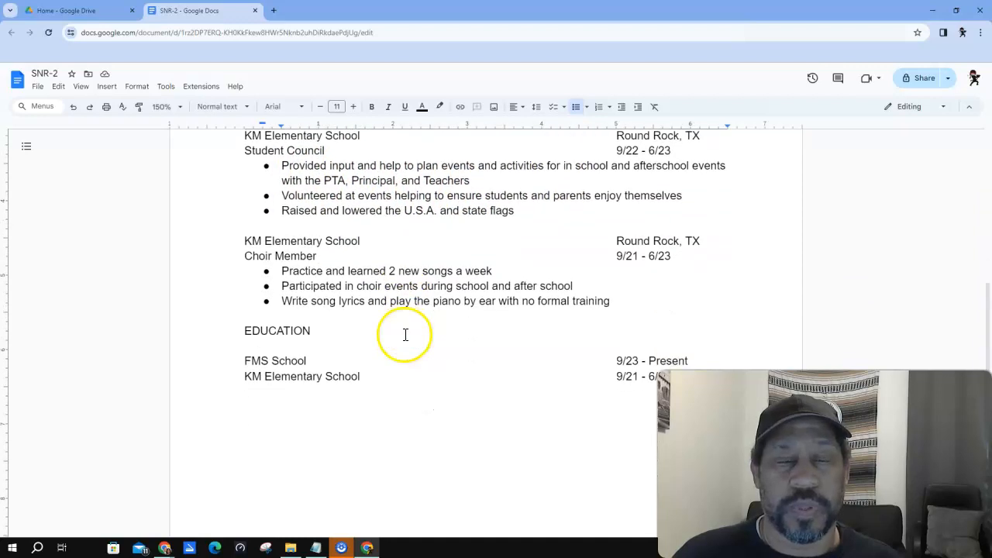
{"action": "scroll", "coordinate": [433, 317], "scroll_direction": "up", "scroll_amount": 3}
{"action": "scroll", "coordinate": [475, 301], "scroll_direction": "up", "scroll_amount": 1}
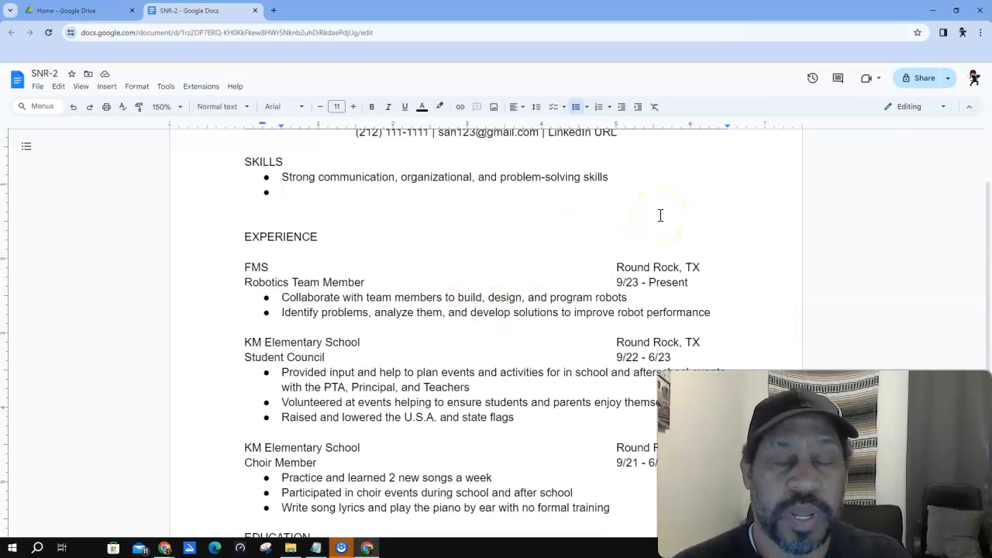
{"action": "type", "text": "Exp"}
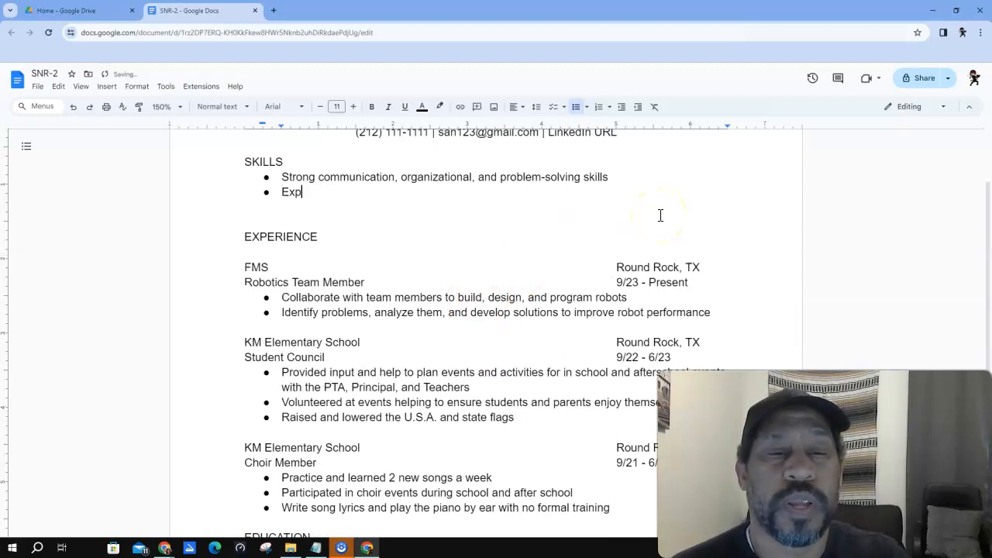
{"action": "type", "text": "rience planning and coordinating school events"}
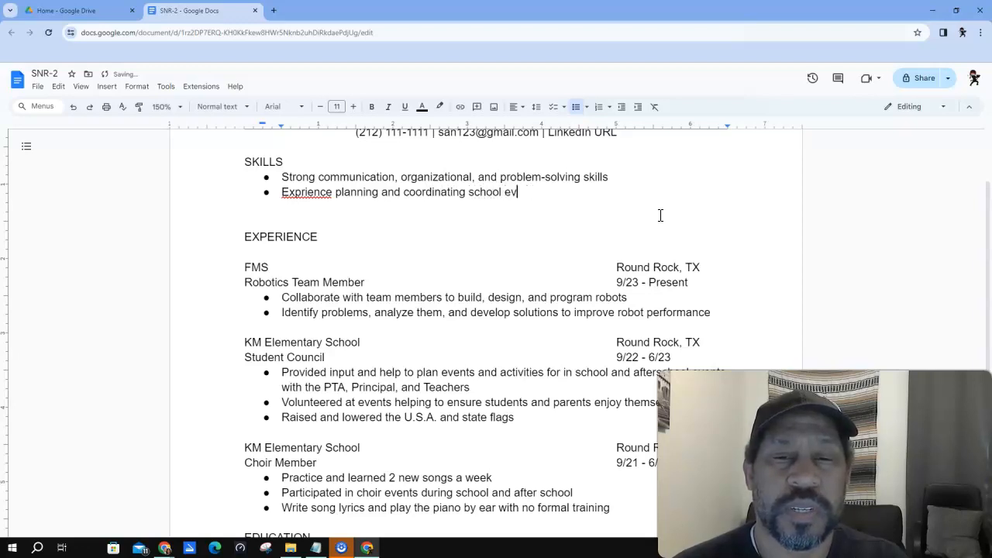
{"action": "right_click", "coordinate": [291, 192]}
{"action": "left_click", "coordinate": [323, 219]}
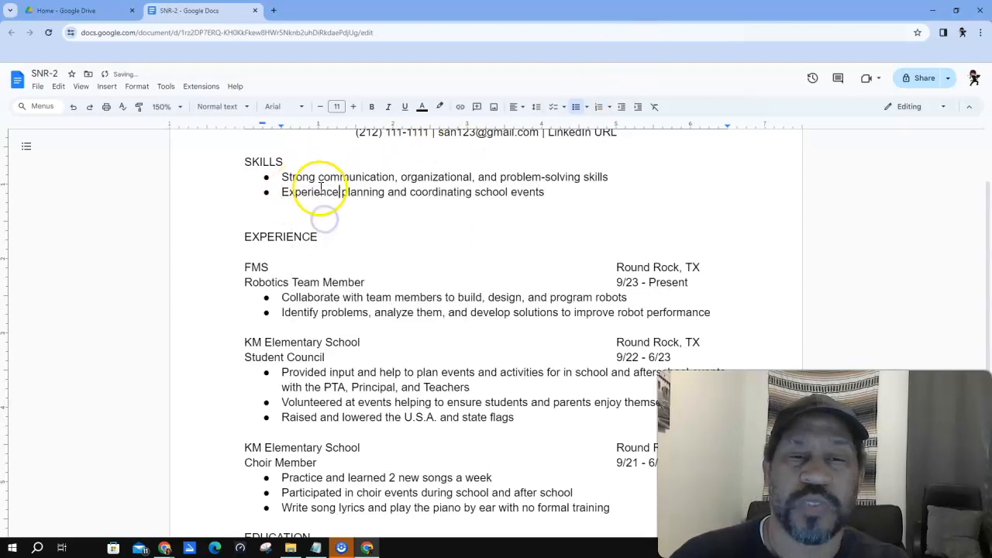
{"action": "left_click", "coordinate": [555, 200]}
{"action": "left_click", "coordinate": [260, 215]}
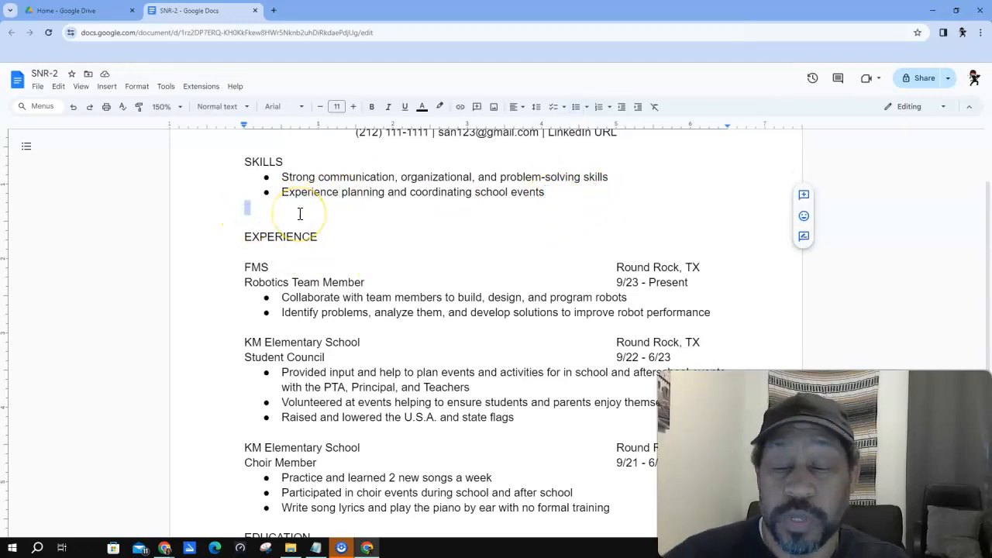
{"action": "key", "text": "BackSpace"}
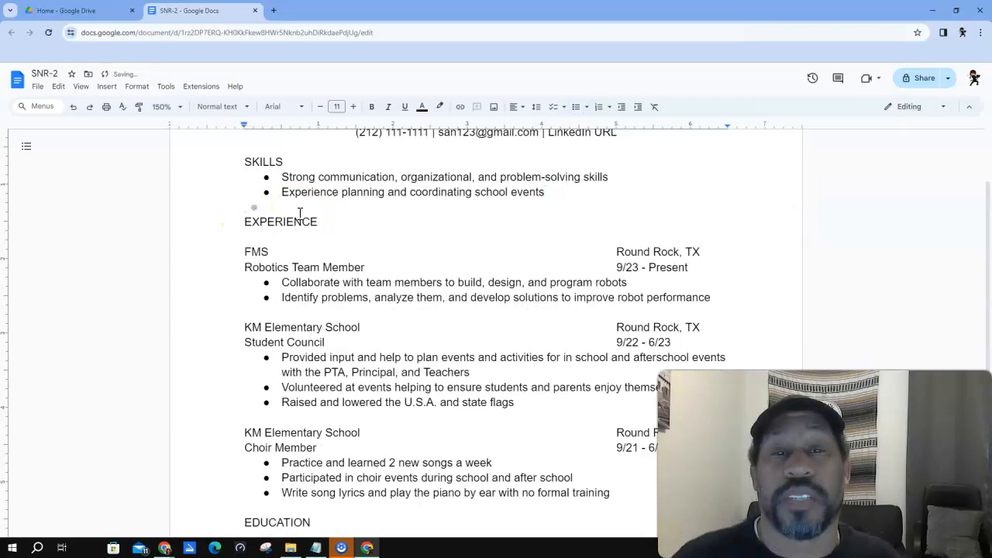
{"action": "scroll", "coordinate": [635, 224], "scroll_direction": "up", "scroll_amount": 2}
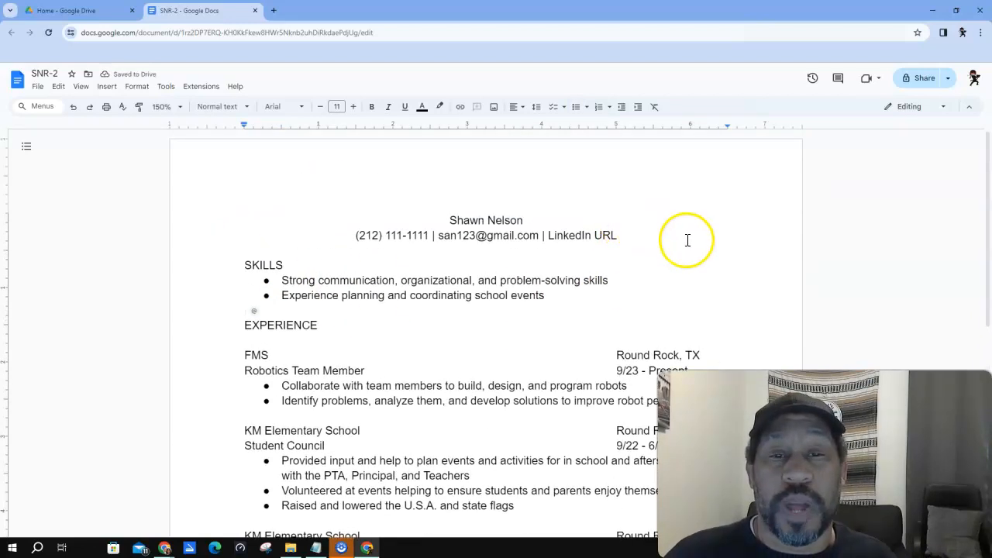
{"action": "scroll", "coordinate": [687, 241], "scroll_direction": "down", "scroll_amount": 1}
{"action": "scroll", "coordinate": [581, 284], "scroll_direction": "up", "scroll_amount": 1}
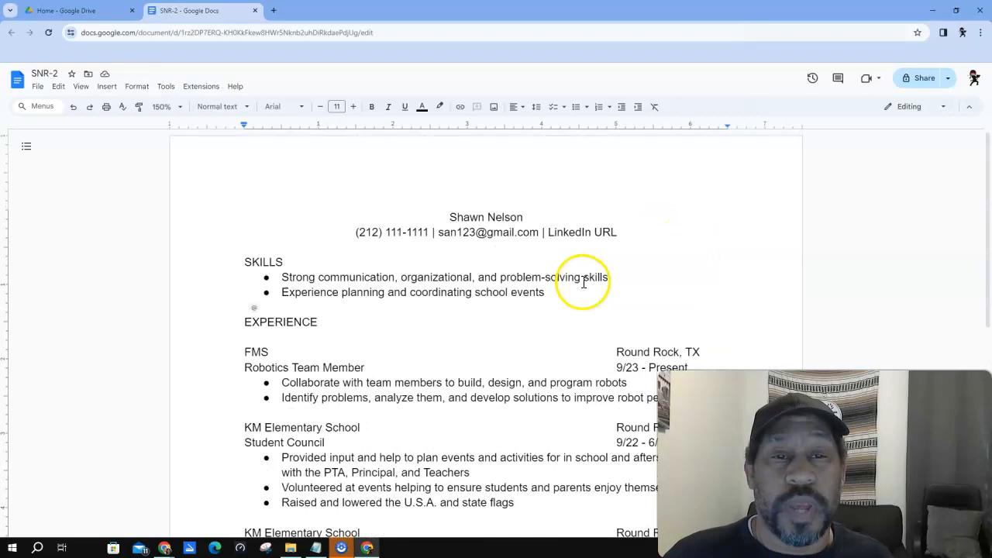
{"action": "scroll", "coordinate": [565, 285], "scroll_direction": "down", "scroll_amount": 1}
{"action": "scroll", "coordinate": [465, 310], "scroll_direction": "down", "scroll_amount": 2}
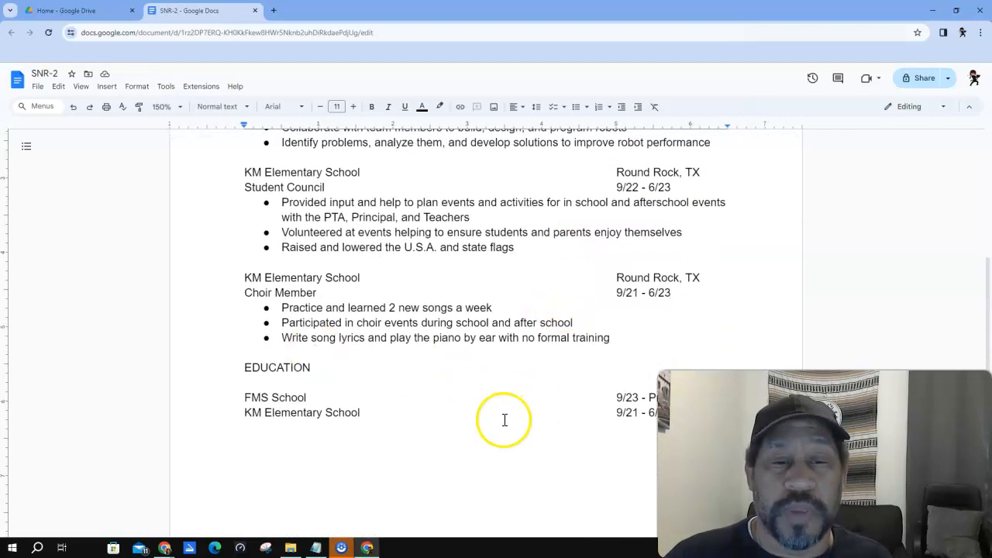
{"action": "scroll", "coordinate": [507, 417], "scroll_direction": "up", "scroll_amount": 1}
{"action": "scroll", "coordinate": [508, 419], "scroll_direction": "up", "scroll_amount": 1}
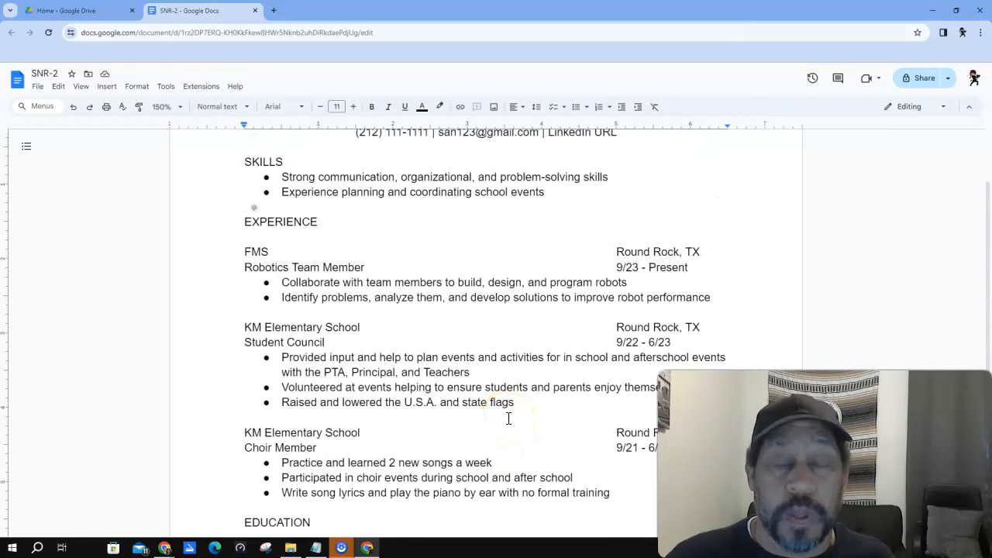
{"action": "scroll", "coordinate": [507, 418], "scroll_direction": "up", "scroll_amount": 1}
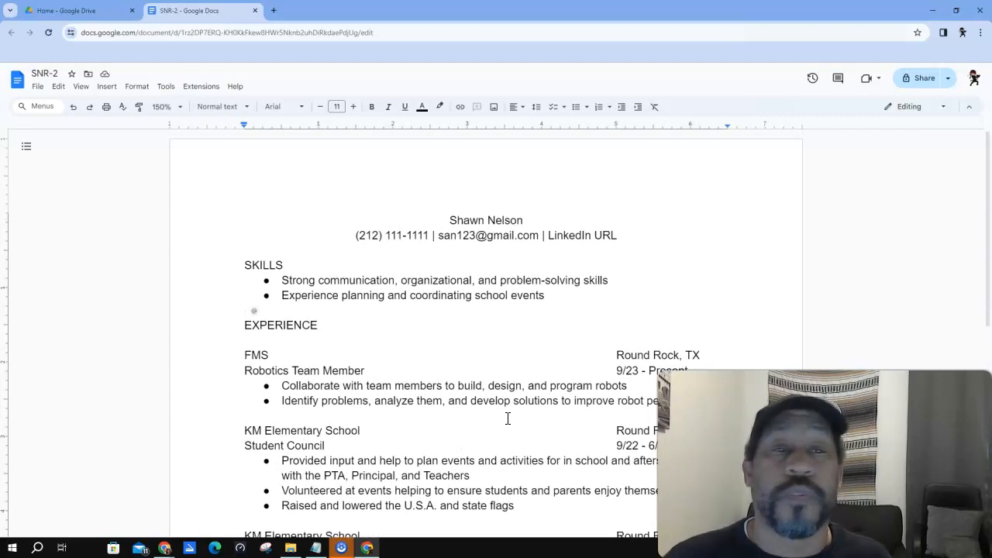
- Make the name at the top bold and raise its font size to 14 pt
{"action": "left_click", "coordinate": [446, 219]}
{"action": "left_click_drag", "start_coordinate": [447, 218], "coordinate": [526, 220]}
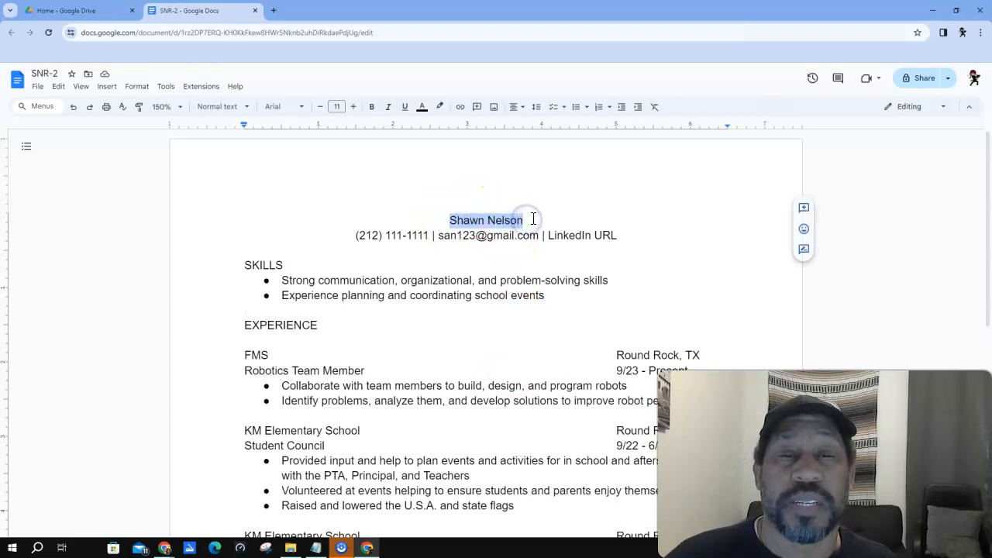
{"action": "left_click", "coordinate": [374, 109]}
{"action": "left_click", "coordinate": [353, 108]}
{"action": "left_click", "coordinate": [353, 107]}
{"action": "left_click", "coordinate": [354, 107]}
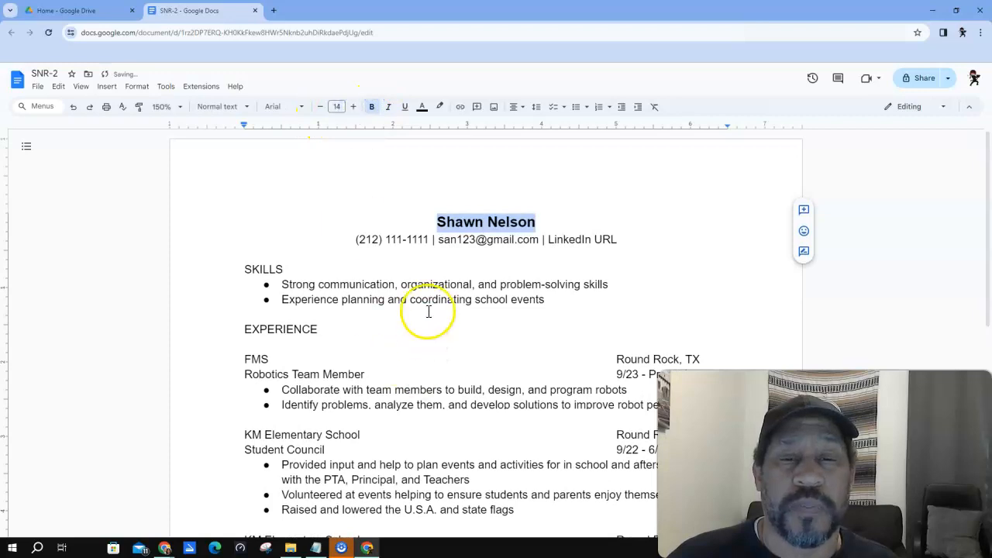
- Bold the contact line and the SKILLS, EXPERIENCE and EDUCATION headings
{"action": "double_click", "coordinate": [372, 238]}
{"action": "left_click_drag", "start_coordinate": [372, 239], "coordinate": [619, 239]}
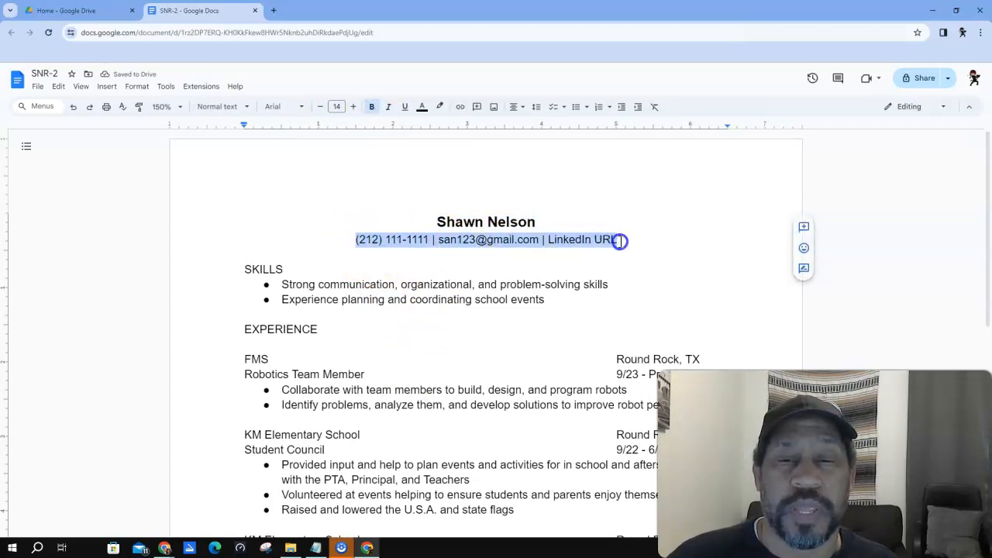
{"action": "left_click", "coordinate": [371, 106]}
{"action": "left_click_drag", "start_coordinate": [244, 268], "coordinate": [283, 268]}
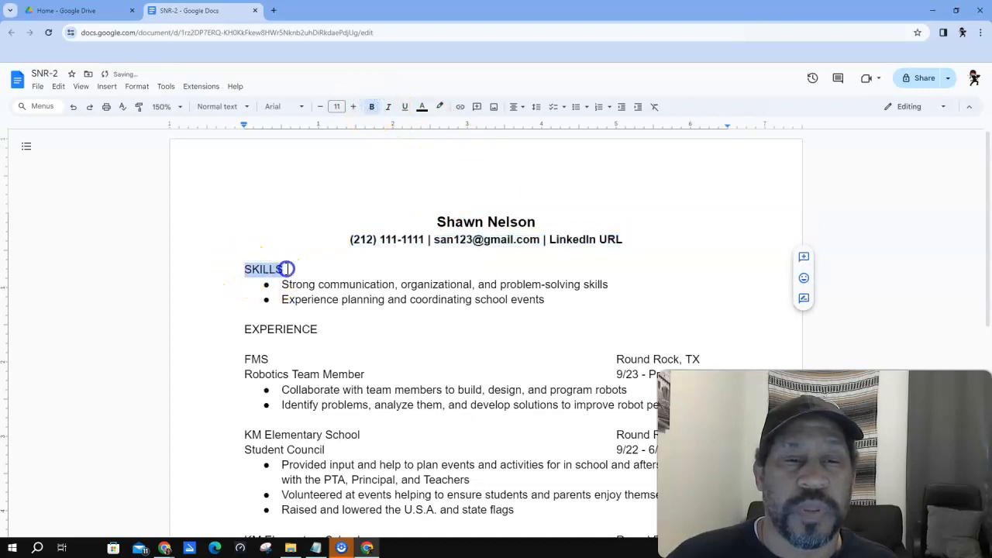
{"action": "left_click", "coordinate": [371, 106]}
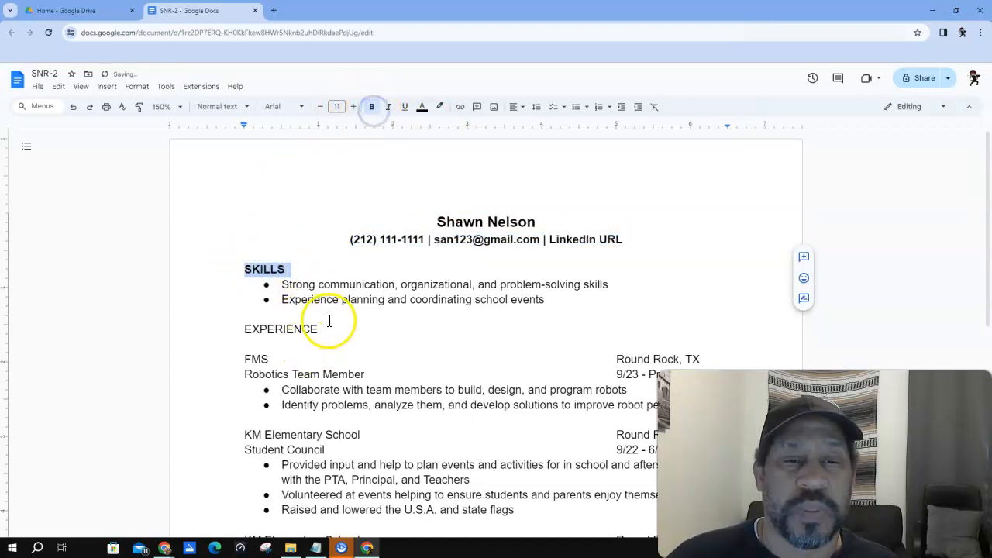
{"action": "left_click_drag", "start_coordinate": [319, 329], "coordinate": [251, 329]}
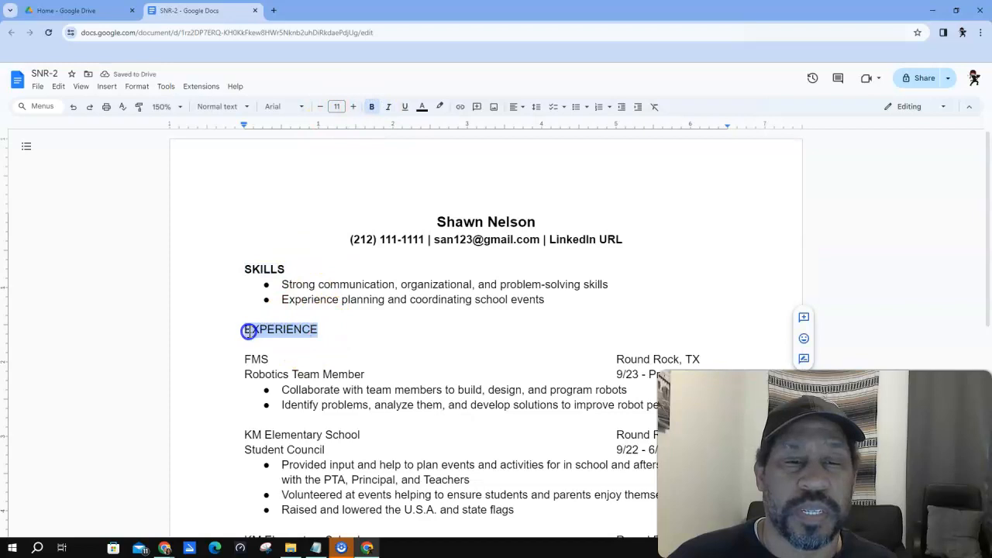
{"action": "left_click", "coordinate": [372, 108]}
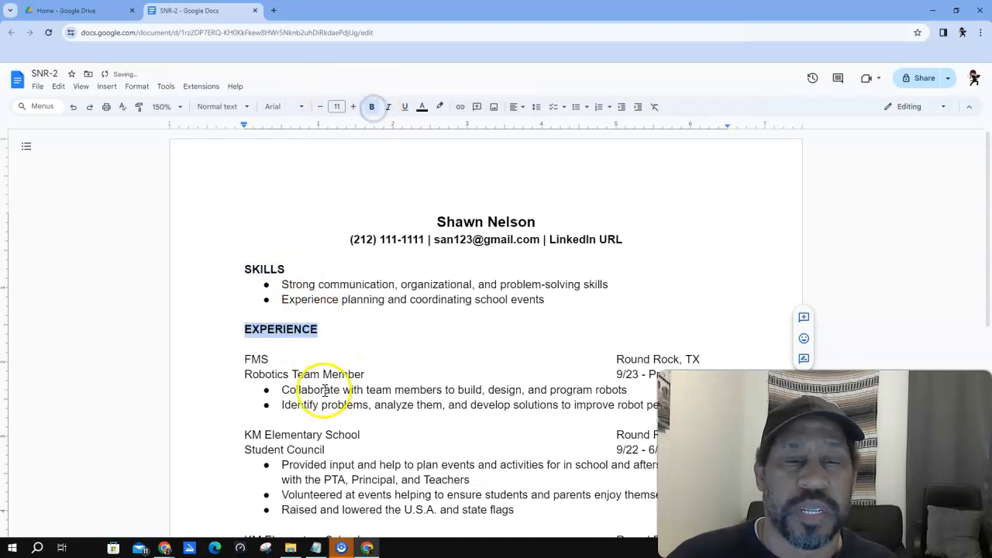
{"action": "scroll", "coordinate": [317, 380], "scroll_direction": "down", "scroll_amount": 3}
{"action": "left_click_drag", "start_coordinate": [315, 373], "coordinate": [244, 372]}
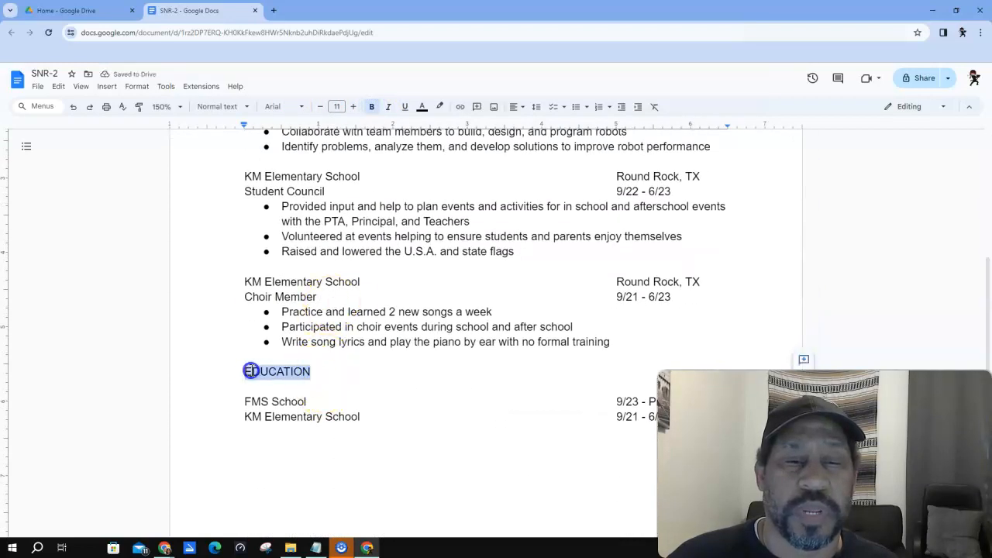
{"action": "left_click", "coordinate": [374, 108]}
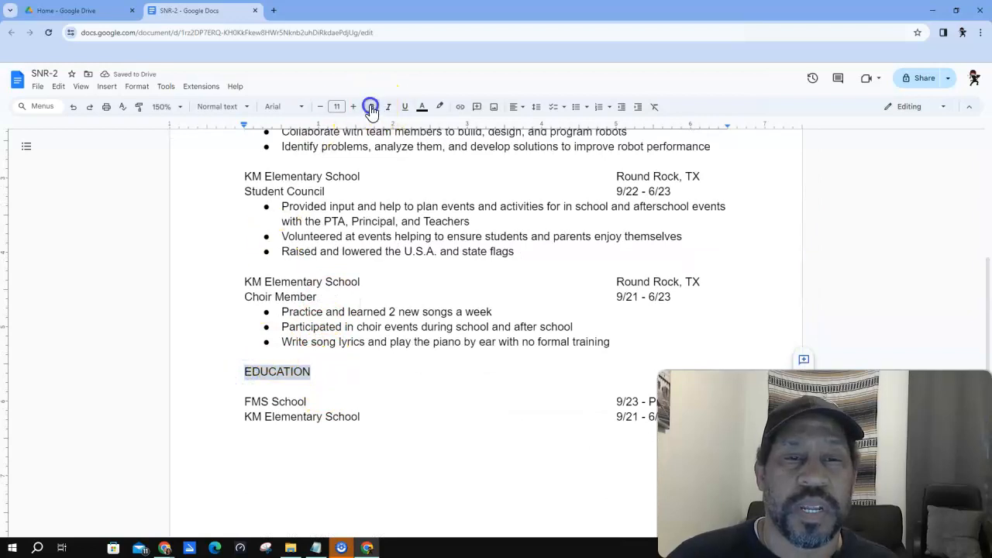
{"action": "scroll", "coordinate": [384, 205], "scroll_direction": "up", "scroll_amount": 5}
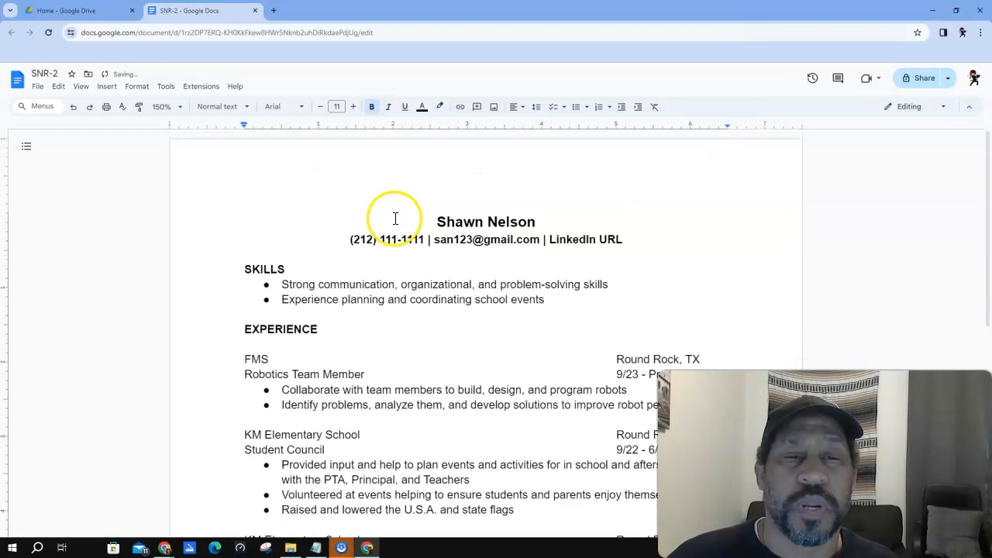
{"action": "left_click", "coordinate": [243, 269]}
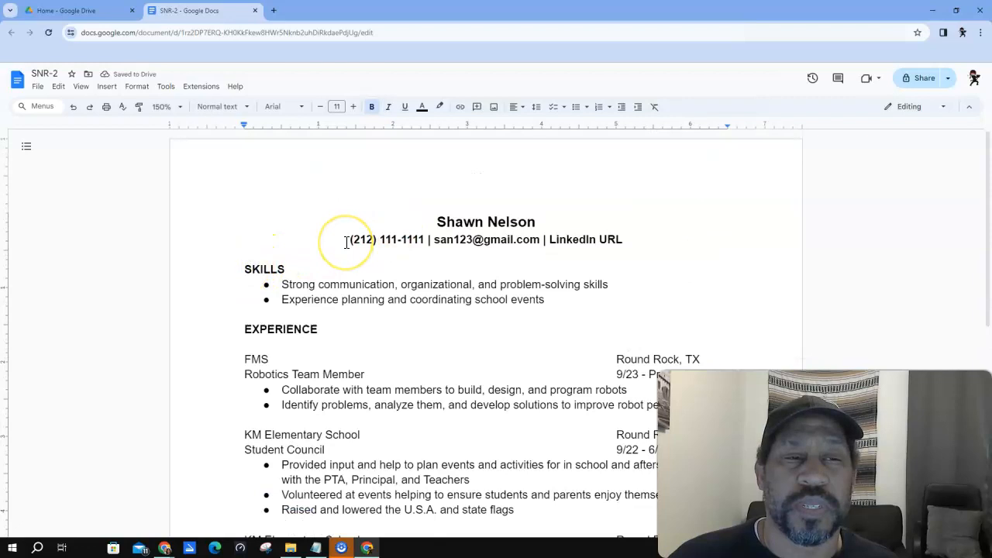
{"action": "left_click", "coordinate": [106, 86]}
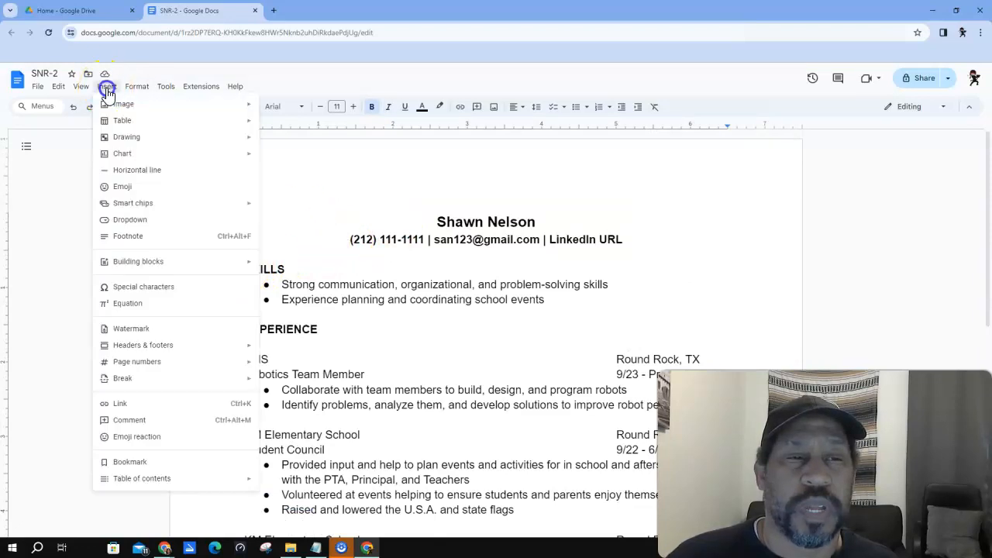
- Insert a horizontal rule below the SKILLS heading instead of above it
{"action": "left_click", "coordinate": [141, 177]}
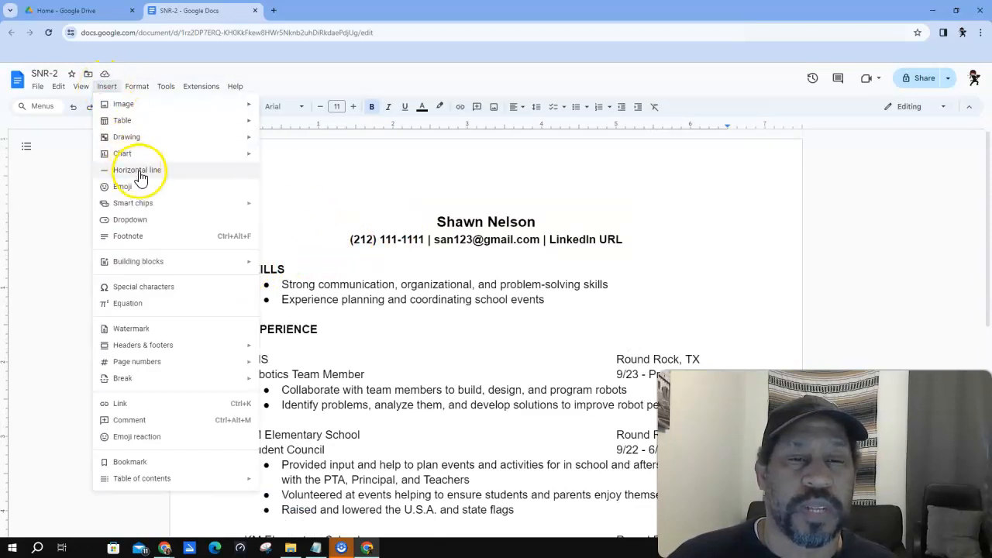
{"action": "left_click", "coordinate": [138, 171]}
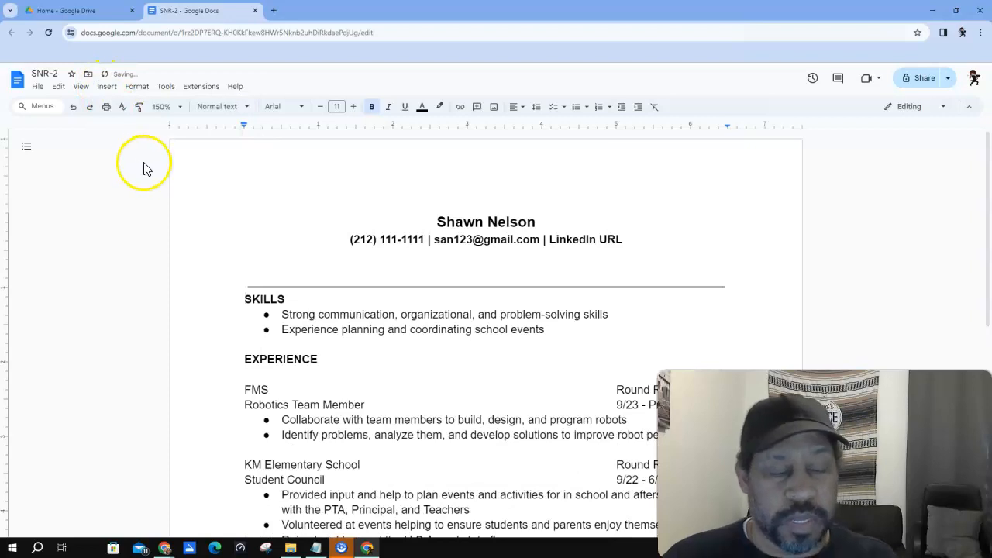
{"action": "key", "text": "ctrl+z"}
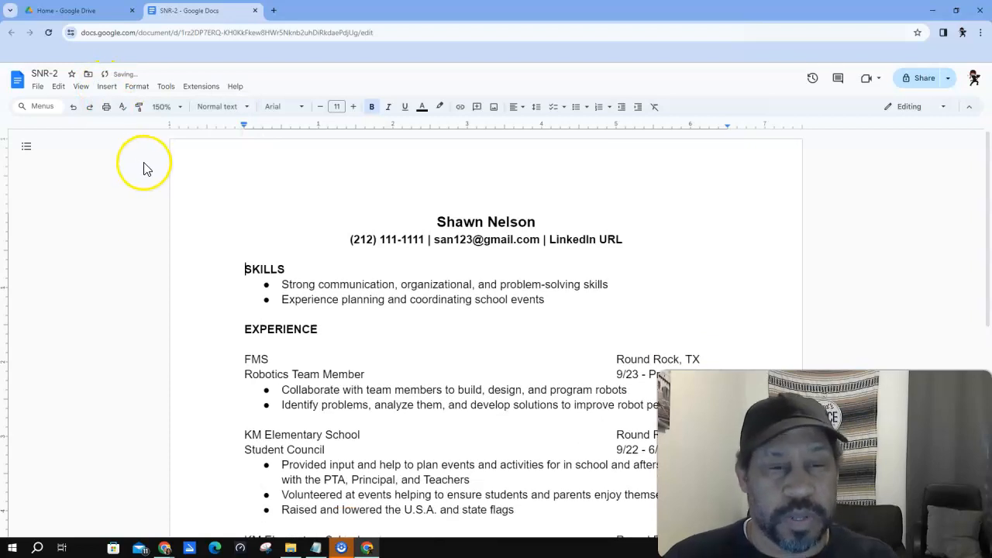
{"action": "left_click", "coordinate": [288, 269]}
{"action": "left_click", "coordinate": [106, 88]}
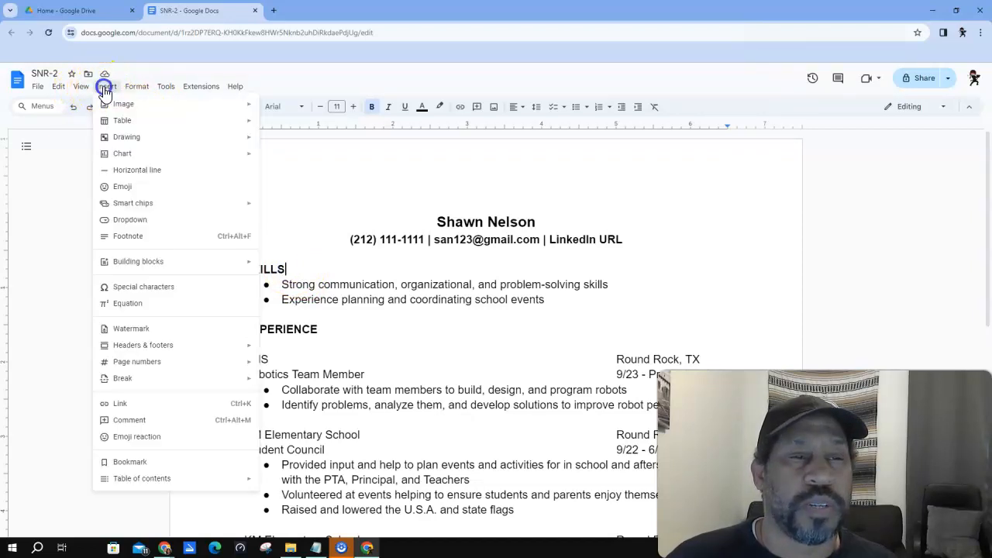
{"action": "left_click", "coordinate": [135, 174]}
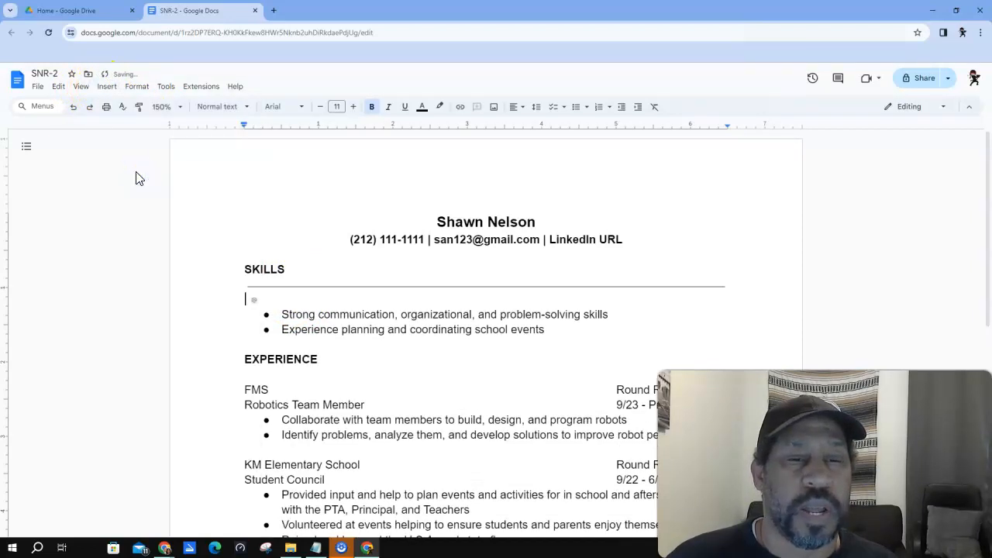
- Add a horizontal rule below EXPERIENCE and tidy the blank lines under both rules
{"action": "scroll", "coordinate": [586, 361], "scroll_direction": "down", "scroll_amount": 2}
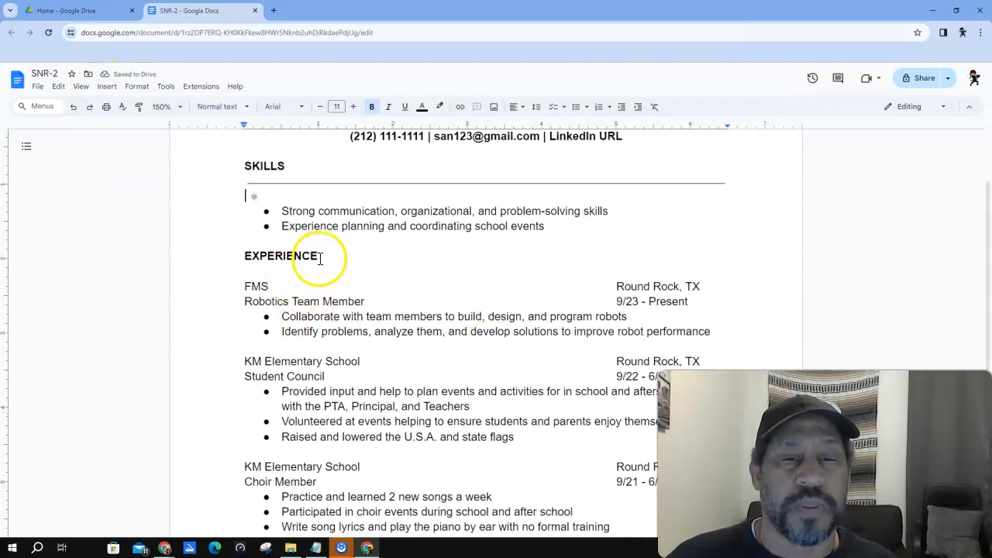
{"action": "left_click", "coordinate": [319, 256]}
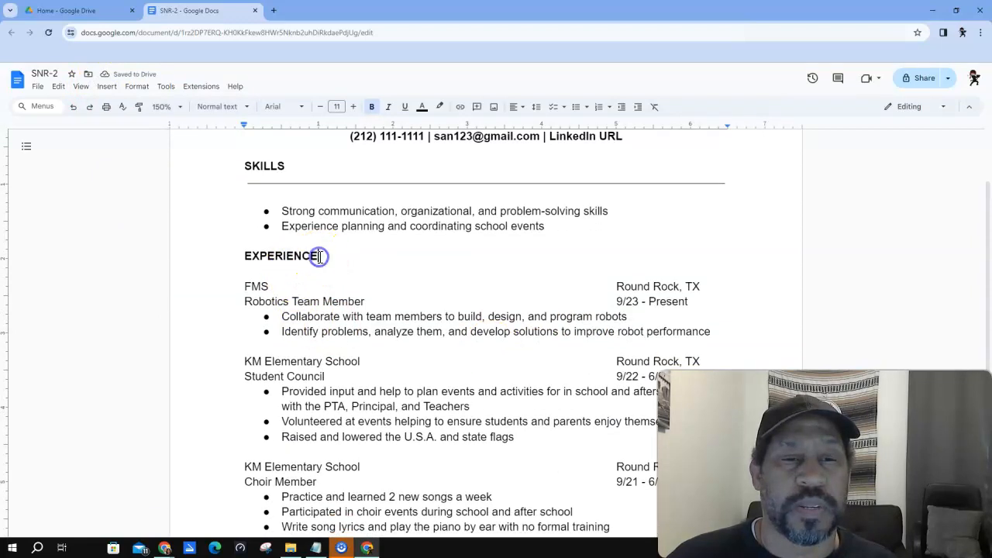
{"action": "left_click", "coordinate": [107, 86]}
{"action": "left_click", "coordinate": [128, 170]}
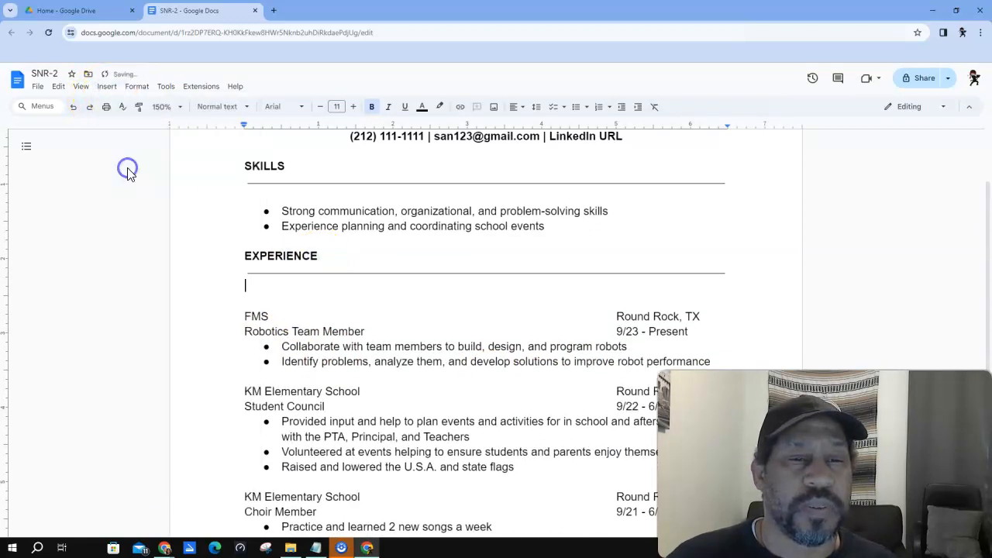
{"action": "left_click", "coordinate": [234, 291]}
{"action": "key", "text": "Delete"}
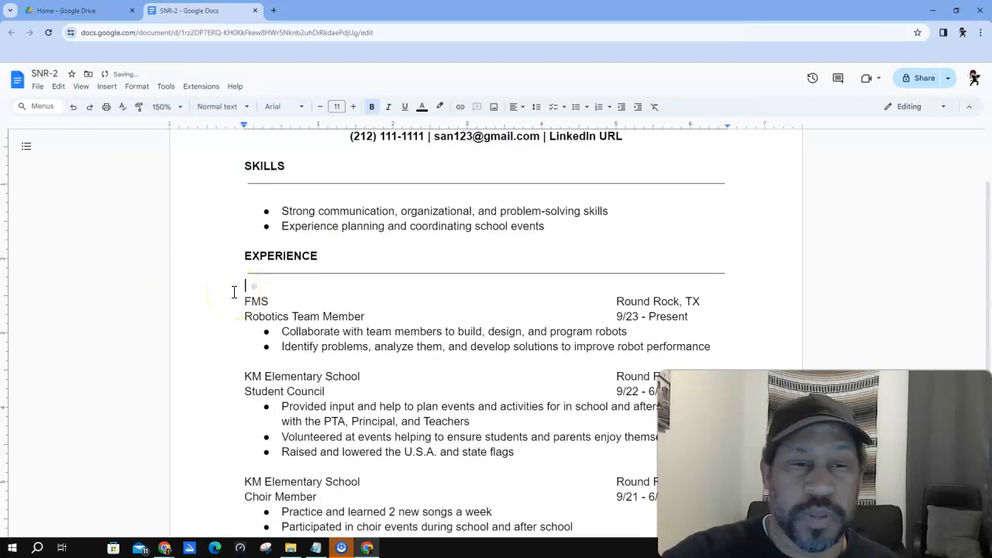
{"action": "left_click", "coordinate": [244, 198]}
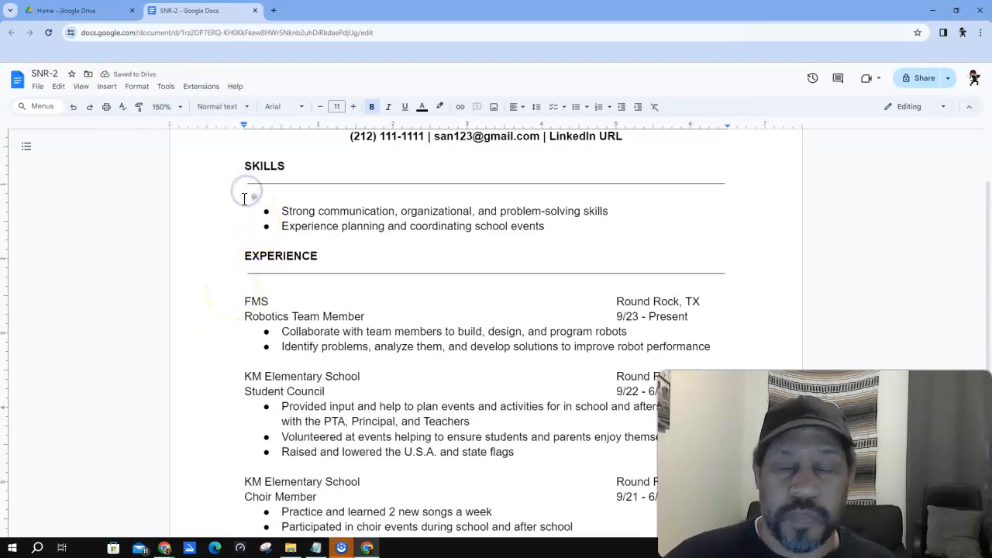
{"action": "key", "text": "Delete"}
{"action": "left_click", "coordinate": [281, 203]}
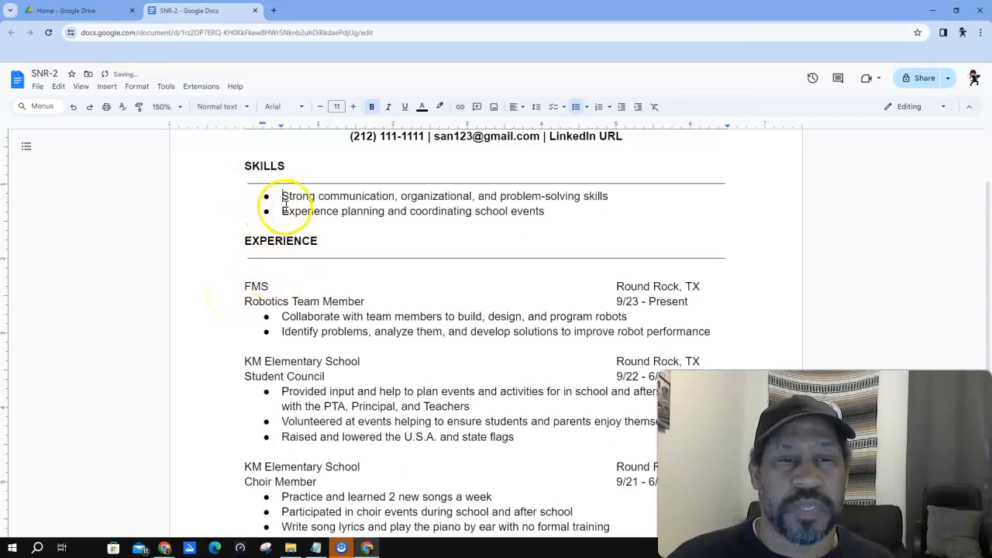
{"action": "key", "text": "ctrl+z"}
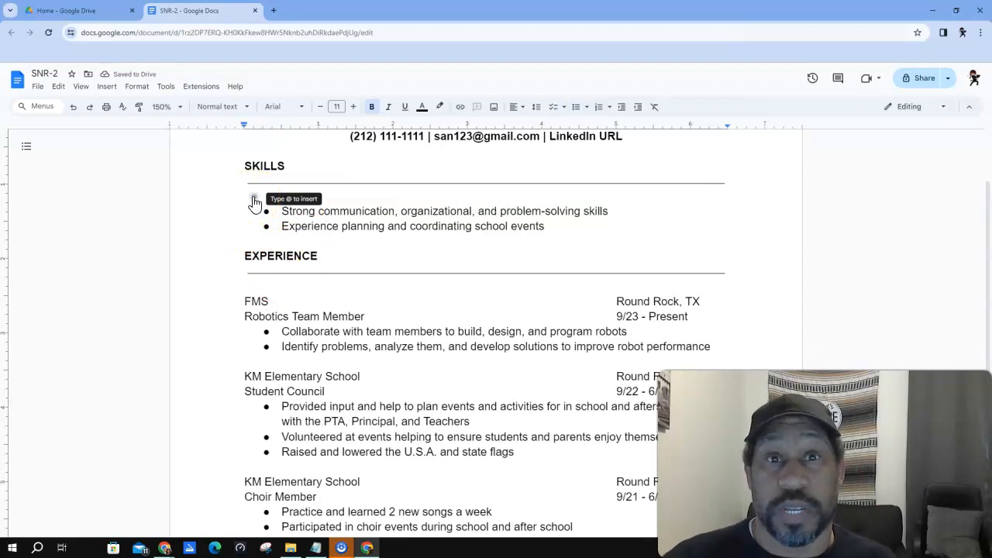
- Insert a horizontal rule under EDUCATION and remove the blank line above FMS School
{"action": "scroll", "coordinate": [263, 232], "scroll_direction": "down", "scroll_amount": 2}
{"action": "left_click", "coordinate": [270, 262]}
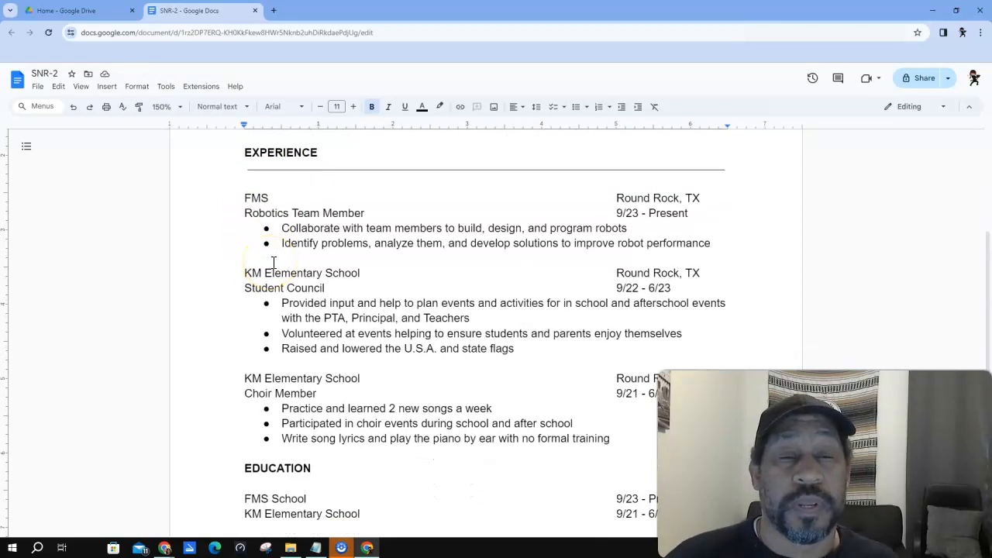
{"action": "scroll", "coordinate": [279, 271], "scroll_direction": "down", "scroll_amount": 3}
{"action": "left_click", "coordinate": [326, 312]}
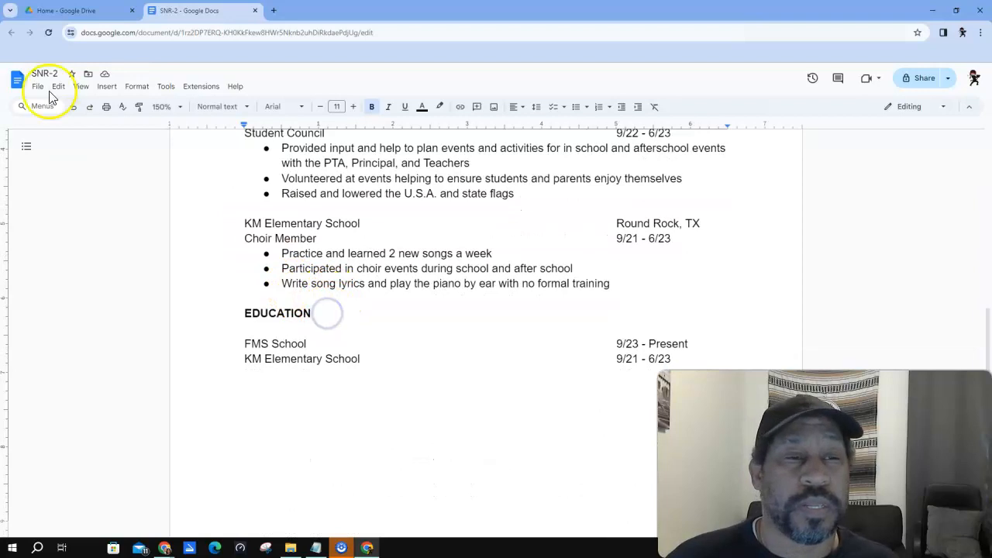
{"action": "left_click", "coordinate": [106, 86]}
{"action": "left_click", "coordinate": [116, 169]}
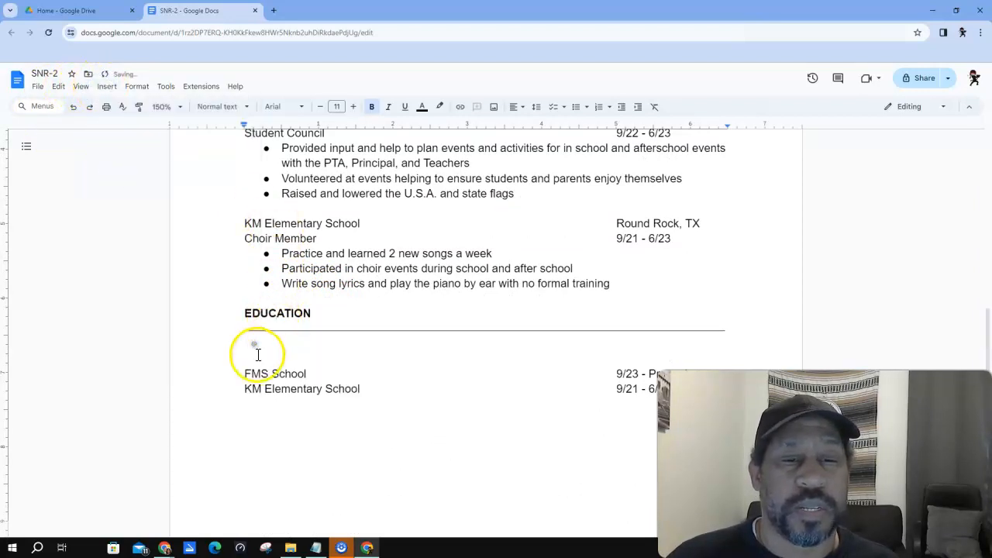
{"action": "key", "text": "Delete"}
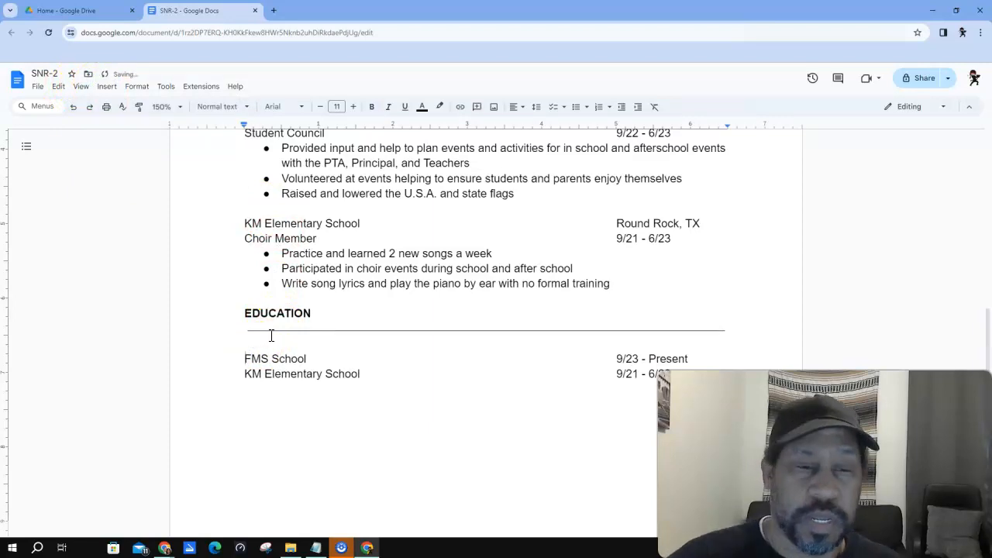
{"action": "scroll", "coordinate": [260, 188], "scroll_direction": "up", "scroll_amount": 5}
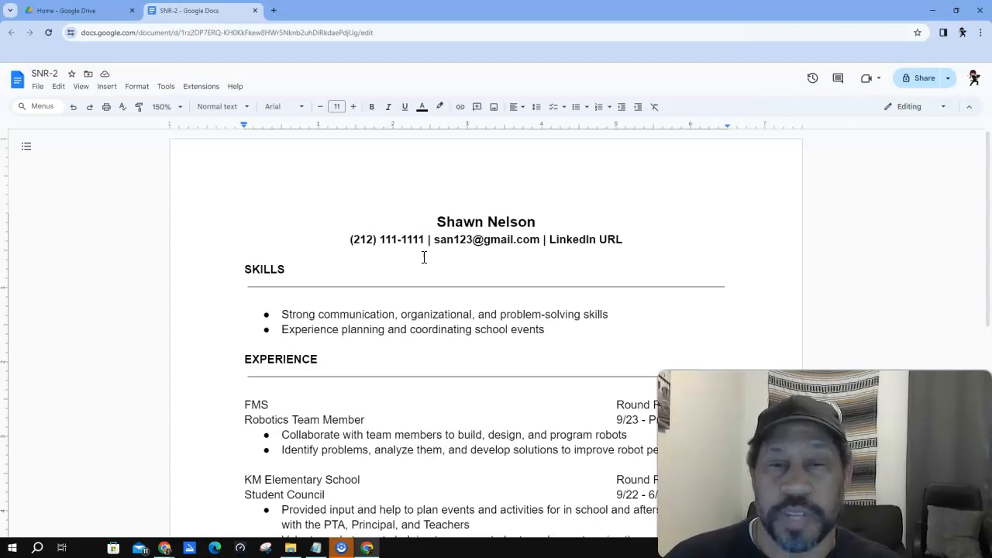
- Bold FMS and the Robotics Team Member title
{"action": "scroll", "coordinate": [491, 328], "scroll_direction": "down", "scroll_amount": 5}
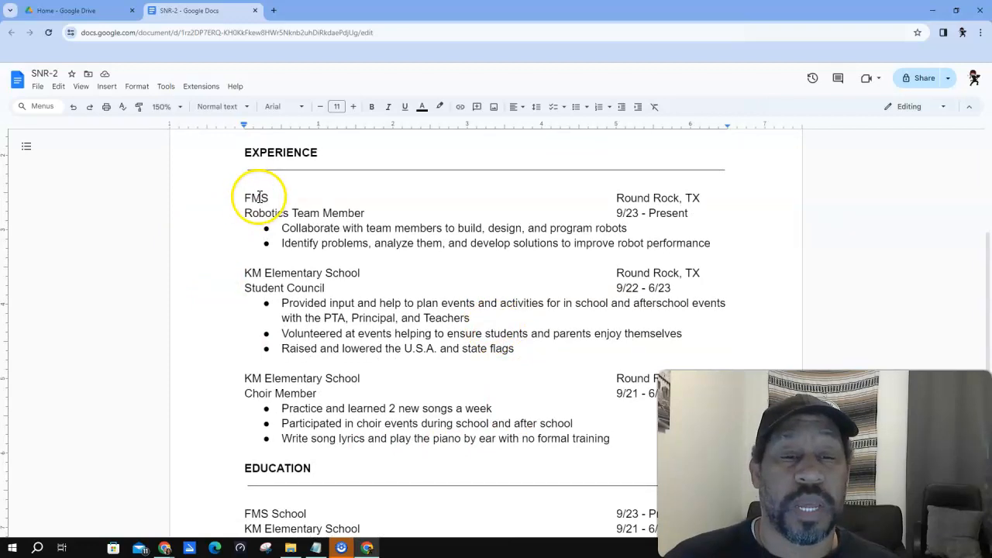
{"action": "left_click_drag", "start_coordinate": [244, 195], "coordinate": [265, 193]}
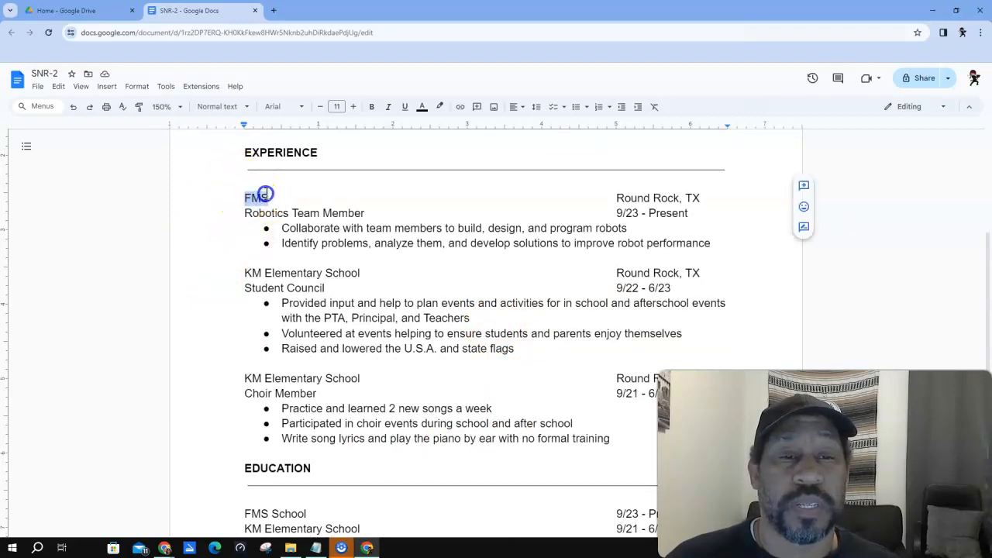
{"action": "left_click", "coordinate": [371, 106]}
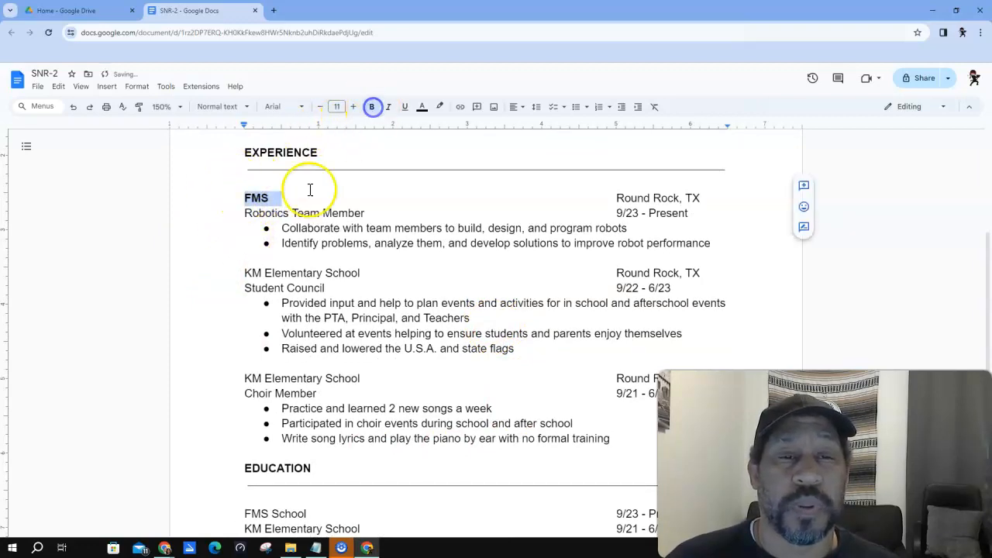
{"action": "left_click_drag", "start_coordinate": [244, 213], "coordinate": [364, 214]}
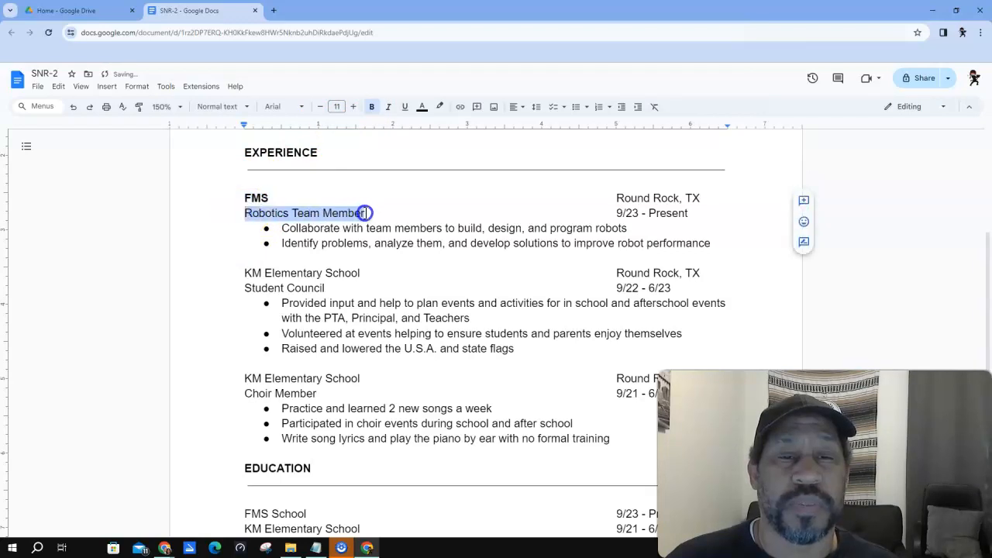
{"action": "left_click", "coordinate": [371, 106]}
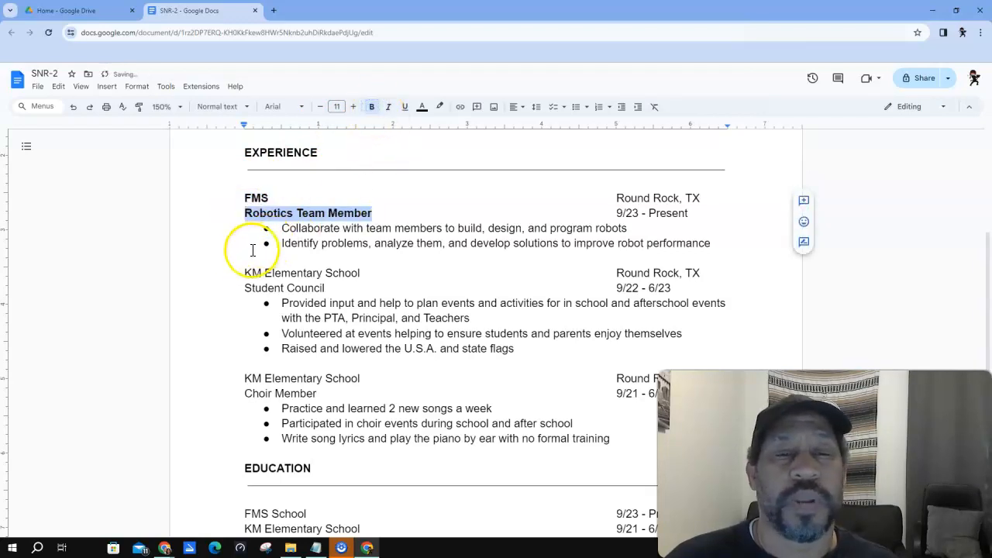
- Bold both KM Elementary School lines, Student Council and Choir Member
{"action": "mouse_move", "coordinate": [244, 273]}
{"action": "left_mouse_down"}
{"action": "mouse_move", "coordinate": [372, 271]}
{"action": "mouse_move", "coordinate": [244, 277]}
{"action": "left_mouse_up"}
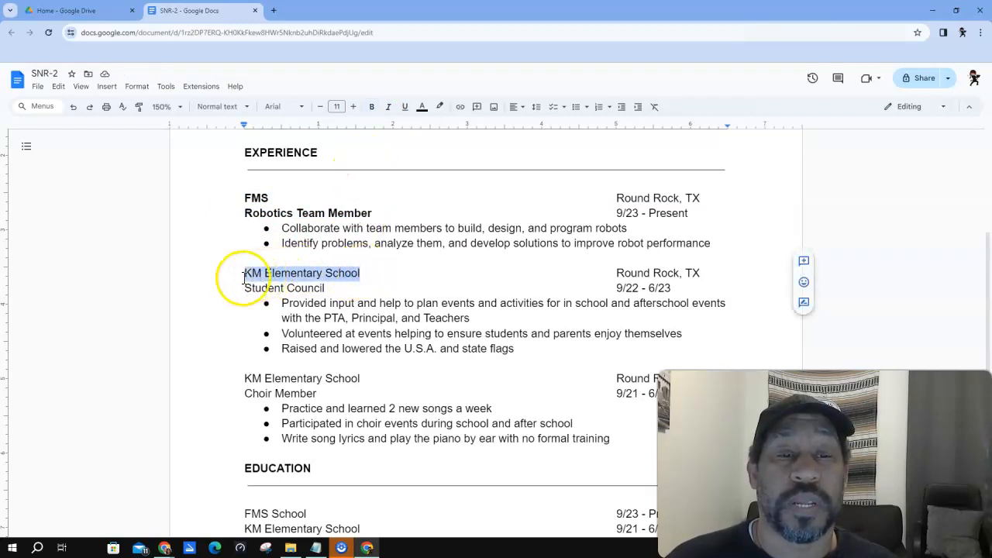
{"action": "left_click", "coordinate": [371, 106]}
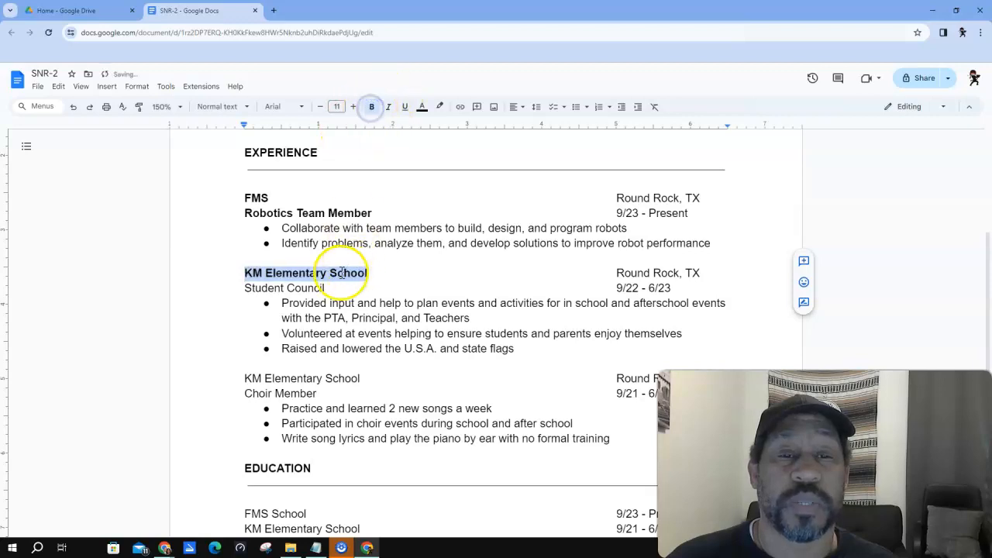
{"action": "left_click_drag", "start_coordinate": [326, 287], "coordinate": [234, 284]}
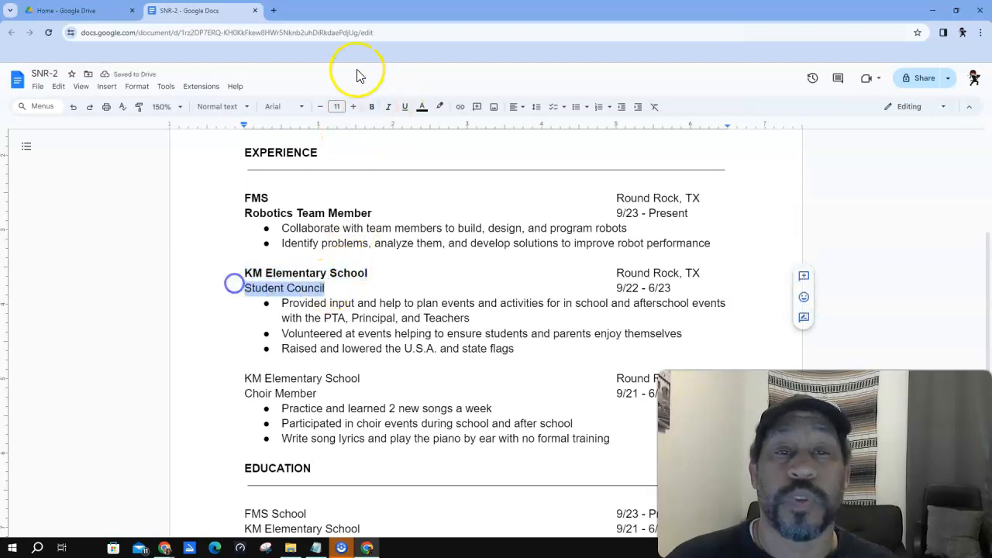
{"action": "left_click", "coordinate": [371, 106]}
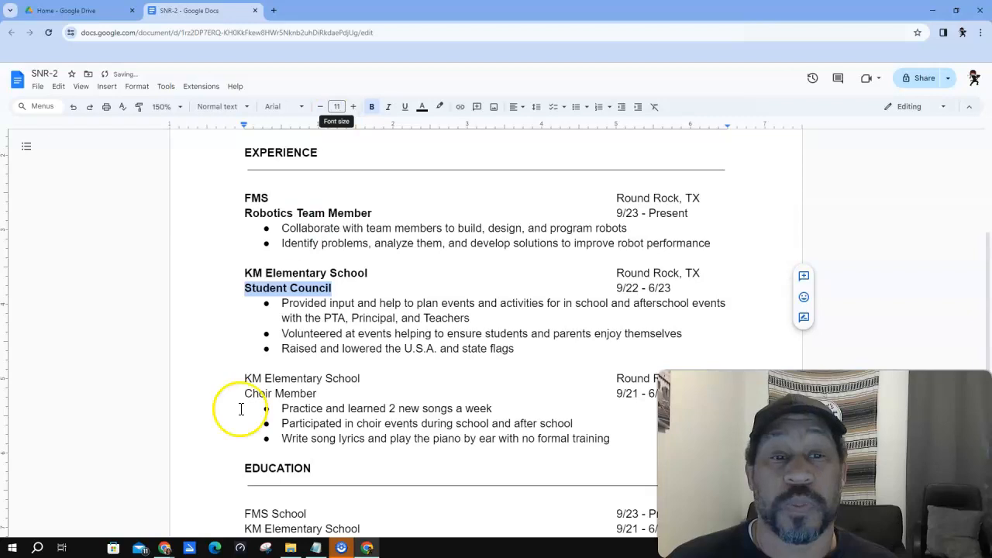
{"action": "left_click_drag", "start_coordinate": [365, 379], "coordinate": [244, 378]}
{"action": "left_click", "coordinate": [371, 107]}
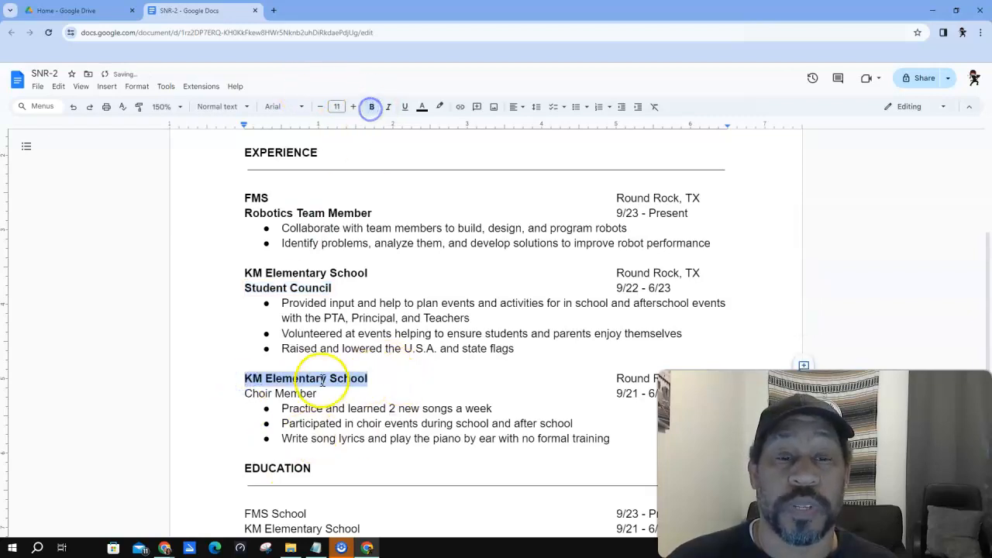
{"action": "left_click_drag", "start_coordinate": [318, 394], "coordinate": [239, 395]}
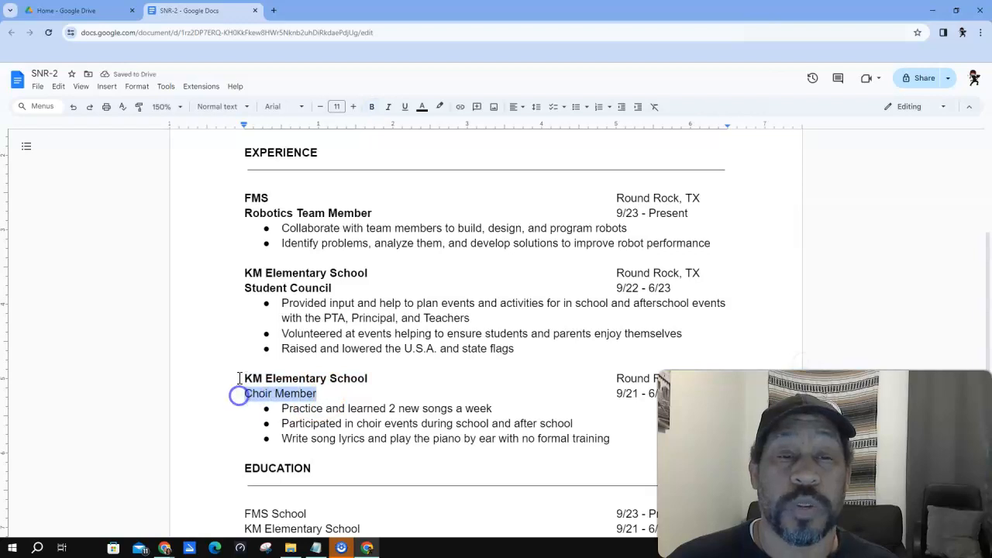
{"action": "left_click", "coordinate": [372, 108]}
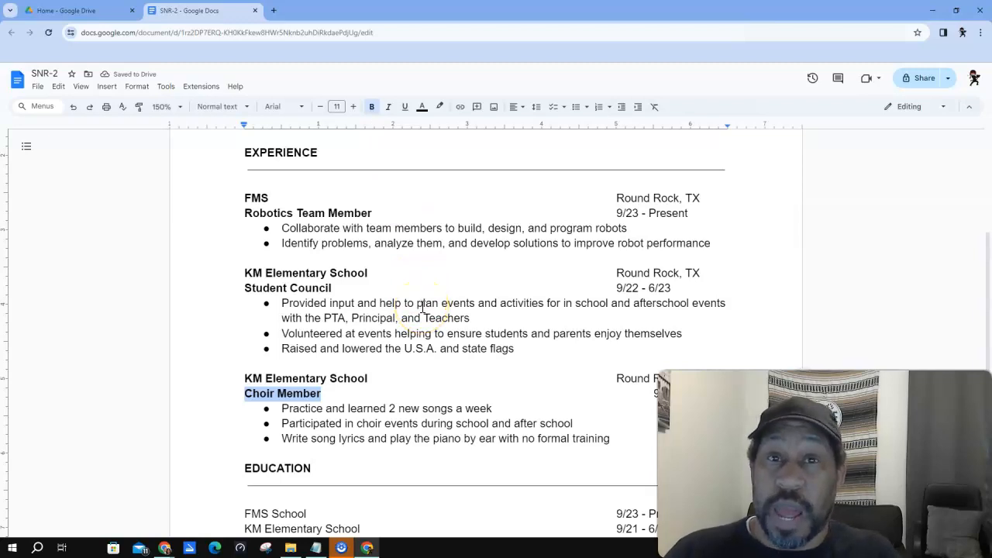
- Deselect Choir Member with the caret at its line end, then scroll to review the résumé
{"action": "left_click", "coordinate": [366, 392]}
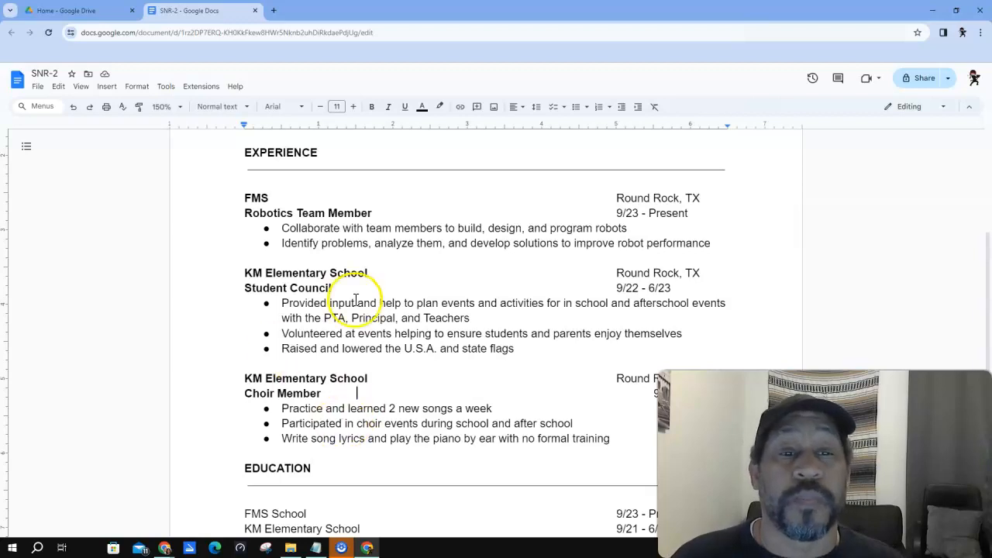
{"action": "scroll", "coordinate": [381, 331], "scroll_direction": "down", "scroll_amount": 1}
{"action": "scroll", "coordinate": [382, 331], "scroll_direction": "down", "scroll_amount": 1}
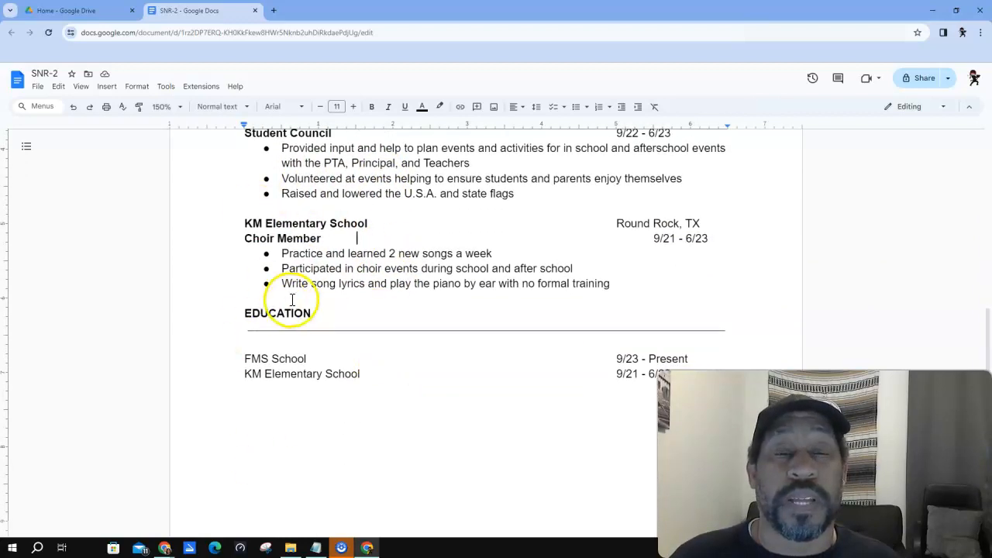
{"action": "scroll", "coordinate": [285, 304], "scroll_direction": "up", "scroll_amount": 2}
{"action": "scroll", "coordinate": [292, 300], "scroll_direction": "up", "scroll_amount": 1}
- Increase the indent of all selected Experience entries by one step
{"action": "left_click_drag", "start_coordinate": [245, 297], "coordinate": [612, 440]}
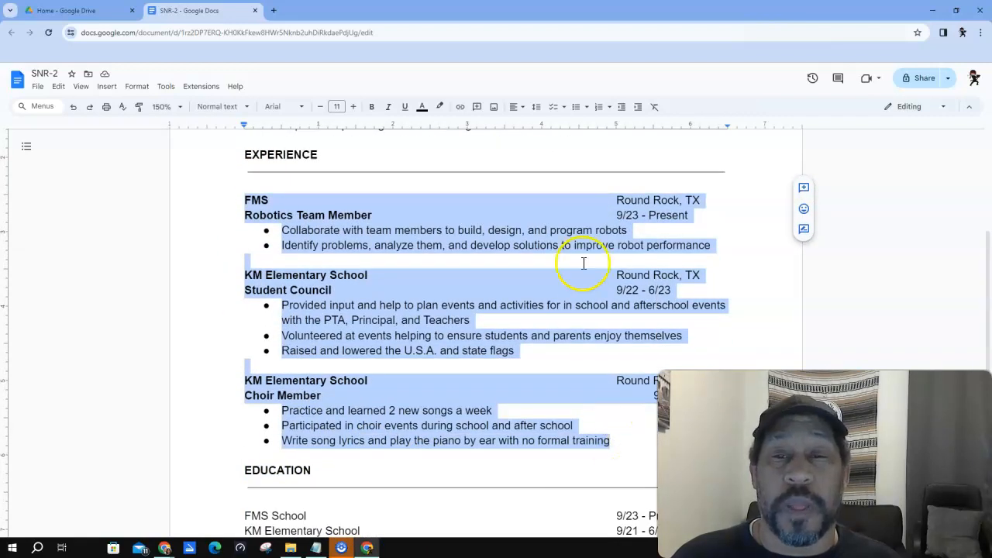
{"action": "left_click", "coordinate": [638, 108]}
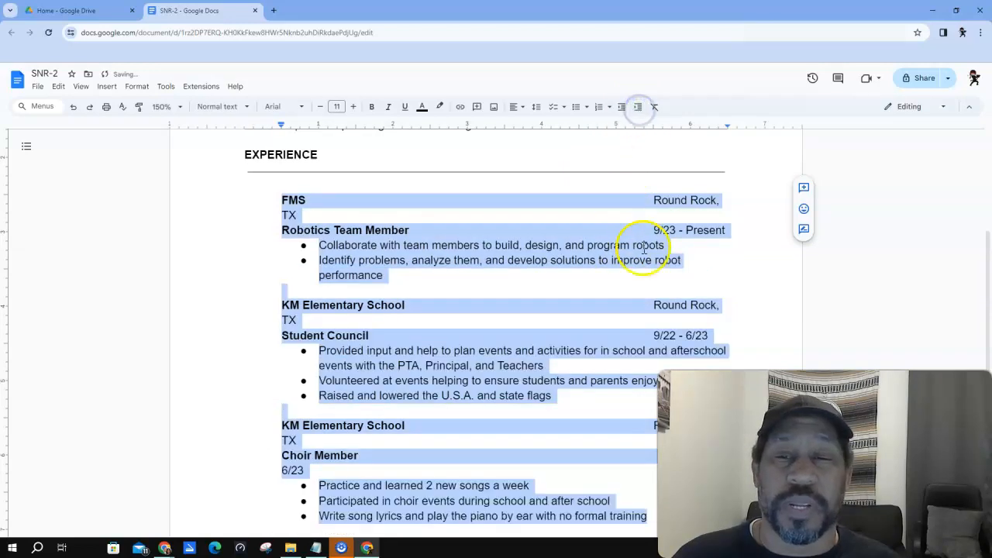
{"action": "left_click", "coordinate": [693, 256]}
{"action": "scroll", "coordinate": [663, 278], "scroll_direction": "down", "scroll_amount": 2}
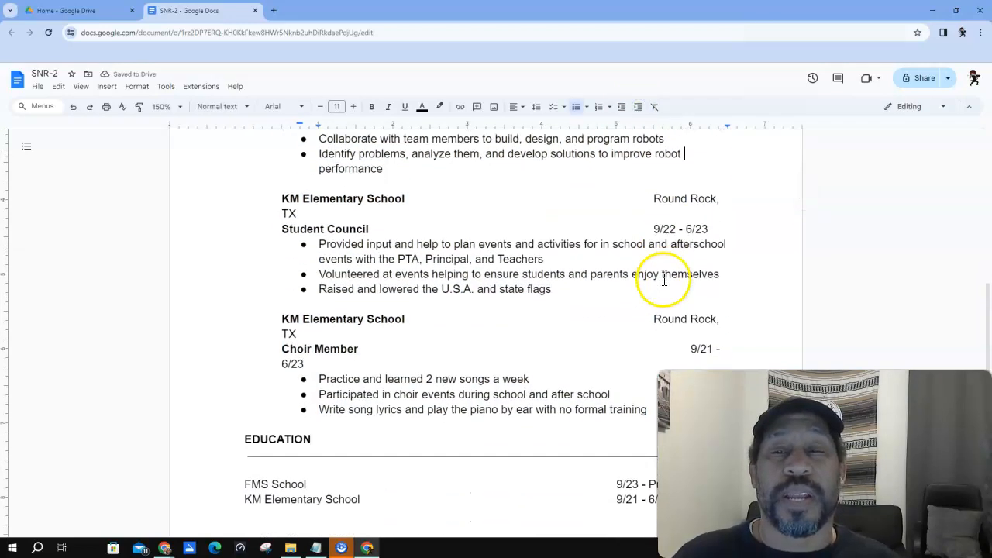
{"action": "scroll", "coordinate": [573, 325], "scroll_direction": "up", "scroll_amount": 3}
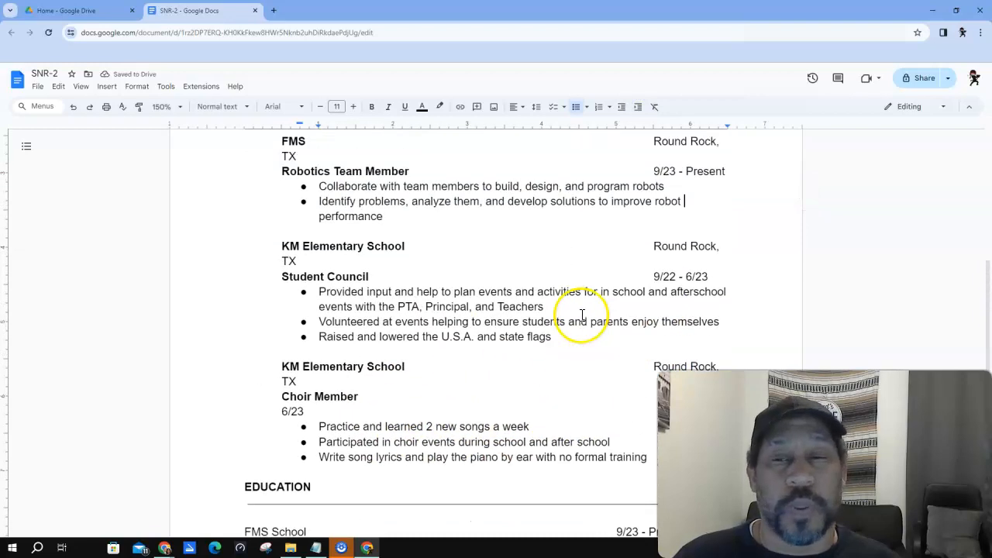
- Rejoin the FMS and first KM locations, aligning dates 9/23 - Present and 9/22 - 6/23
{"action": "left_click", "coordinate": [640, 240]}
{"action": "key", "text": "BackSpace"}
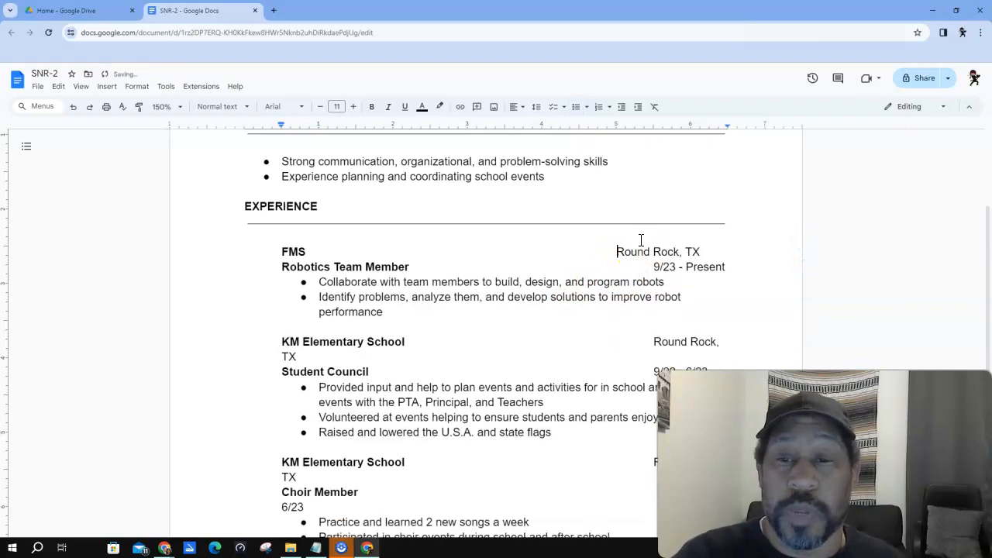
{"action": "key", "text": "Down"}
{"action": "key", "text": "Delete"}
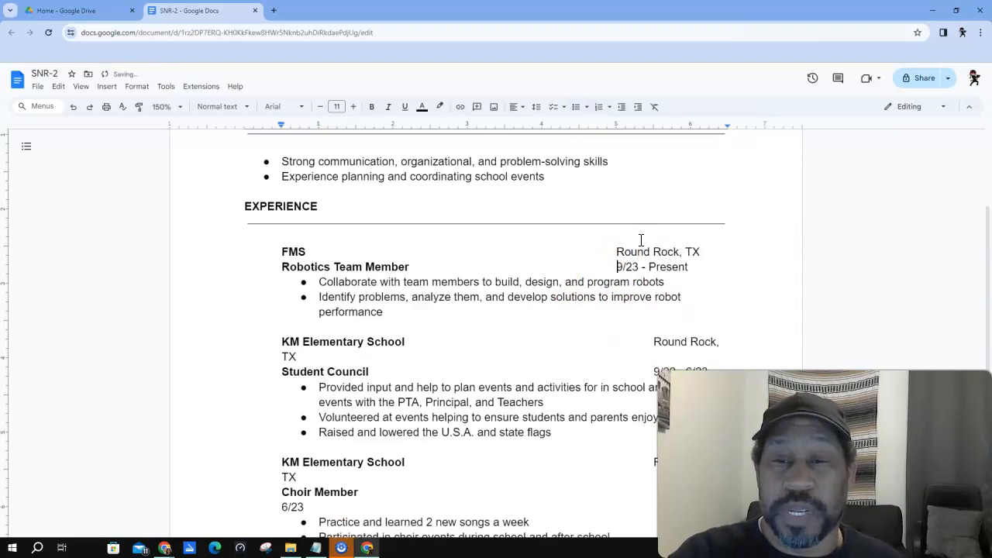
{"action": "left_click", "coordinate": [646, 339]}
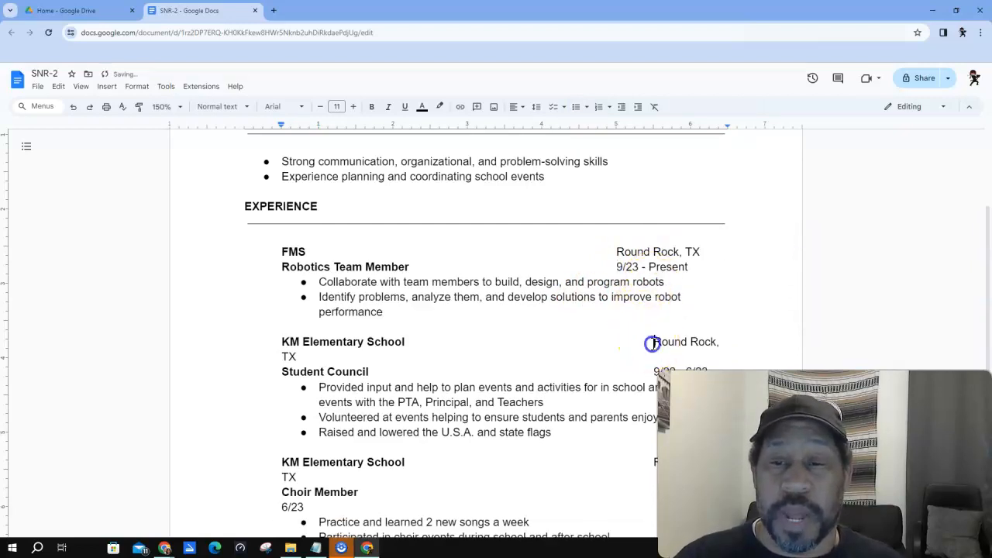
{"action": "key", "text": "BackSpace"}
{"action": "key", "text": "Down"}
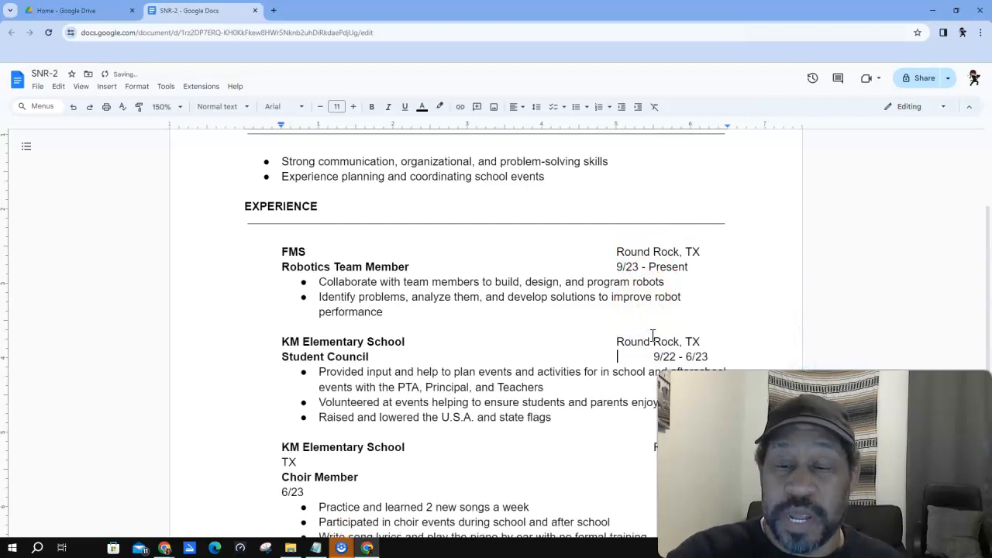
{"action": "key", "text": "Delete"}
- Rejoin the second KM location and align the Choir Member date with the others
{"action": "left_click", "coordinate": [653, 447]}
{"action": "key", "text": "BackSpace"}
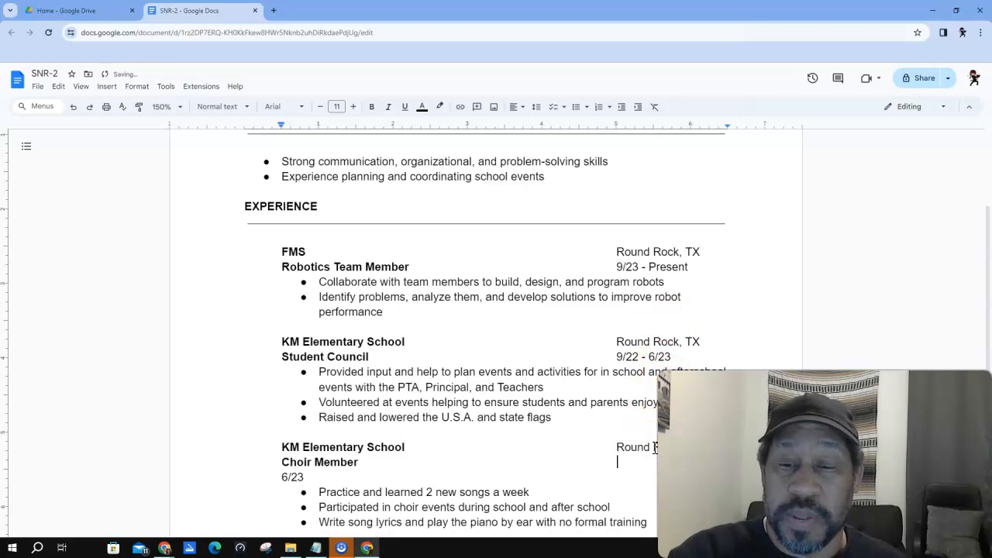
{"action": "key", "text": "Down"}
{"action": "key", "text": "Delete"}
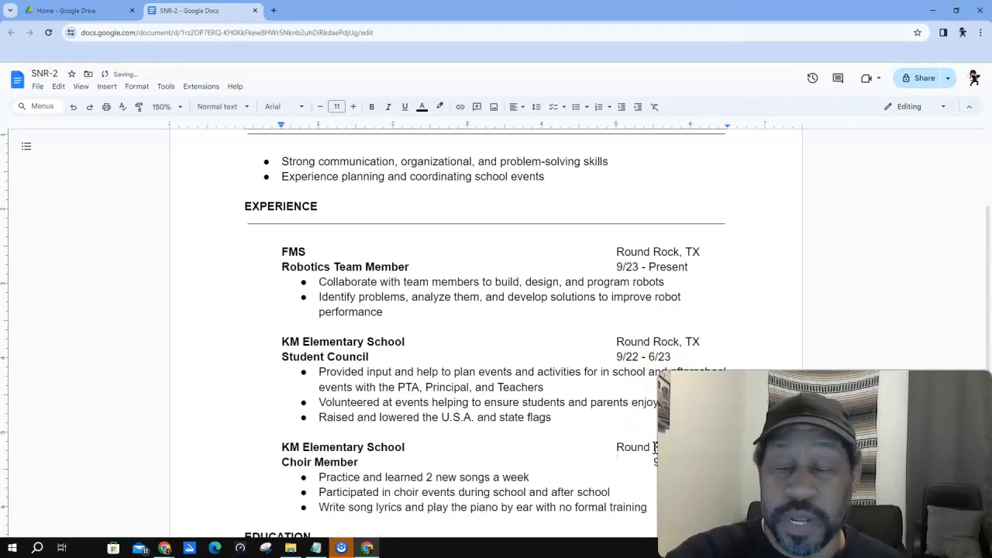
{"action": "key", "text": "Delete"}
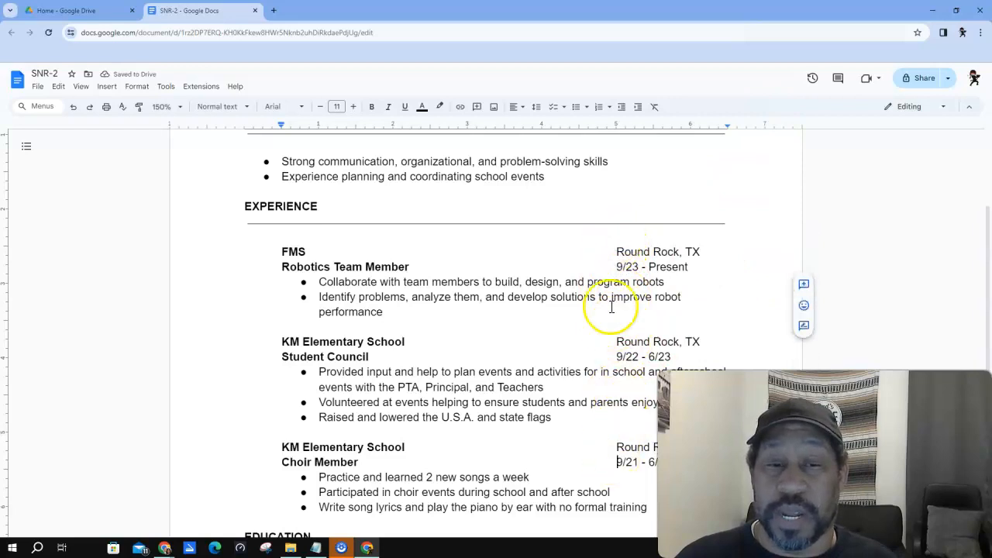
{"action": "scroll", "coordinate": [493, 361], "scroll_direction": "up", "scroll_amount": 1}
{"action": "scroll", "coordinate": [493, 361], "scroll_direction": "up", "scroll_amount": 2}
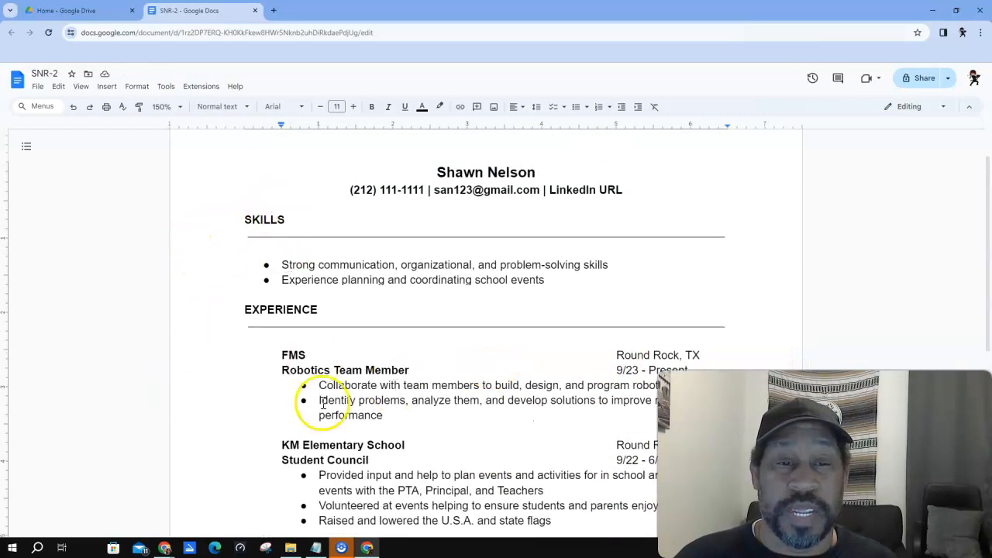
{"action": "scroll", "coordinate": [383, 431], "scroll_direction": "down", "scroll_amount": 6}
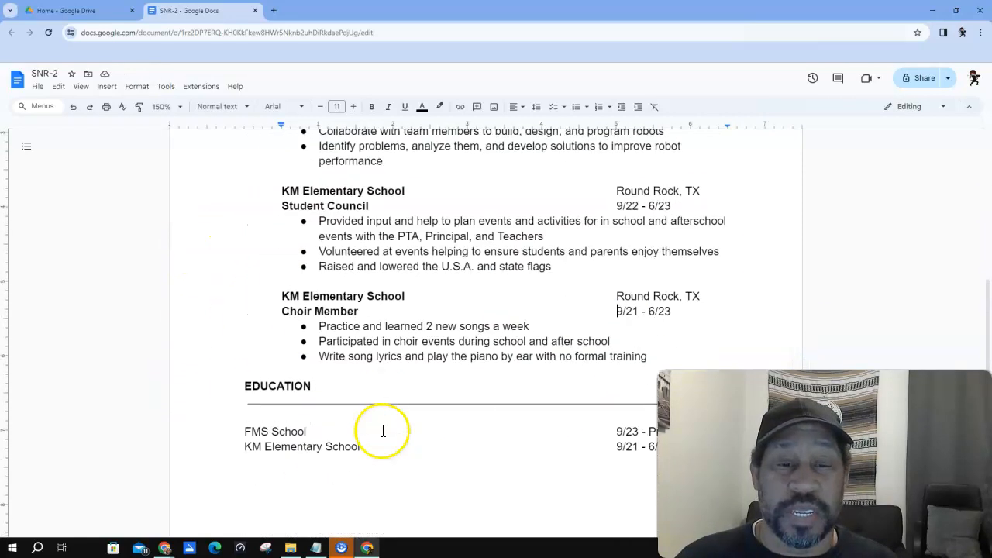
- Indent both EDUCATION entries and realign their dates with the Experience dates
{"action": "left_click", "coordinate": [244, 427]}
{"action": "left_click_drag", "start_coordinate": [245, 426], "coordinate": [666, 444]}
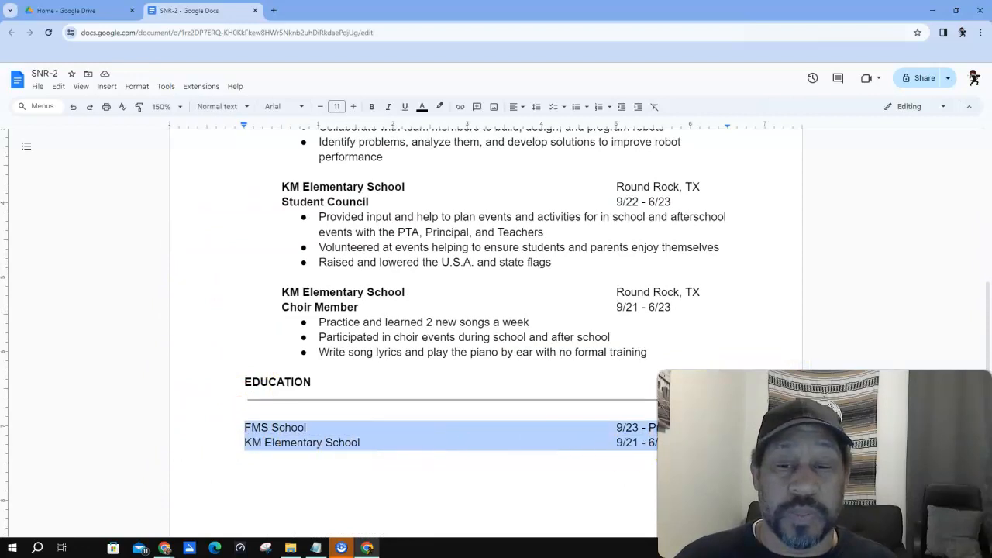
{"action": "left_click", "coordinate": [637, 106]}
{"action": "left_click", "coordinate": [619, 425]}
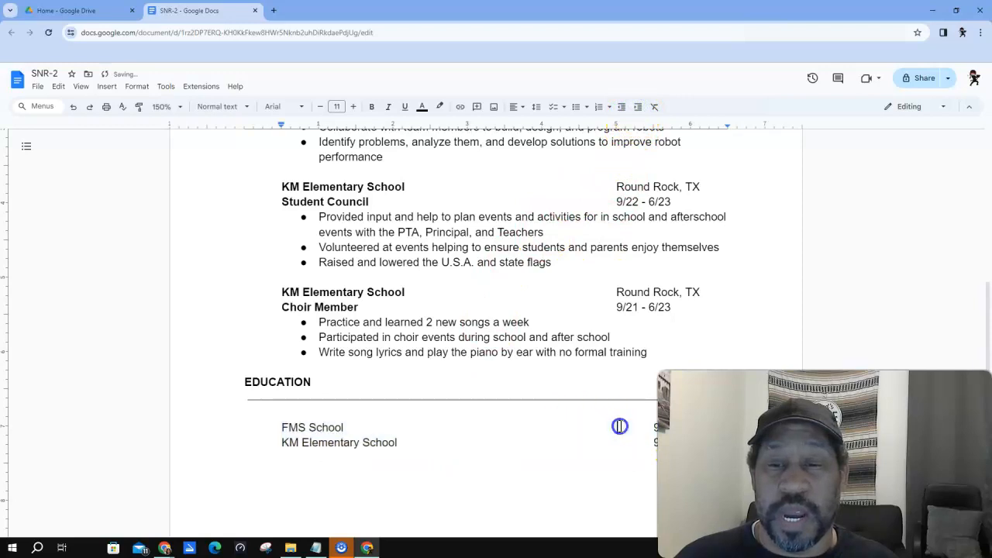
{"action": "key", "text": "Delete"}
{"action": "key", "text": "Down"}
{"action": "key", "text": "Delete"}
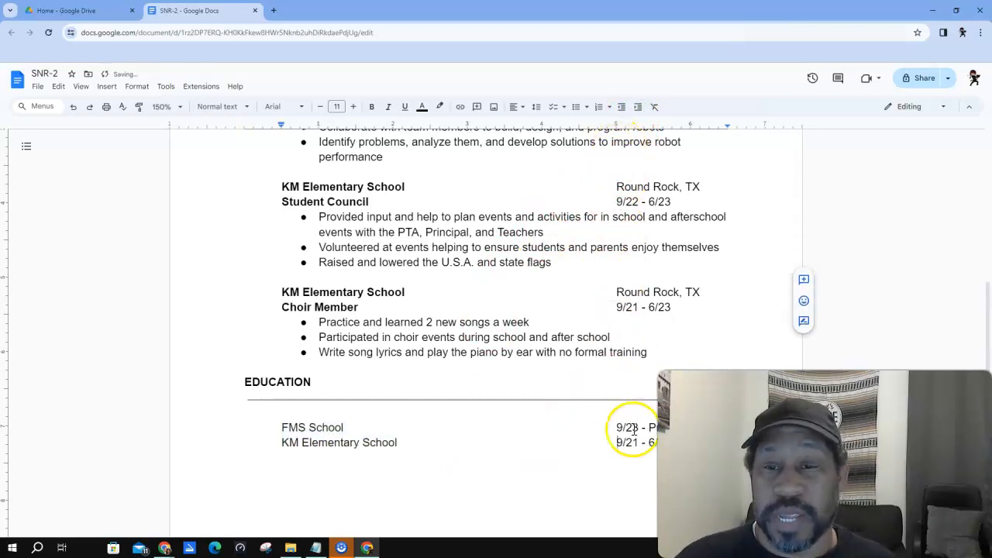
- Make the school names FMS School and KM Elementary School bold
{"action": "left_click_drag", "start_coordinate": [345, 427], "coordinate": [285, 427]}
{"action": "left_click", "coordinate": [372, 107]}
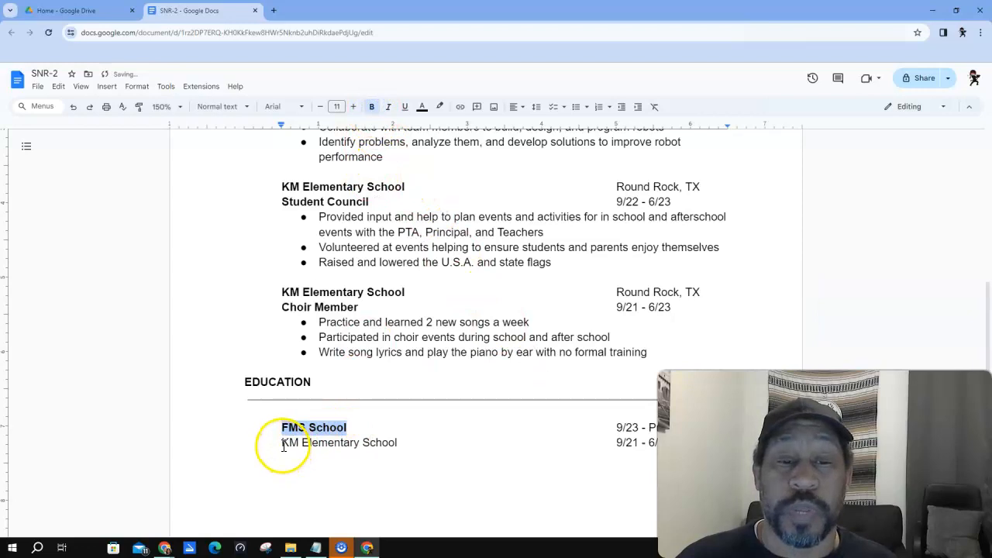
{"action": "left_click_drag", "start_coordinate": [280, 443], "coordinate": [404, 444]}
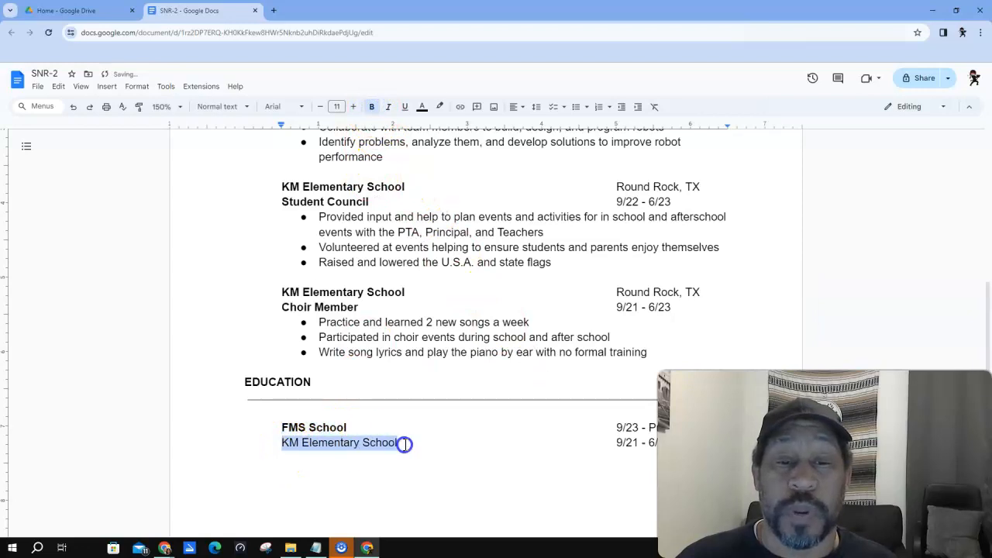
{"action": "left_click", "coordinate": [372, 109]}
{"action": "left_click", "coordinate": [437, 442]}
{"action": "scroll", "coordinate": [447, 439], "scroll_direction": "up", "scroll_amount": 3}
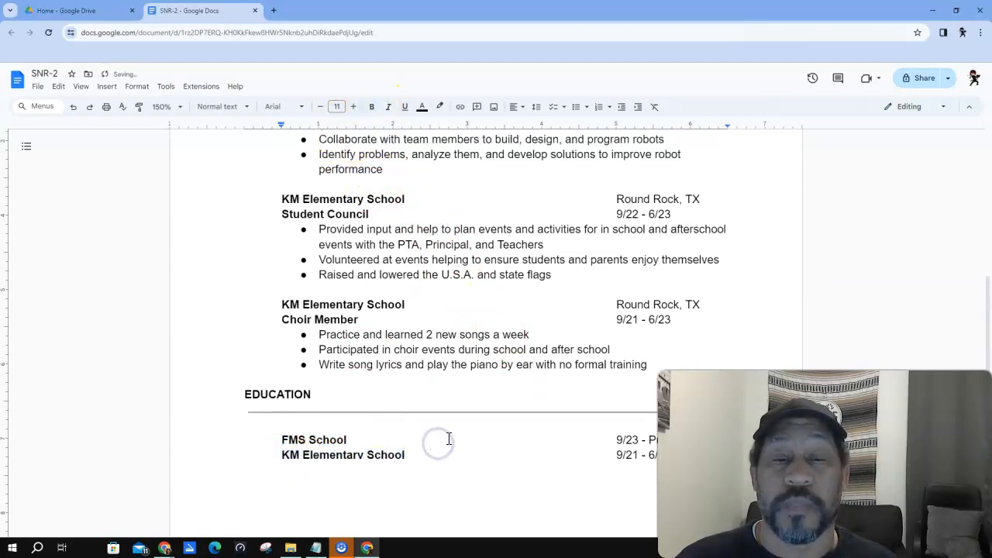
{"action": "scroll", "coordinate": [448, 439], "scroll_direction": "up", "scroll_amount": 4}
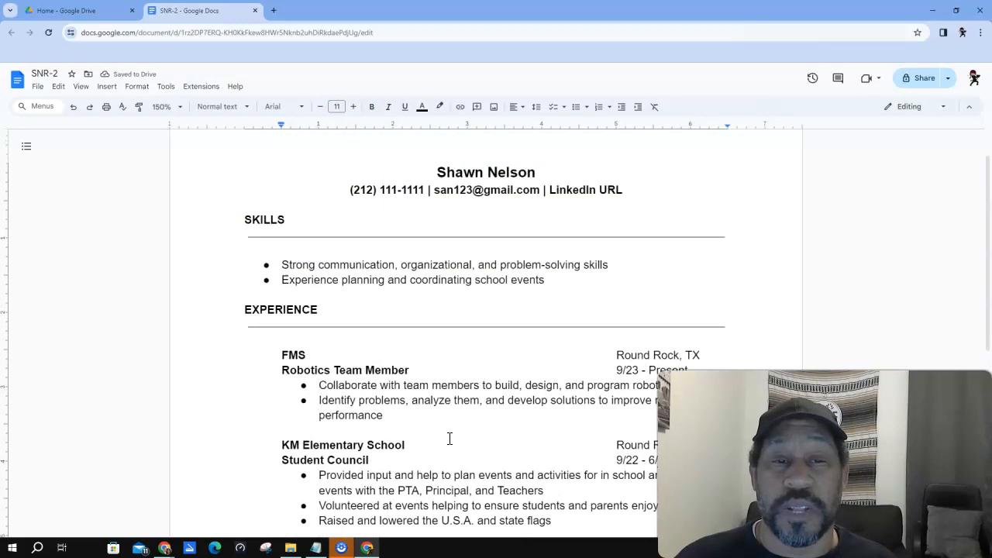
{"action": "scroll", "coordinate": [450, 439], "scroll_direction": "up", "scroll_amount": 1}
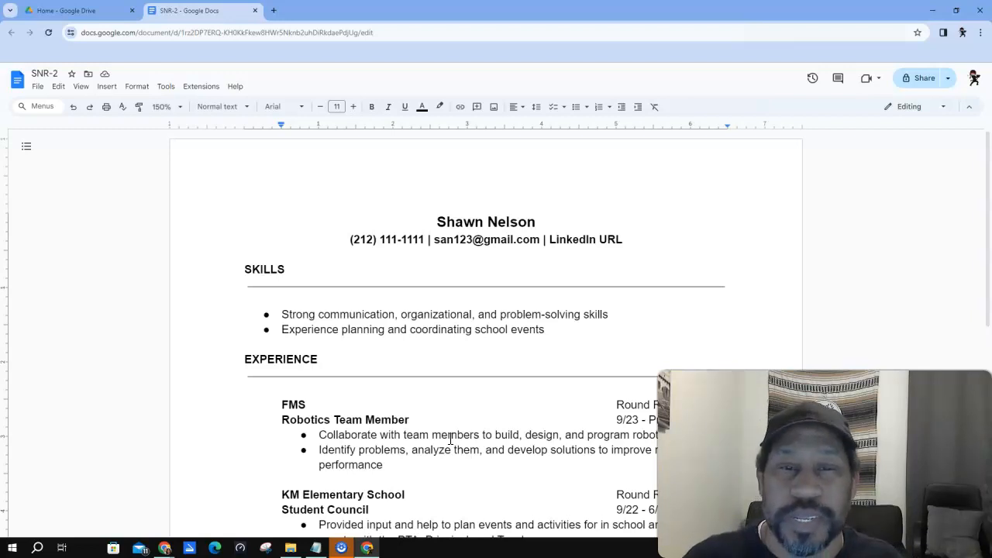
{"action": "scroll", "coordinate": [480, 488], "scroll_direction": "down", "scroll_amount": 2}
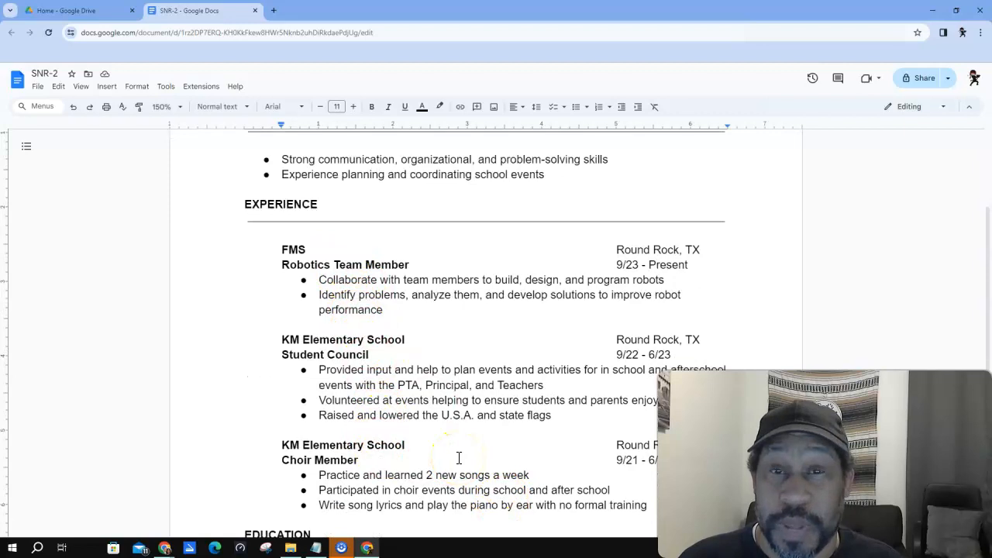
{"action": "scroll", "coordinate": [461, 458], "scroll_direction": "down", "scroll_amount": 2}
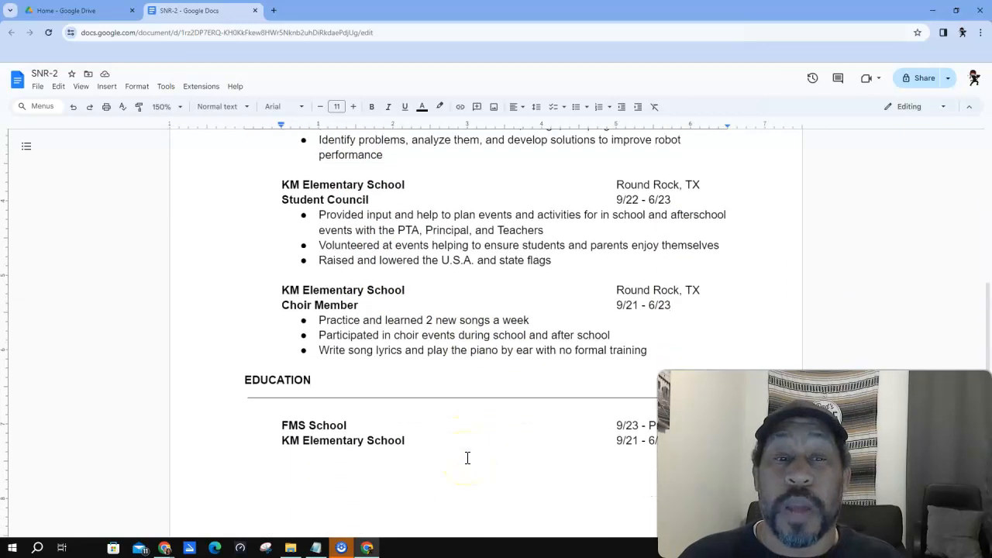
{"action": "scroll", "coordinate": [467, 458], "scroll_direction": "up", "scroll_amount": 1}
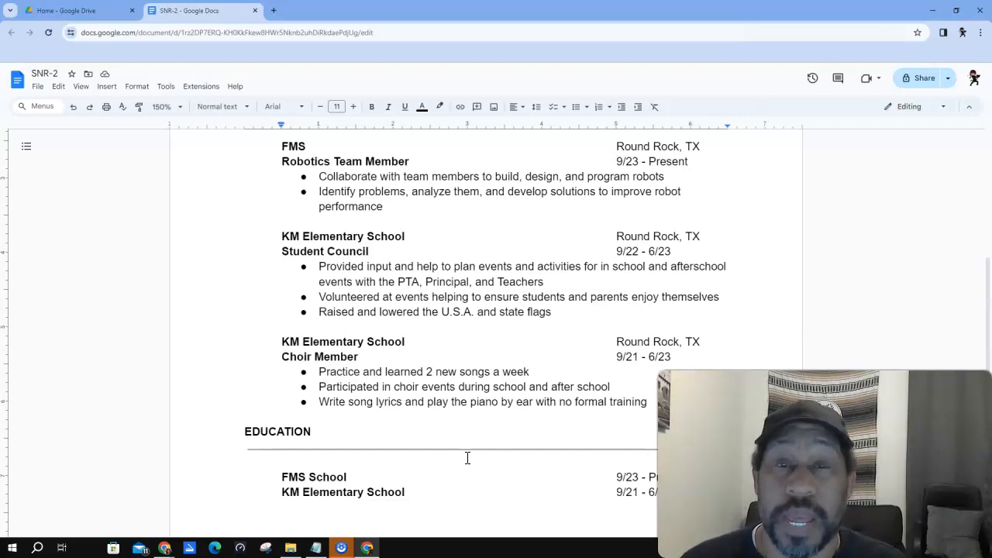
{"action": "scroll", "coordinate": [409, 365], "scroll_direction": "up", "scroll_amount": 4}
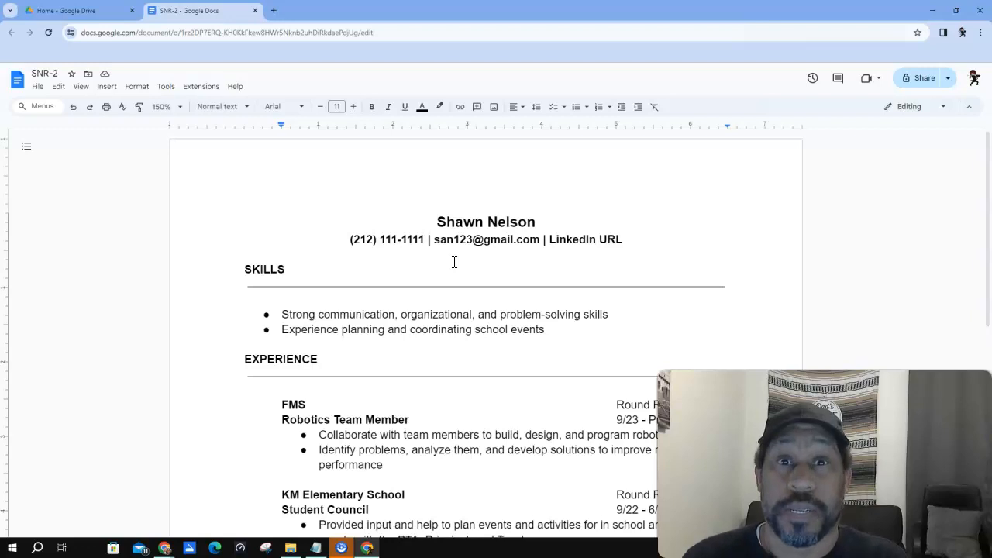
{"action": "left_click", "coordinate": [443, 305]}
{"action": "scroll", "coordinate": [451, 308], "scroll_direction": "down", "scroll_amount": 1}
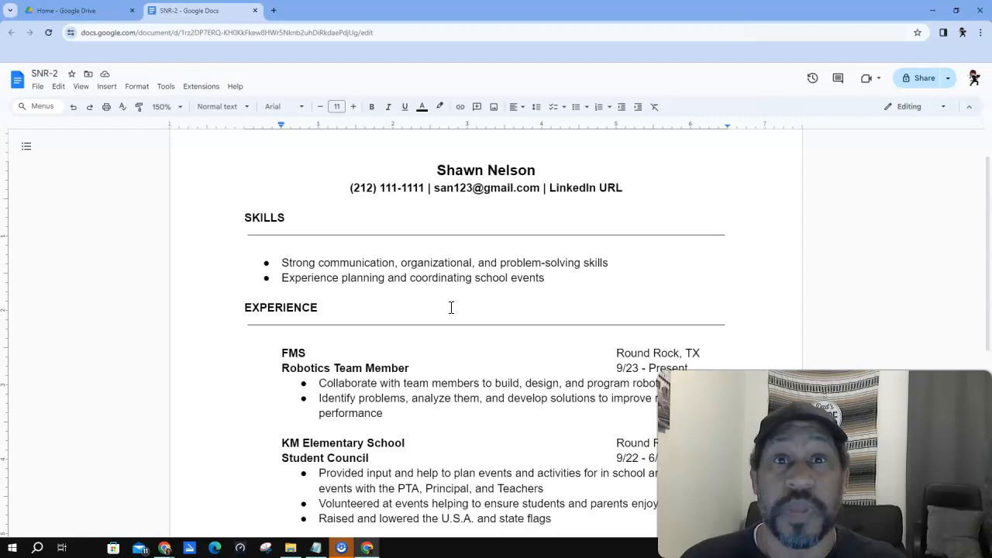
{"action": "scroll", "coordinate": [452, 307], "scroll_direction": "down", "scroll_amount": 1}
{"action": "left_click", "coordinate": [464, 308]}
{"action": "scroll", "coordinate": [473, 317], "scroll_direction": "down", "scroll_amount": 3}
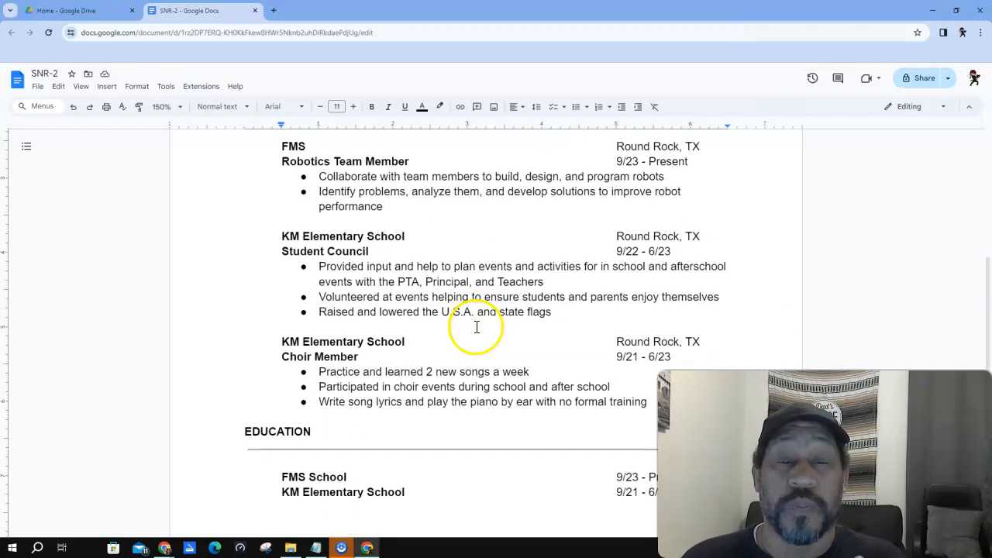
{"action": "scroll", "coordinate": [473, 333], "scroll_direction": "down", "scroll_amount": 3}
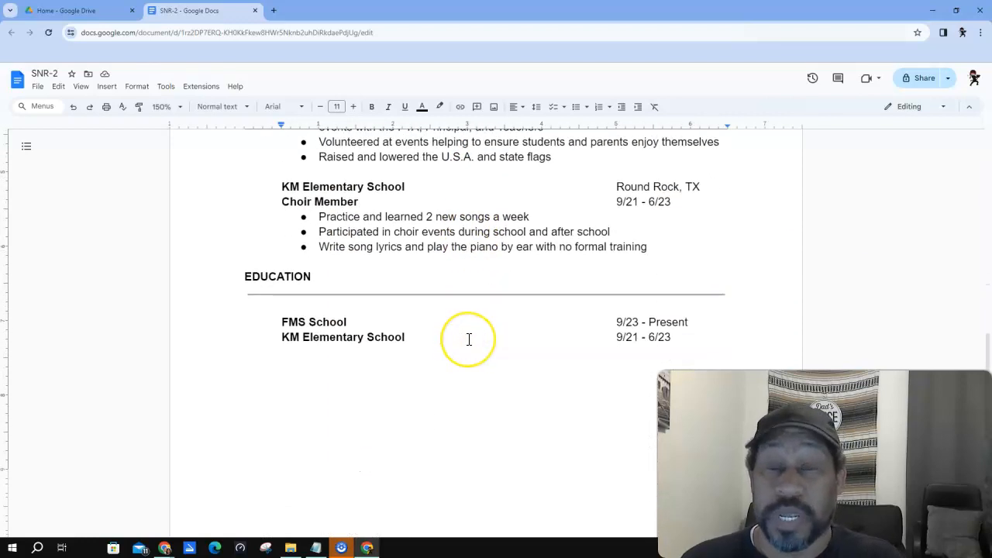
{"action": "scroll", "coordinate": [469, 339], "scroll_direction": "up", "scroll_amount": 12}
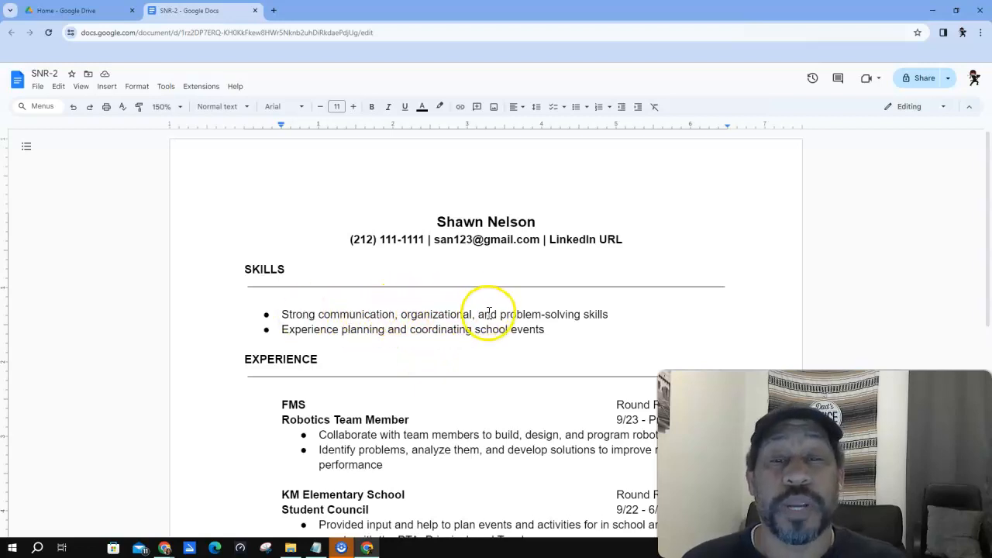
{"action": "left_click", "coordinate": [321, 314]}
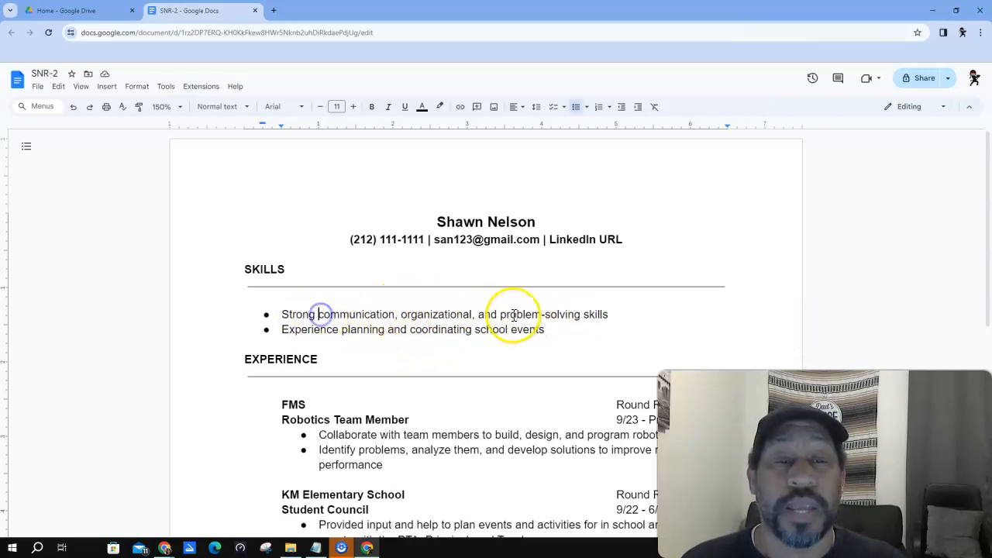
- Insert 'customer service, ' before 'communication' in the first SKILLS bullet
{"action": "type", "text": "customer service,"}
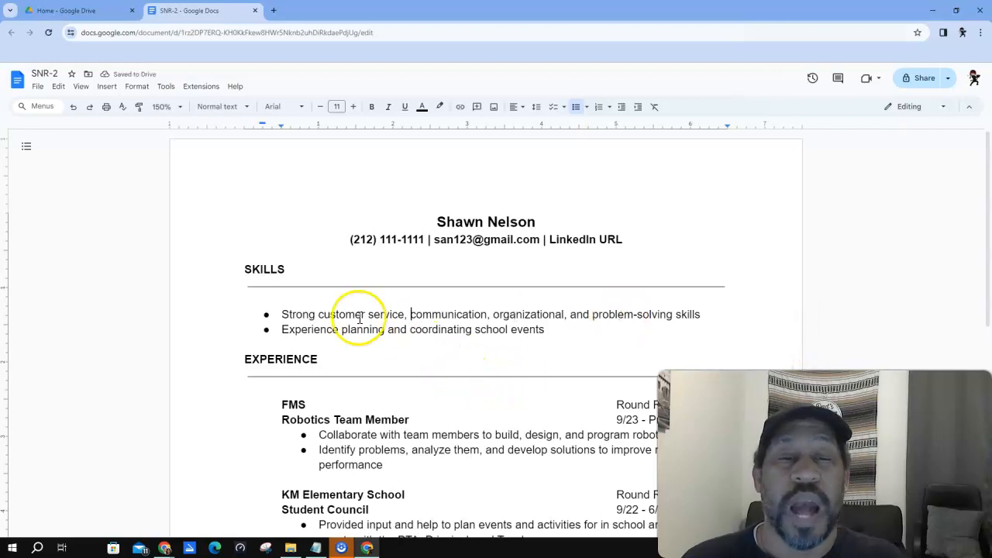
{"action": "scroll", "coordinate": [351, 316], "scroll_direction": "down", "scroll_amount": 1}
{"action": "scroll", "coordinate": [351, 316], "scroll_direction": "down", "scroll_amount": 4}
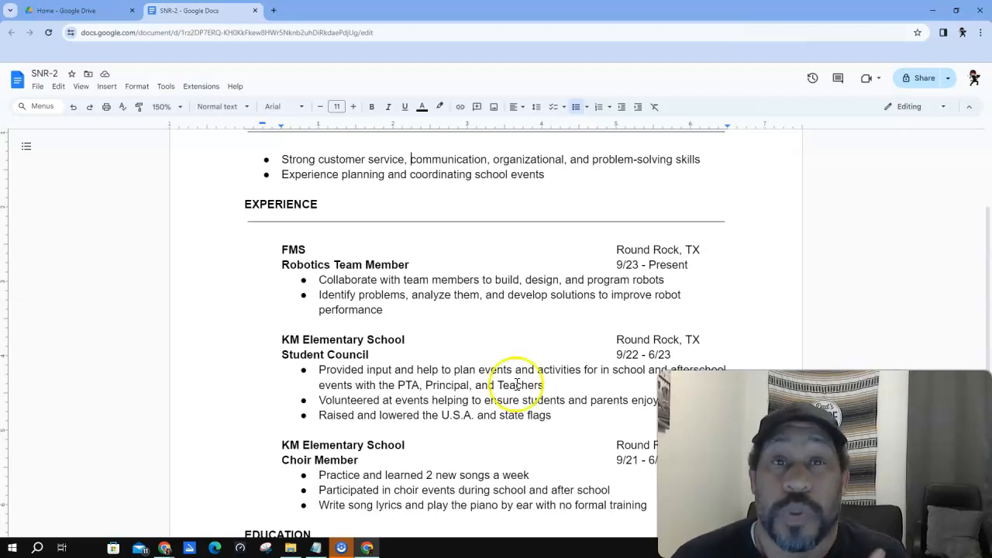
{"action": "scroll", "coordinate": [517, 337], "scroll_direction": "down", "scroll_amount": 1}
{"action": "scroll", "coordinate": [521, 335], "scroll_direction": "down", "scroll_amount": 1}
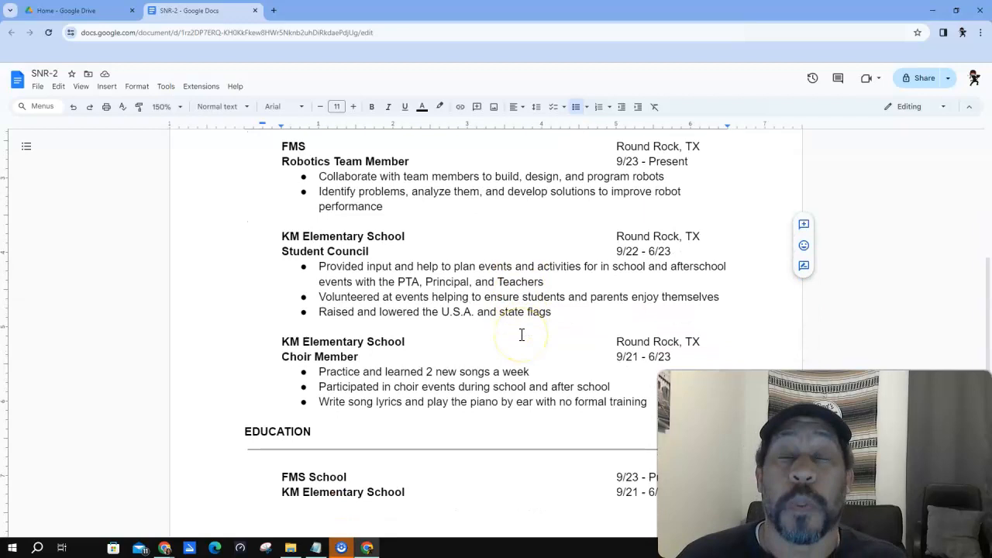
{"action": "scroll", "coordinate": [522, 335], "scroll_direction": "up", "scroll_amount": 2}
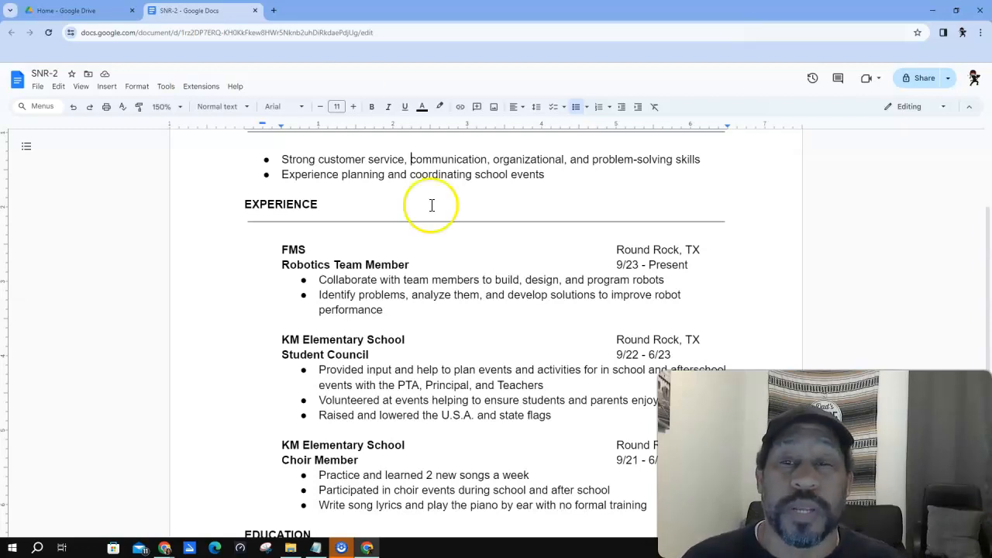
{"action": "left_click", "coordinate": [282, 249]}
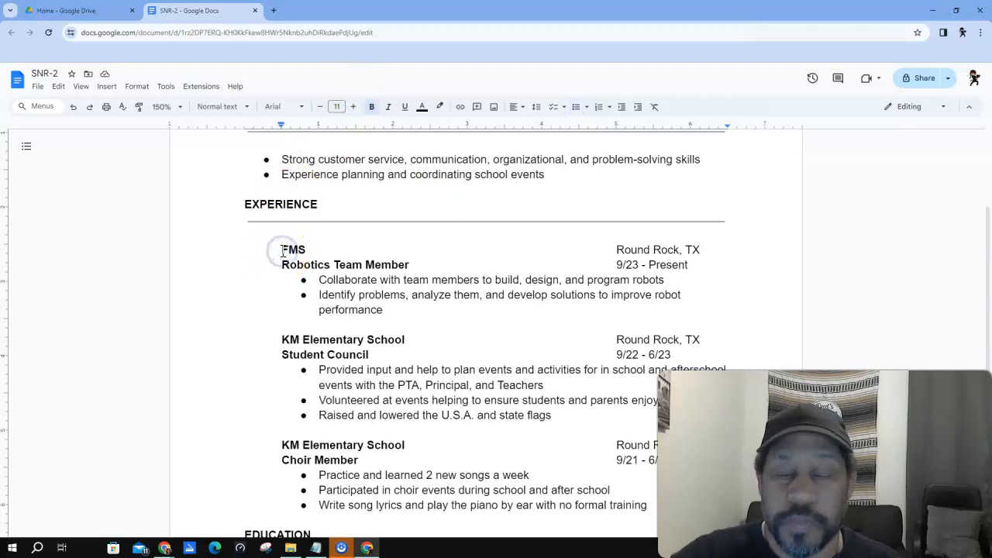
{"action": "key", "text": "Return"}
{"action": "key", "text": "Return"}
{"action": "key", "text": "Up"}
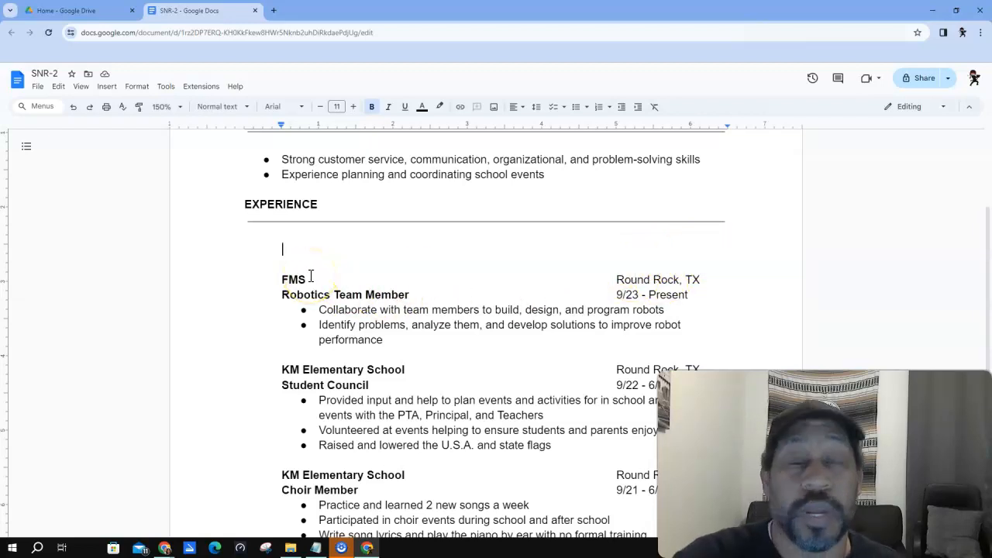
{"action": "key", "text": "BackSpace"}
{"action": "key", "text": "BackSpace"}
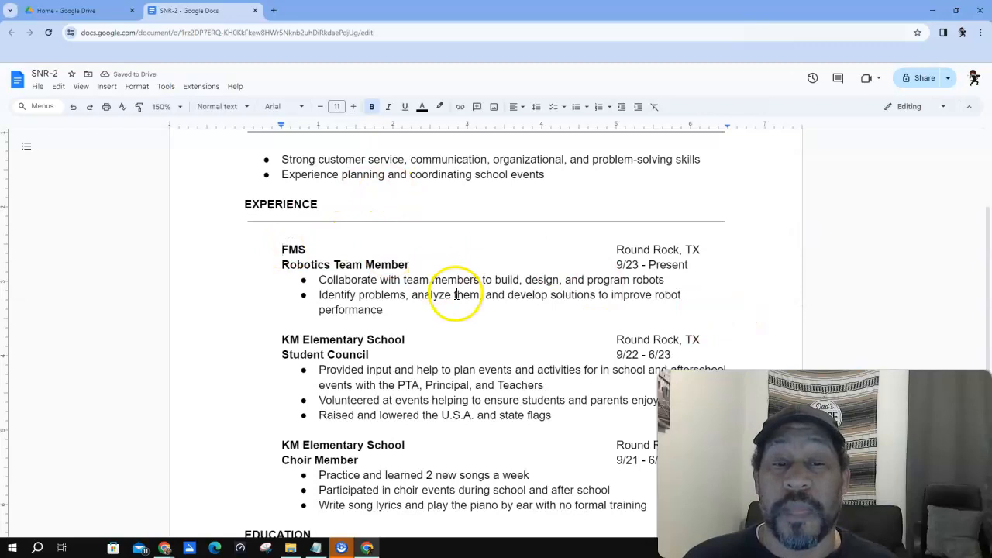
{"action": "scroll", "coordinate": [454, 287], "scroll_direction": "down", "scroll_amount": 3}
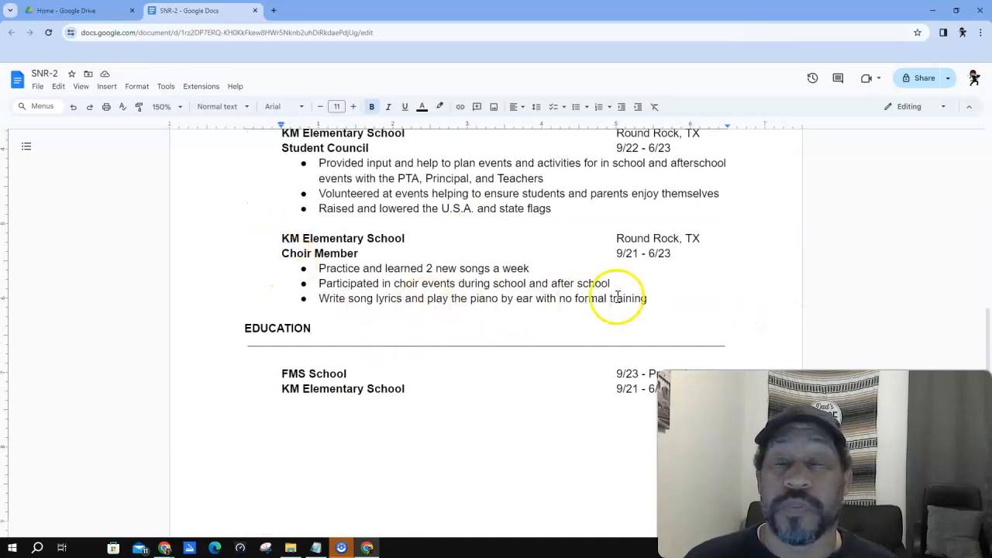
{"action": "scroll", "coordinate": [728, 281], "scroll_direction": "up", "scroll_amount": 1}
{"action": "scroll", "coordinate": [737, 283], "scroll_direction": "up", "scroll_amount": 3}
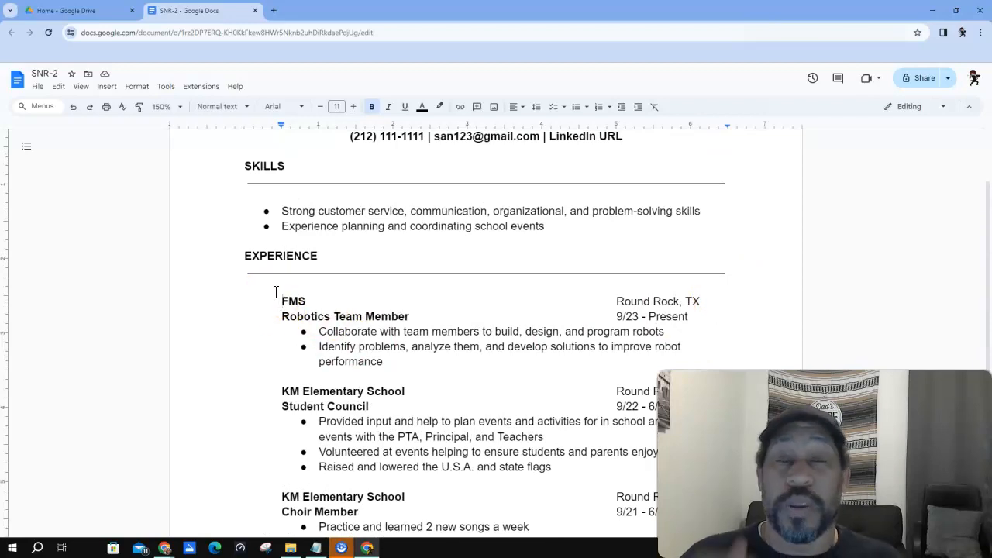
{"action": "scroll", "coordinate": [365, 332], "scroll_direction": "down", "scroll_amount": 2}
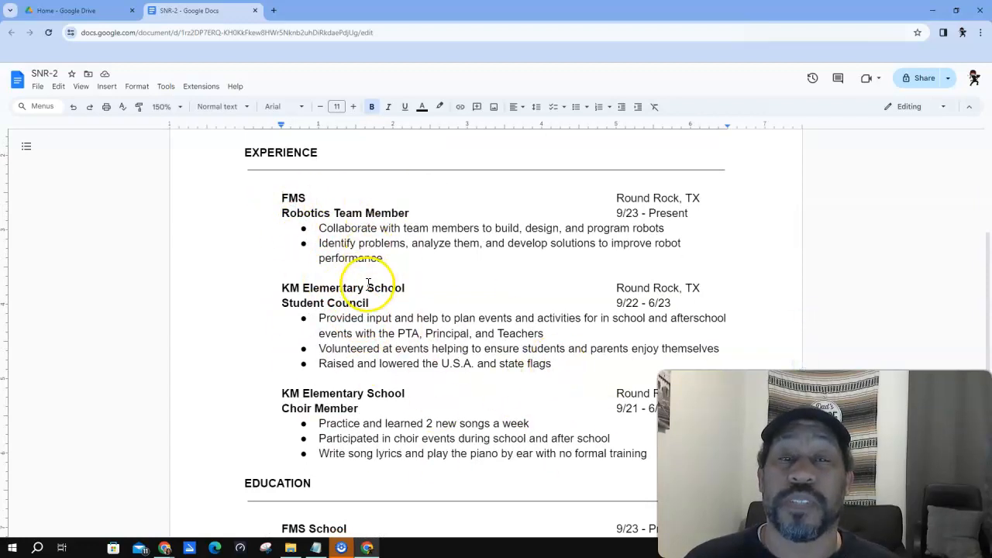
{"action": "scroll", "coordinate": [457, 317], "scroll_direction": "up", "scroll_amount": 1}
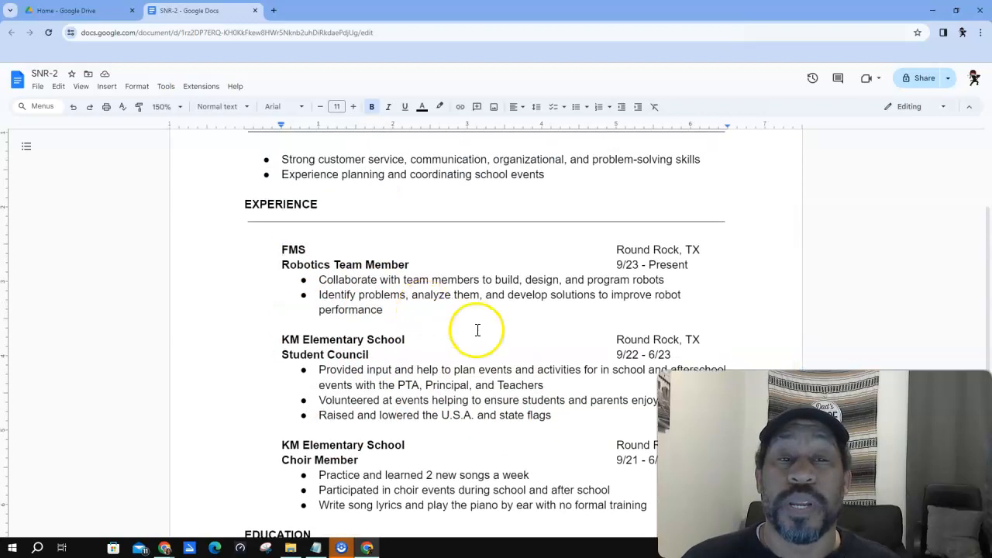